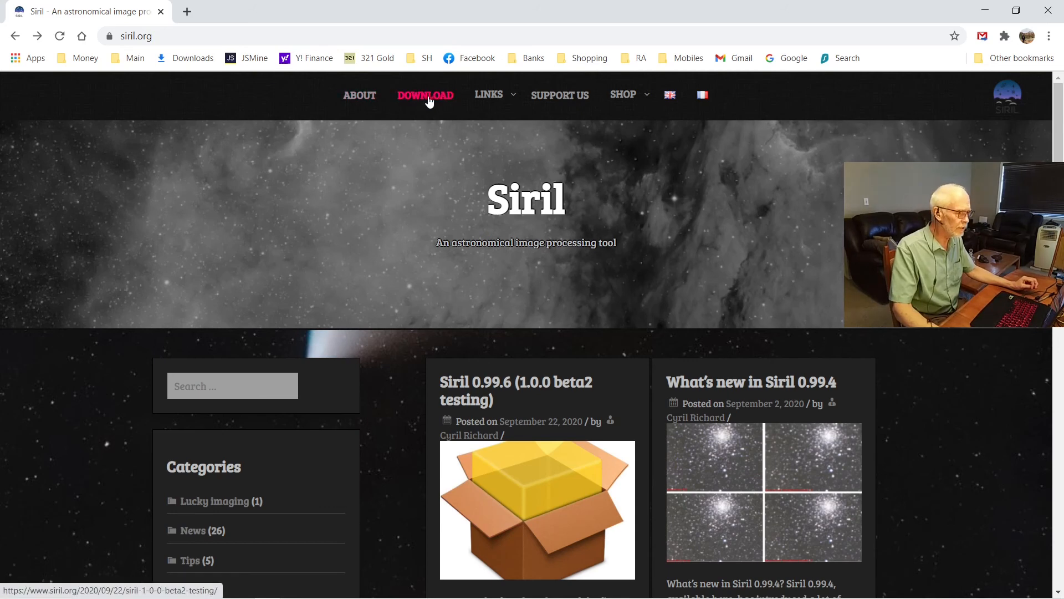
# - Open the Siril 0.99.6 release page, look over its download options, and close the browser
pyautogui.click(426, 99)
pyautogui.scroll(-20, 427, 247)
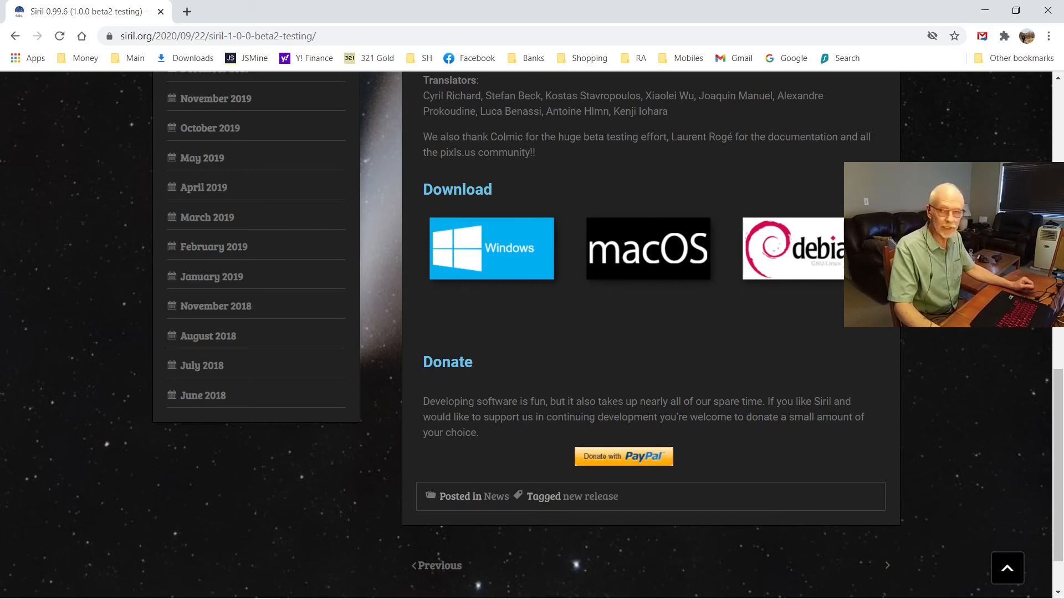
pyautogui.click(1007, 567)
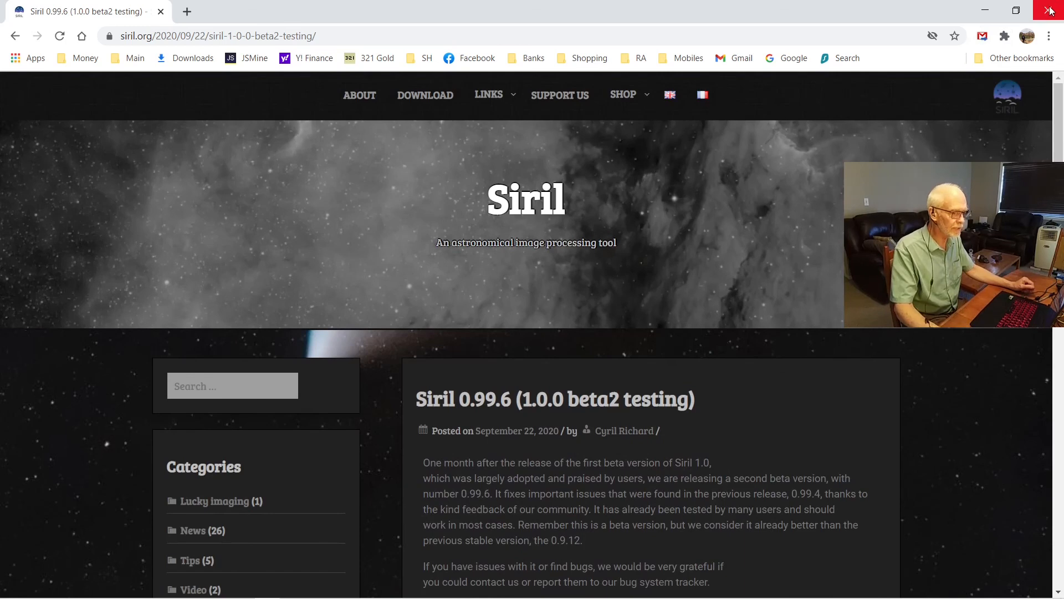
pyautogui.click(1050, 10)
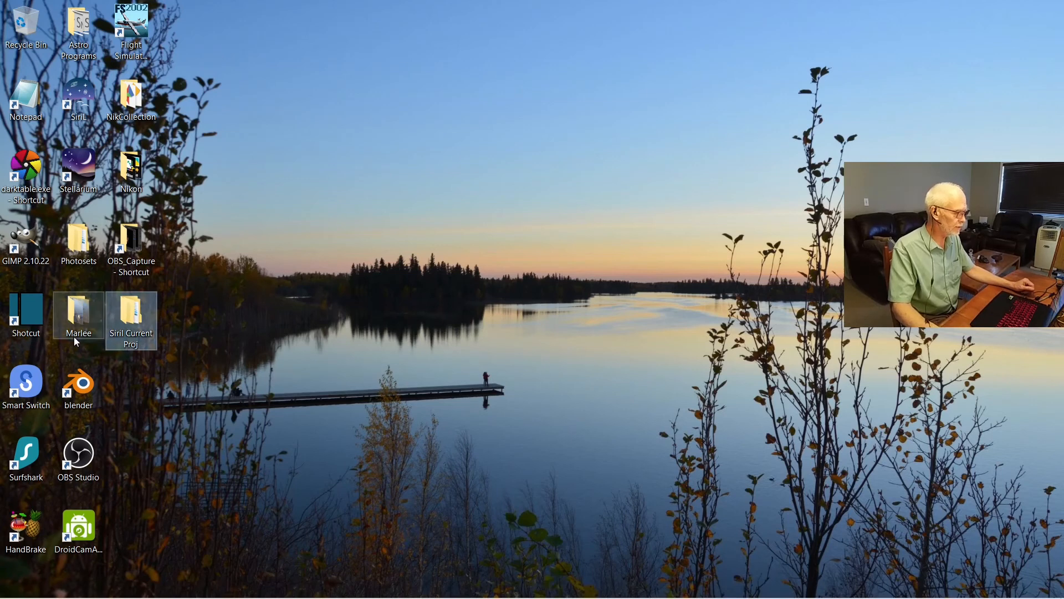
# - Open the Siril Current Proj folder on the desktop and check the contents of its biases and flats folders
pyautogui.moveTo(131, 324)
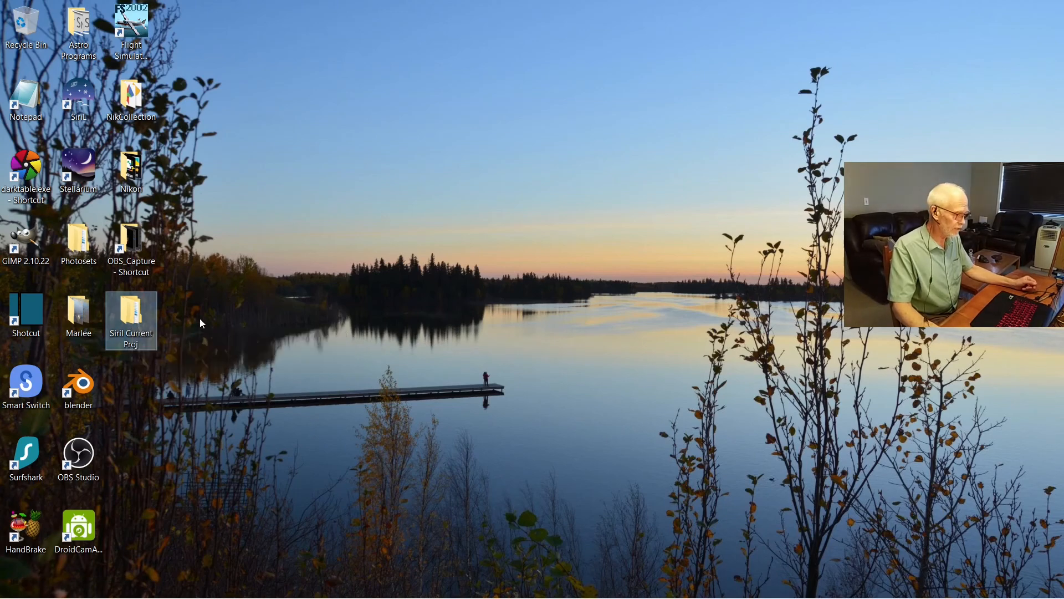
pyautogui.doubleClick(124, 321)
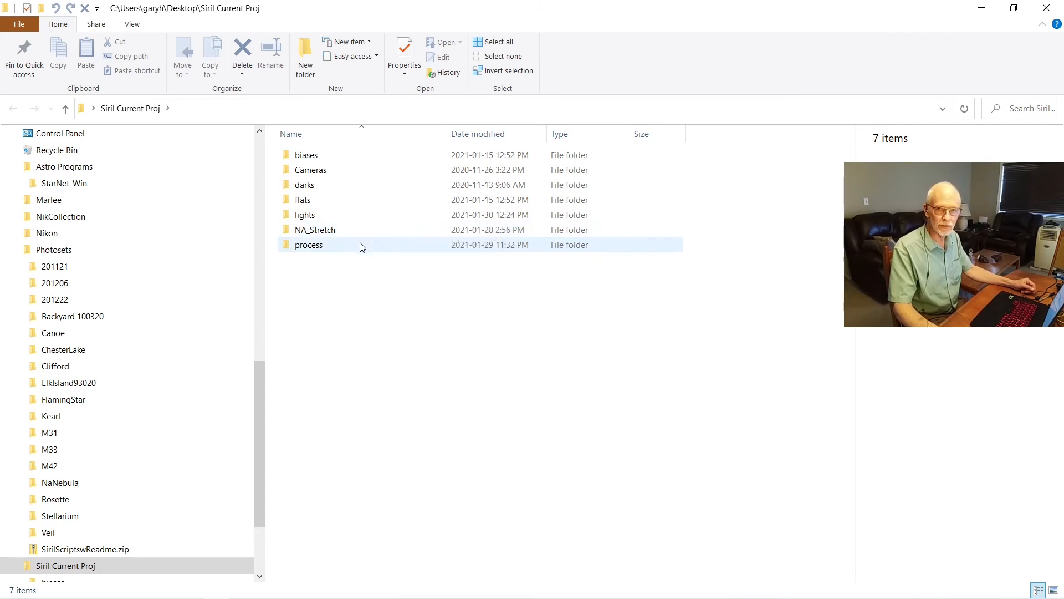
pyautogui.moveTo(362, 246)
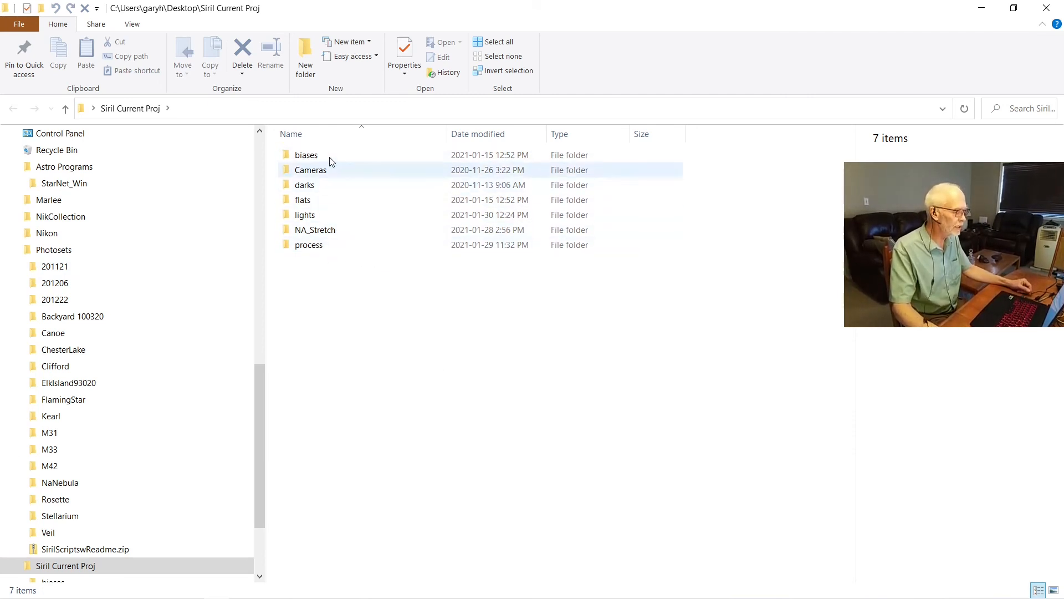
pyautogui.moveTo(328, 174)
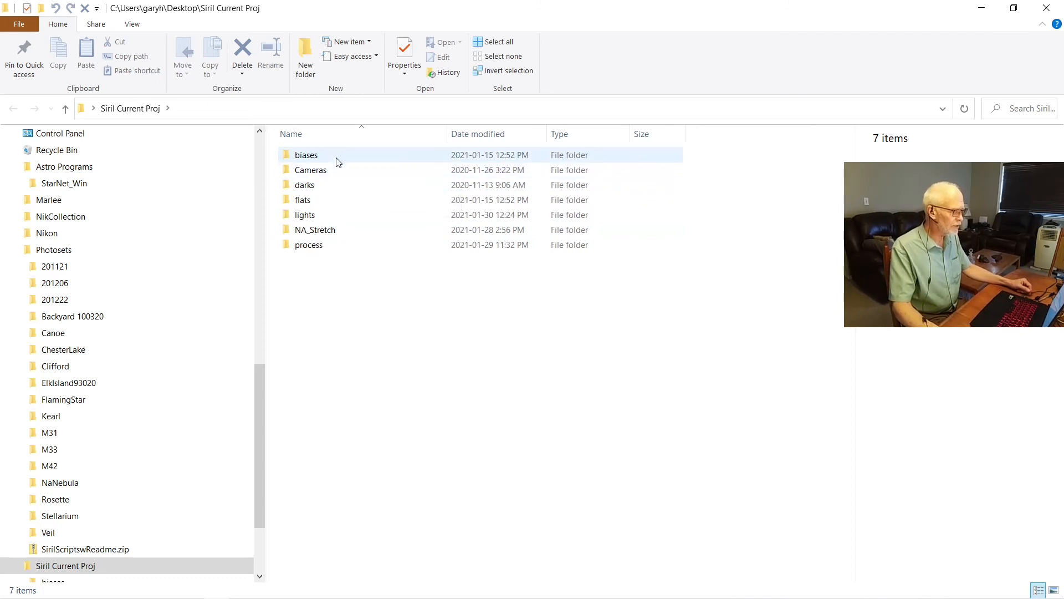
pyautogui.doubleClick(337, 158)
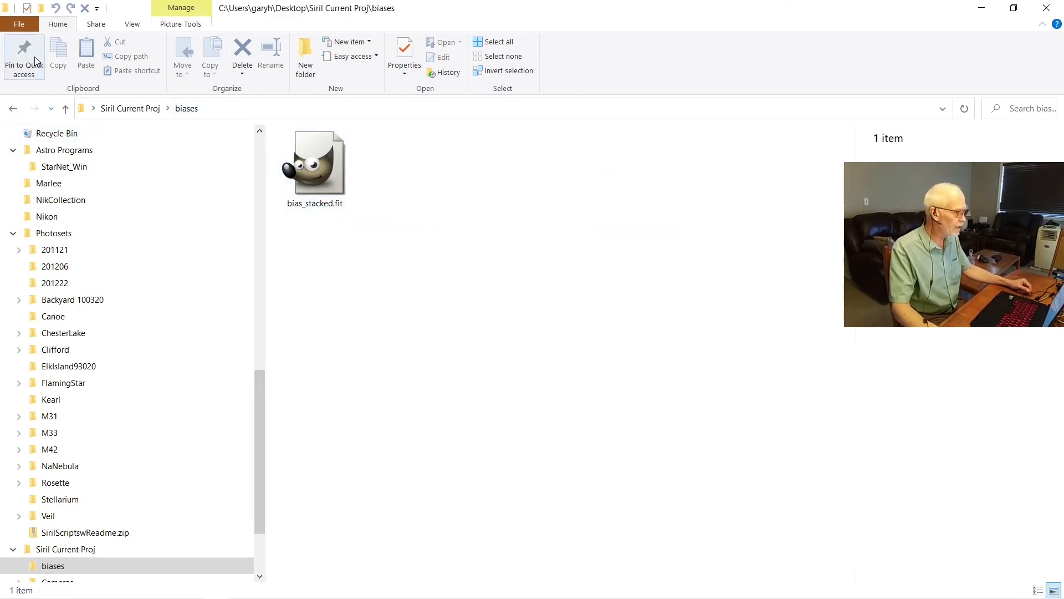
pyautogui.click(12, 108)
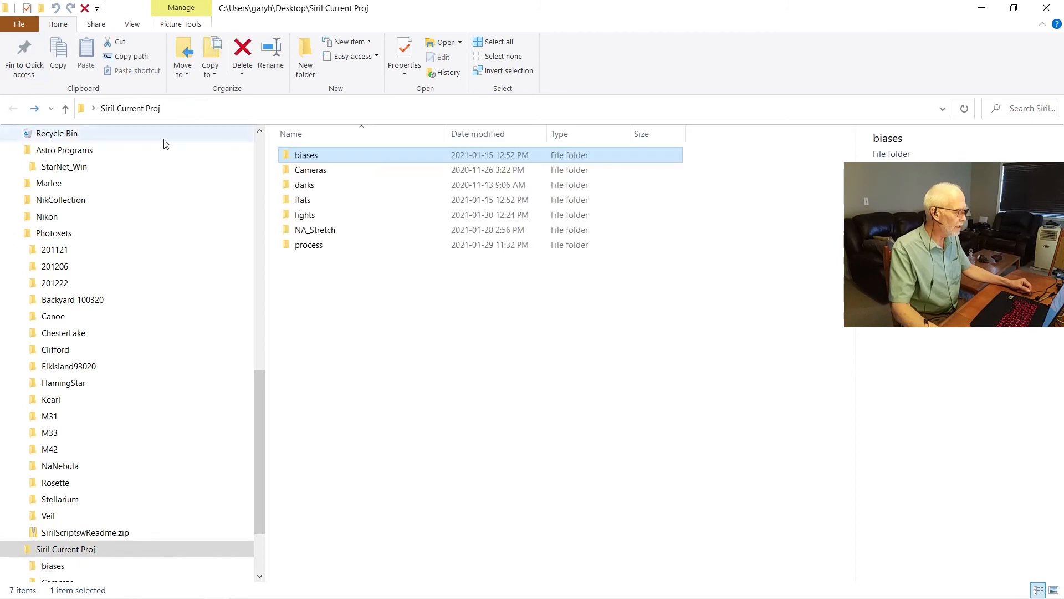
pyautogui.doubleClick(299, 200)
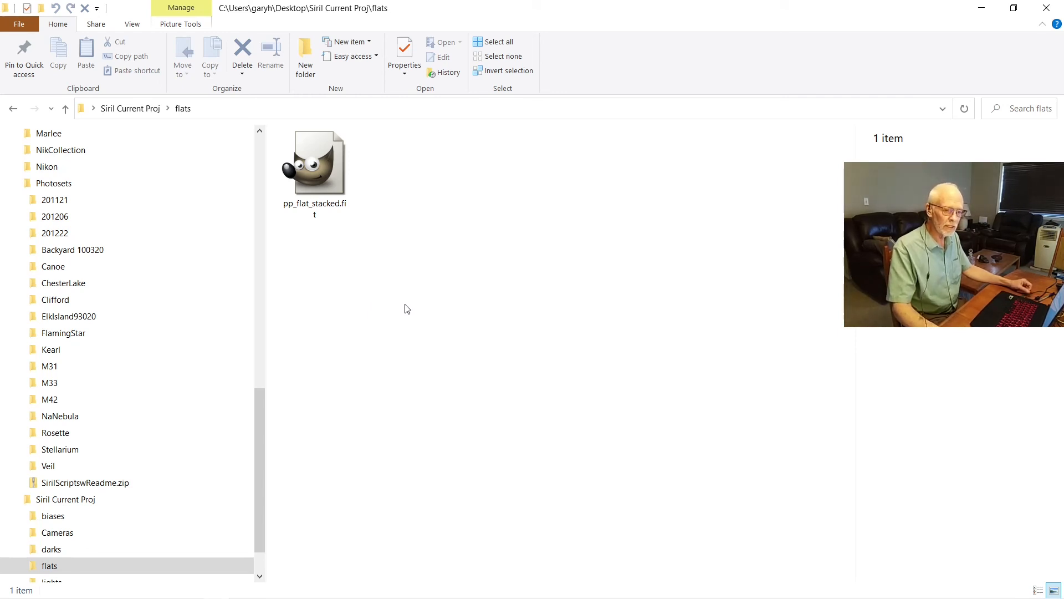
pyautogui.click(14, 109)
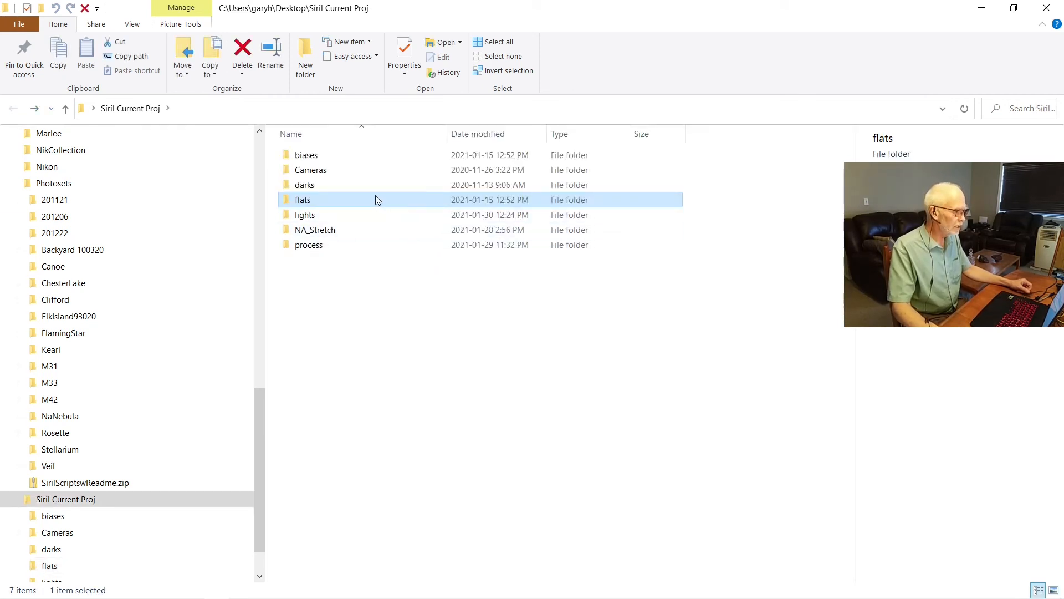
# - Browse to Cameras, D7100, ISO800, BIAS, SirilM_Bias to view the stacked bias file, and return to the ISO800 folder
pyautogui.doubleClick(336, 174)
pyautogui.doubleClick(305, 162)
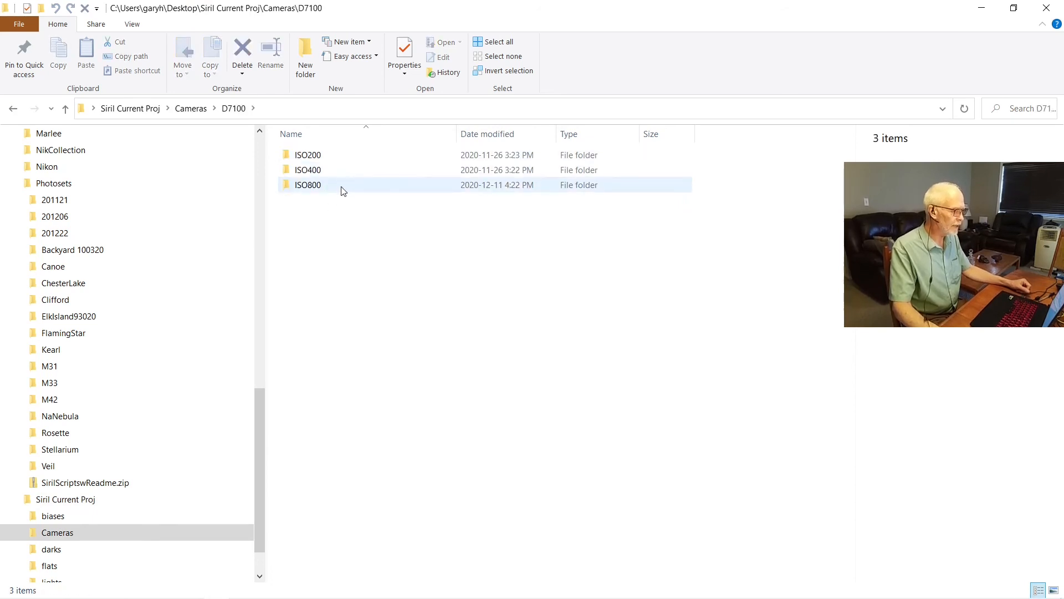
pyautogui.doubleClick(312, 184)
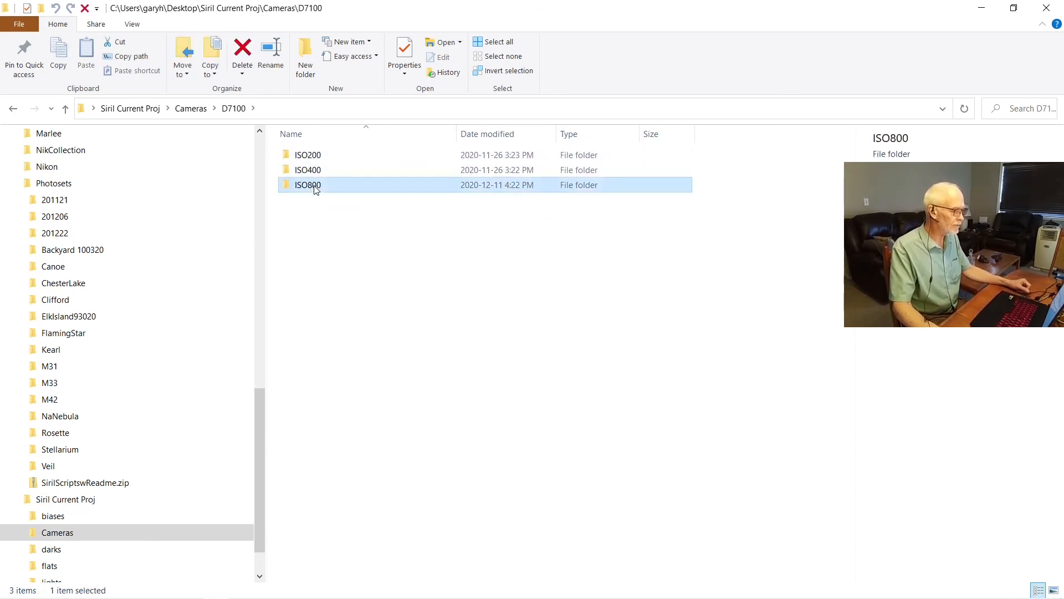
pyautogui.doubleClick(305, 157)
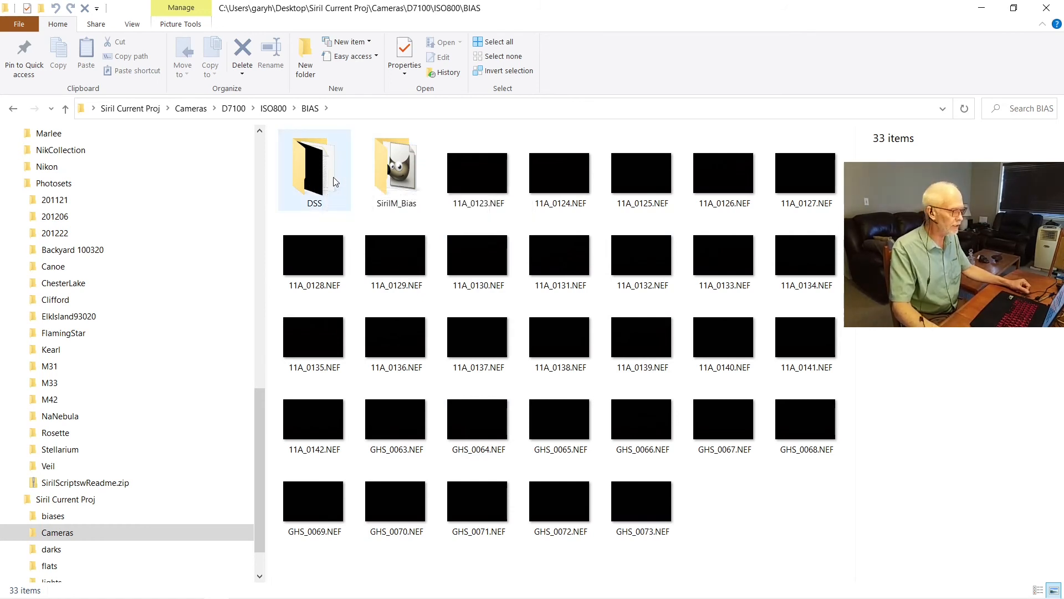
pyautogui.doubleClick(403, 187)
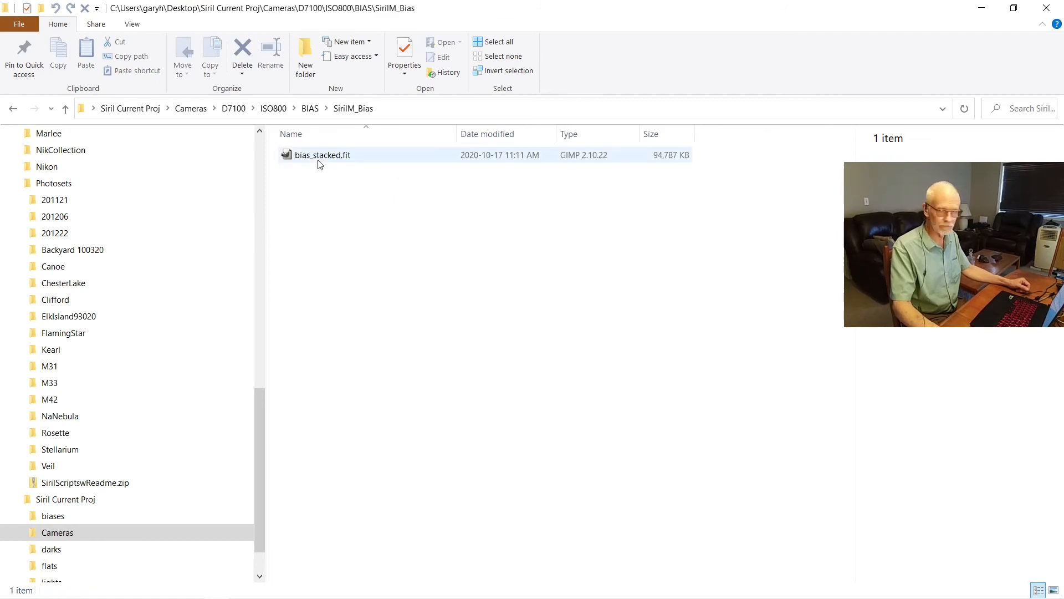
pyautogui.doubleClick(9, 112)
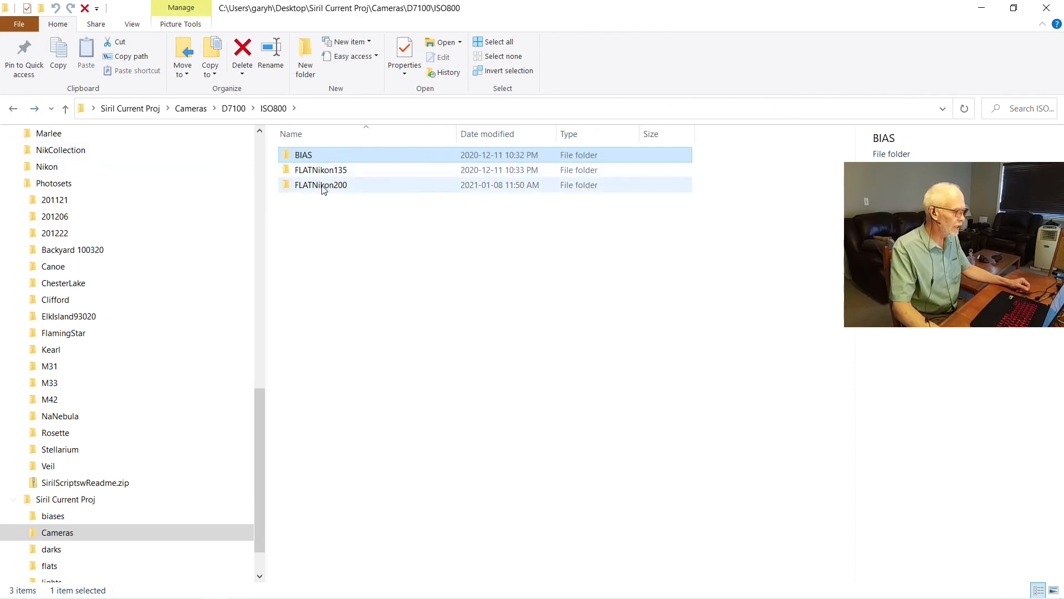
# - View the stacked flat in the Siril subfolder of FLATNikon200, return to the Siril Current Proj folder, and close the window
pyautogui.doubleClick(324, 189)
pyautogui.click(403, 186)
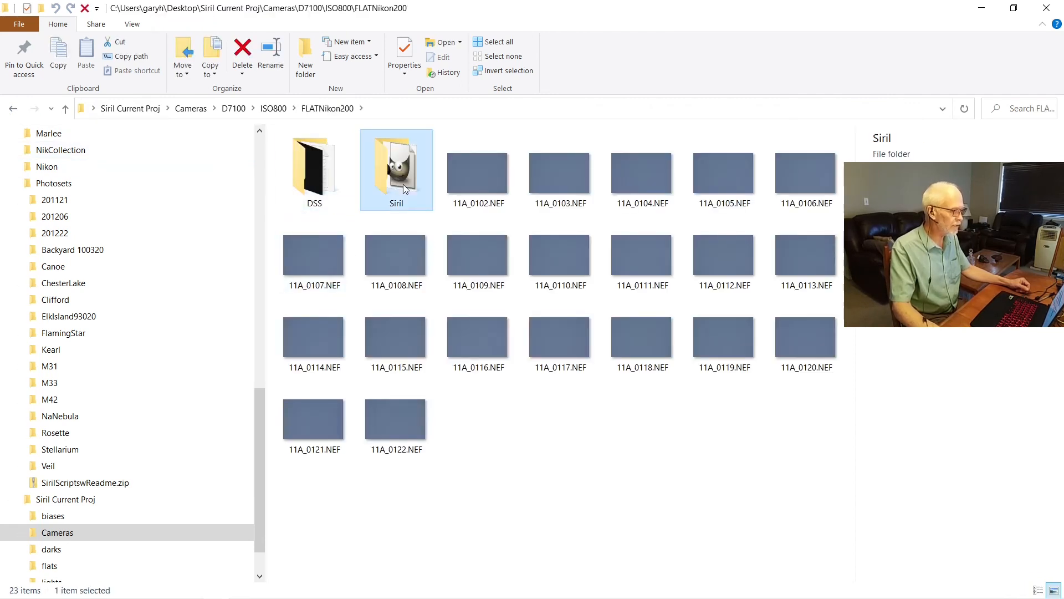
pyautogui.doubleClick(404, 184)
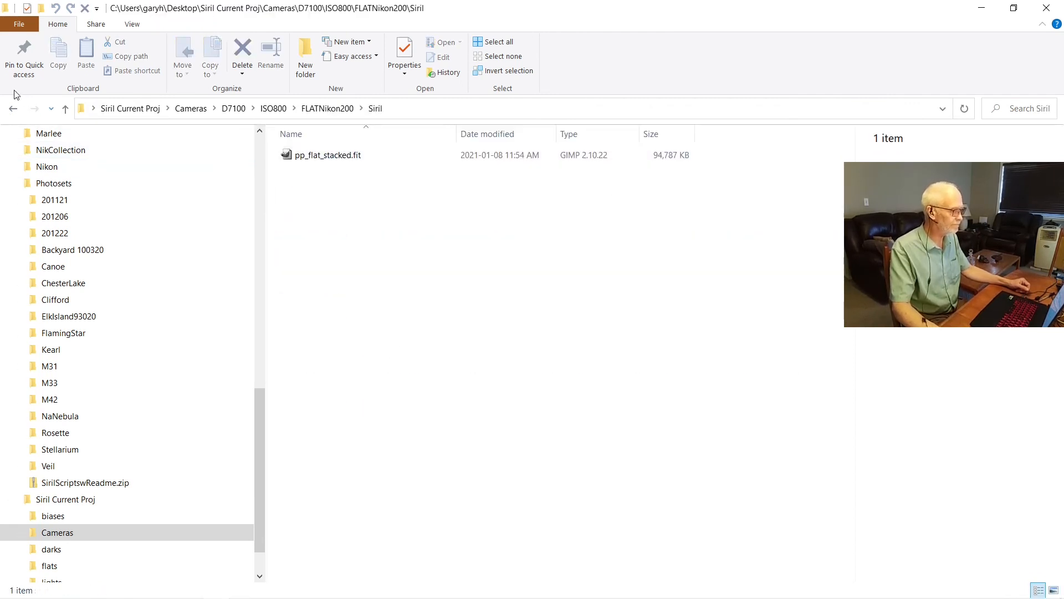
pyautogui.doubleClick(14, 110)
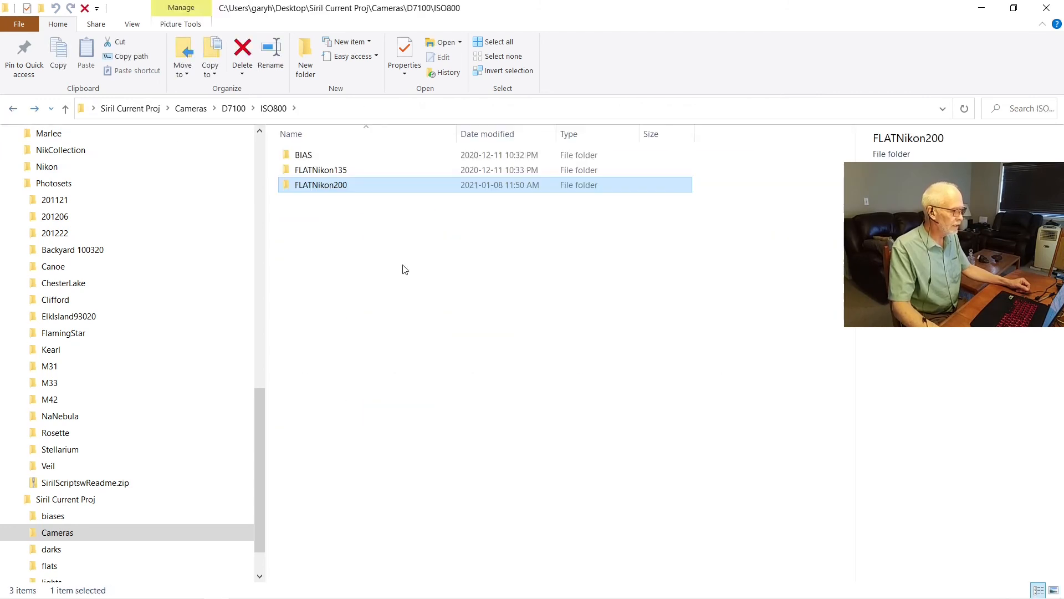
pyautogui.click(13, 109)
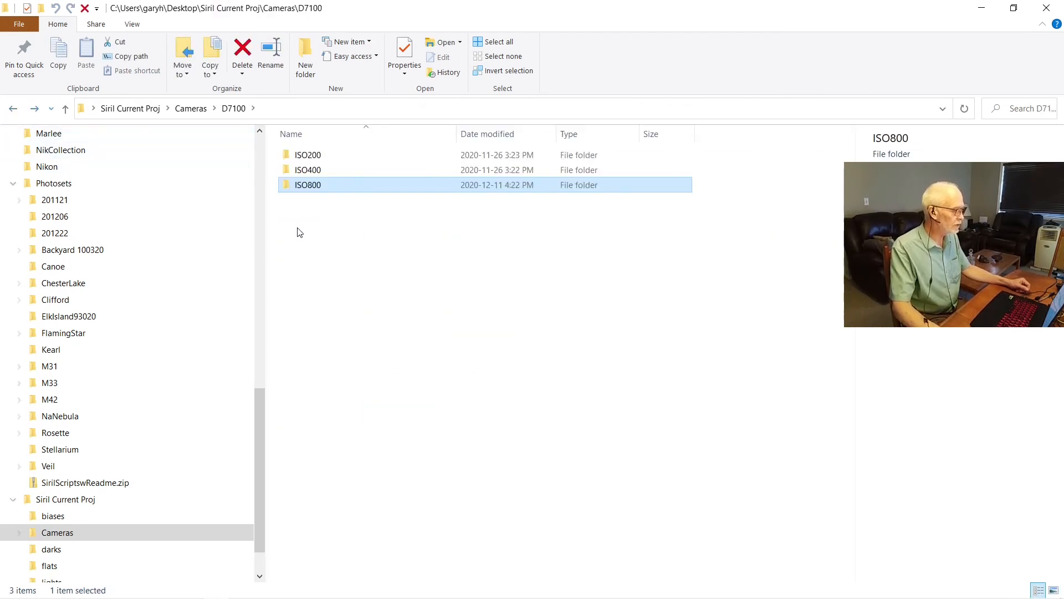
pyautogui.click(158, 113)
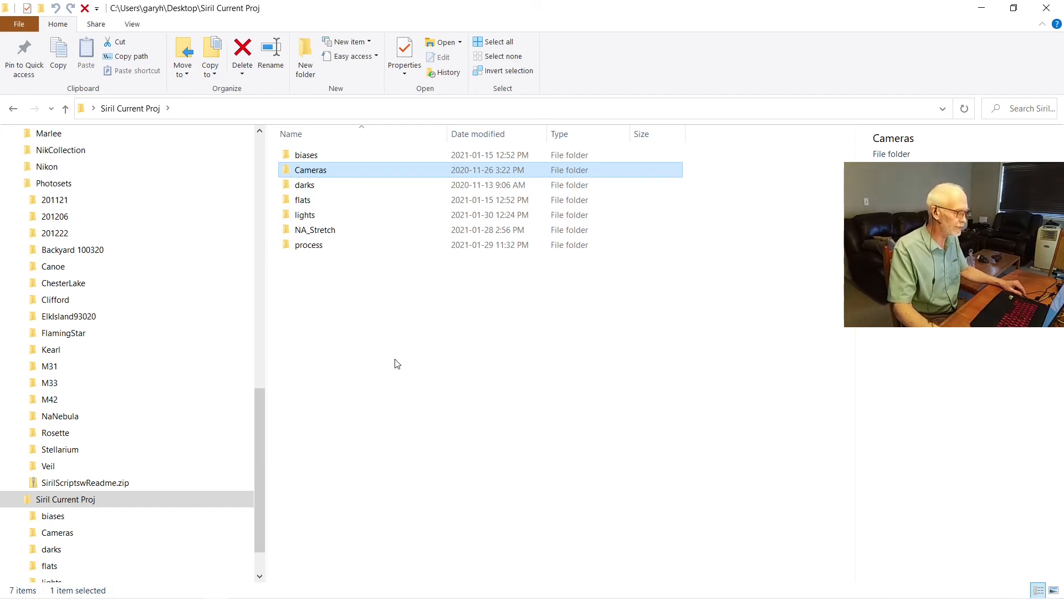
pyautogui.click(1047, 8)
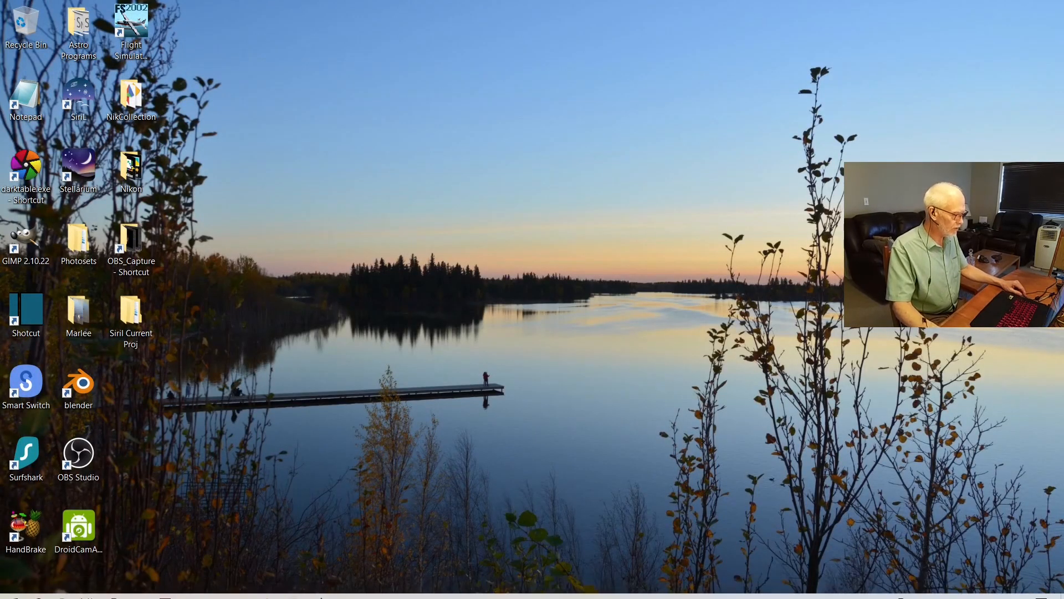
# - Launch Siril, minimize its console window, and maximize the main window
pyautogui.moveTo(323, 596)
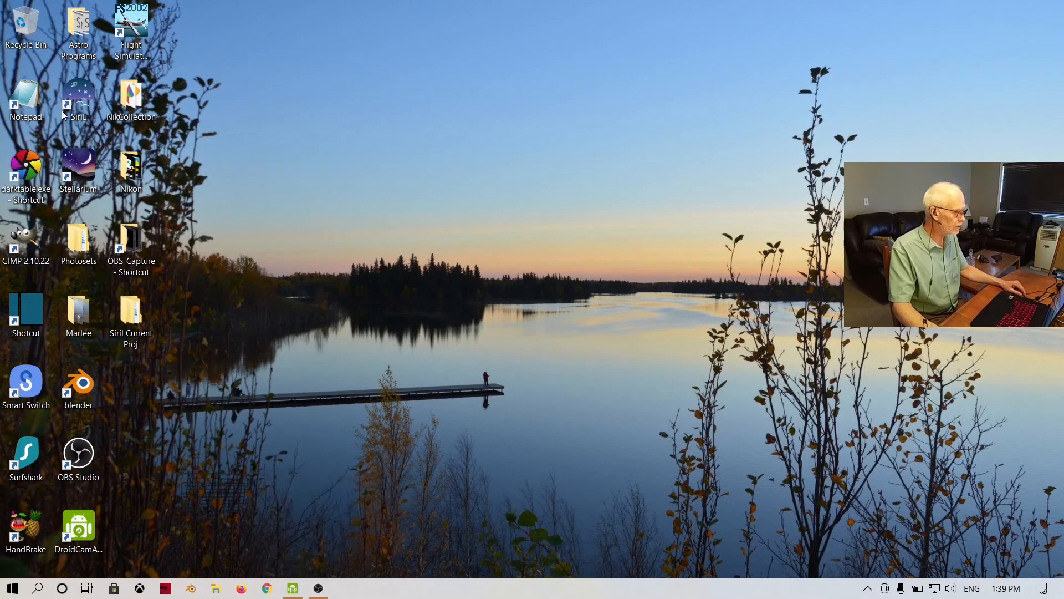
pyautogui.doubleClick(79, 94)
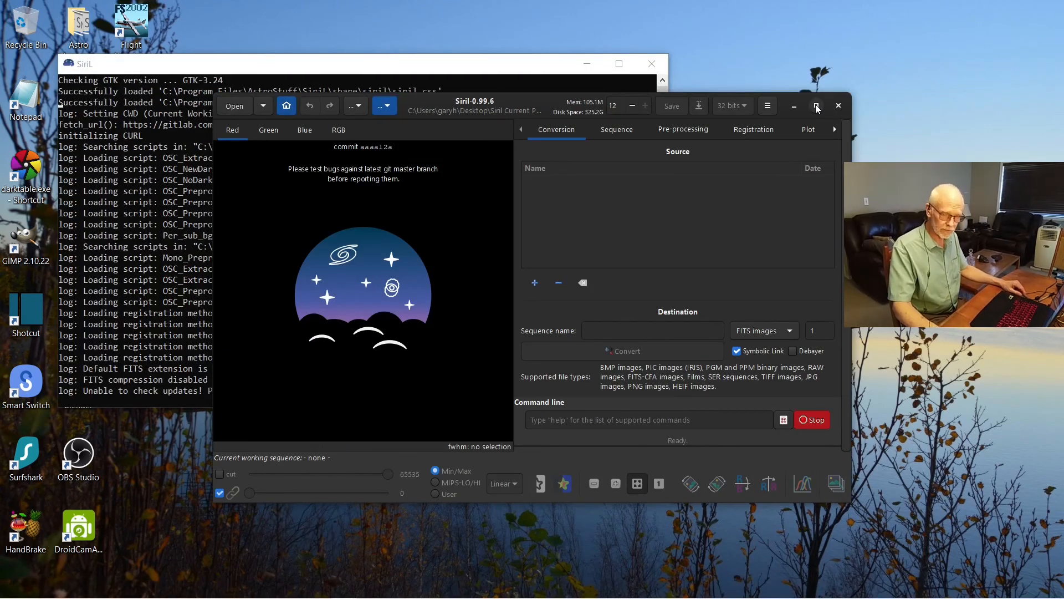
pyautogui.click(529, 65)
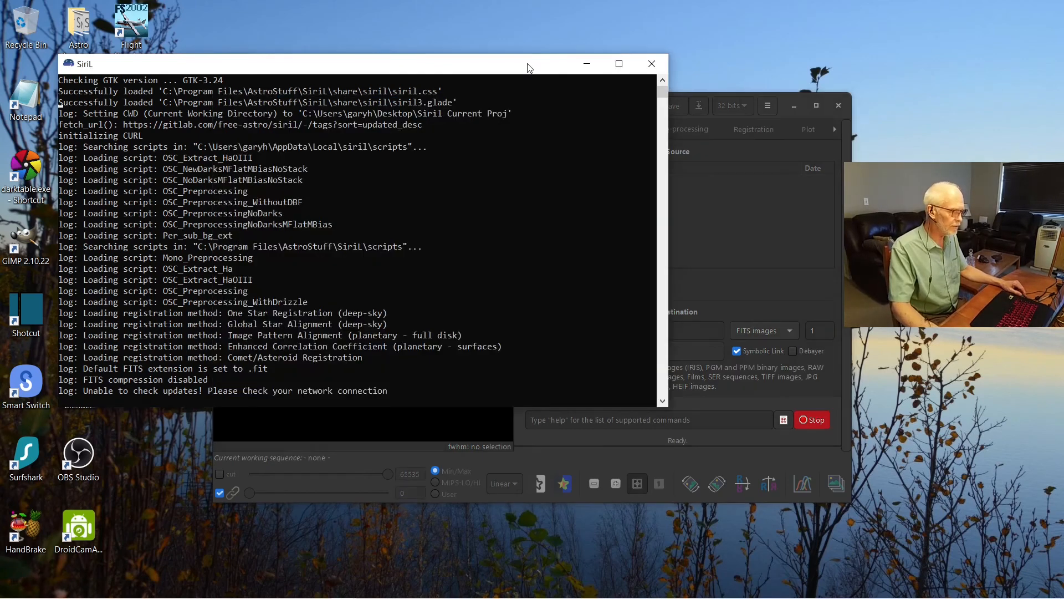
pyautogui.click(587, 66)
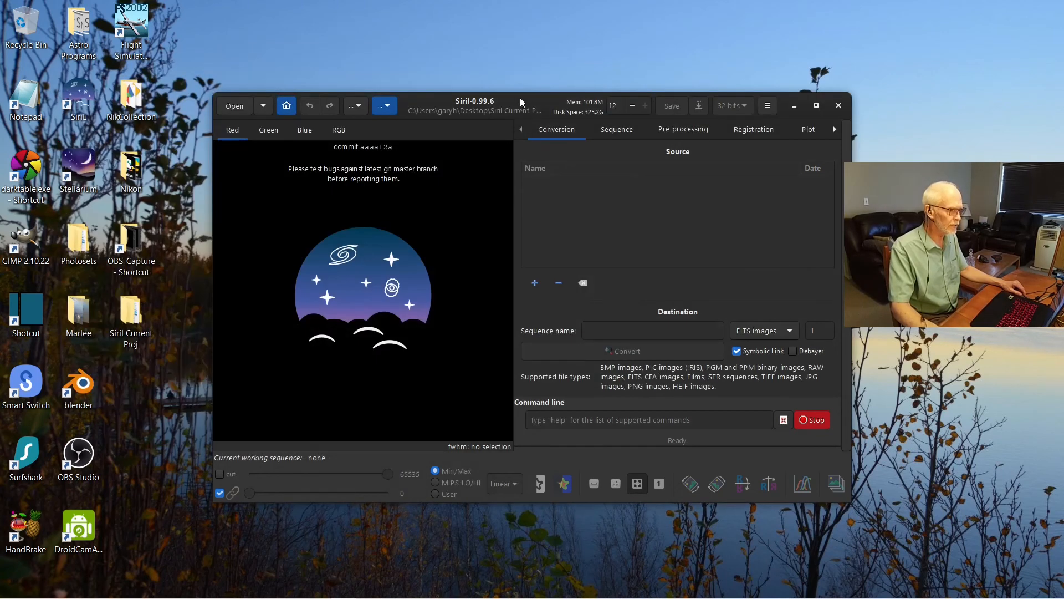
pyautogui.click(816, 105)
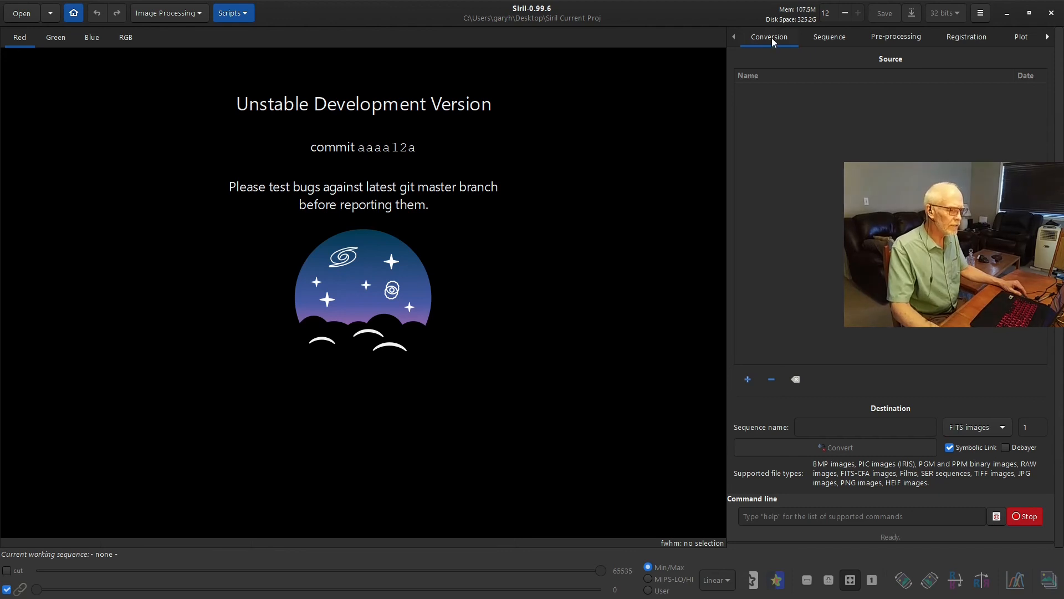
# - Open the image 11A_0025.NEF from the project's lights folder
pyautogui.click(21, 13)
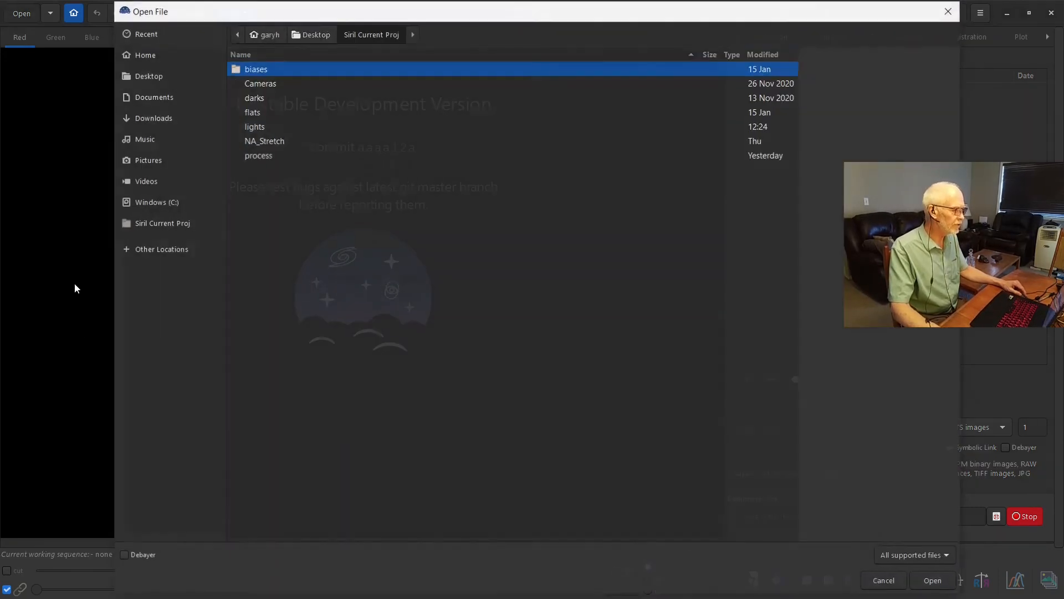
pyautogui.doubleClick(272, 129)
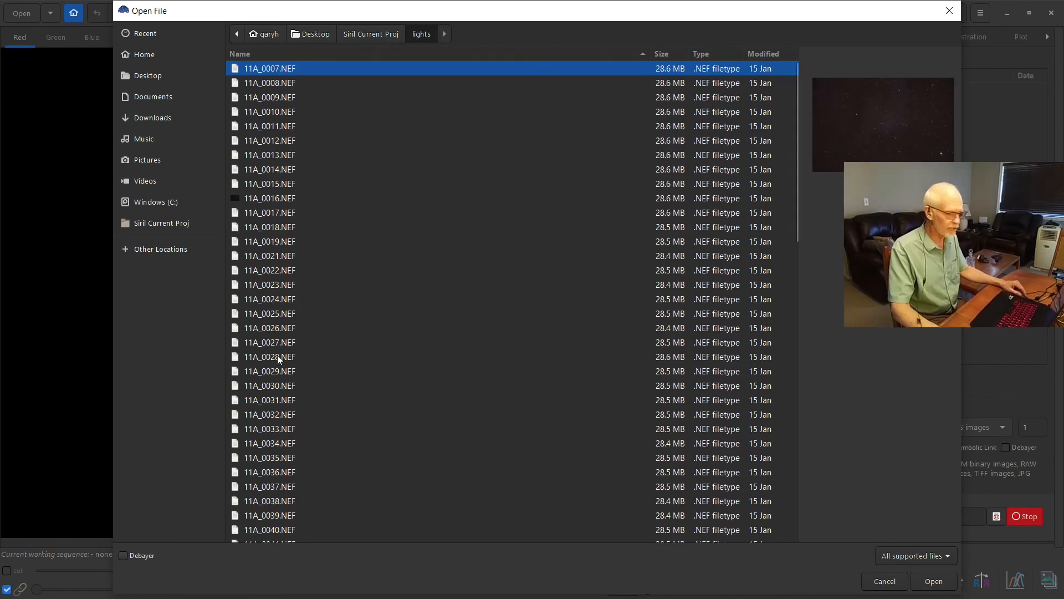
pyautogui.doubleClick(278, 313)
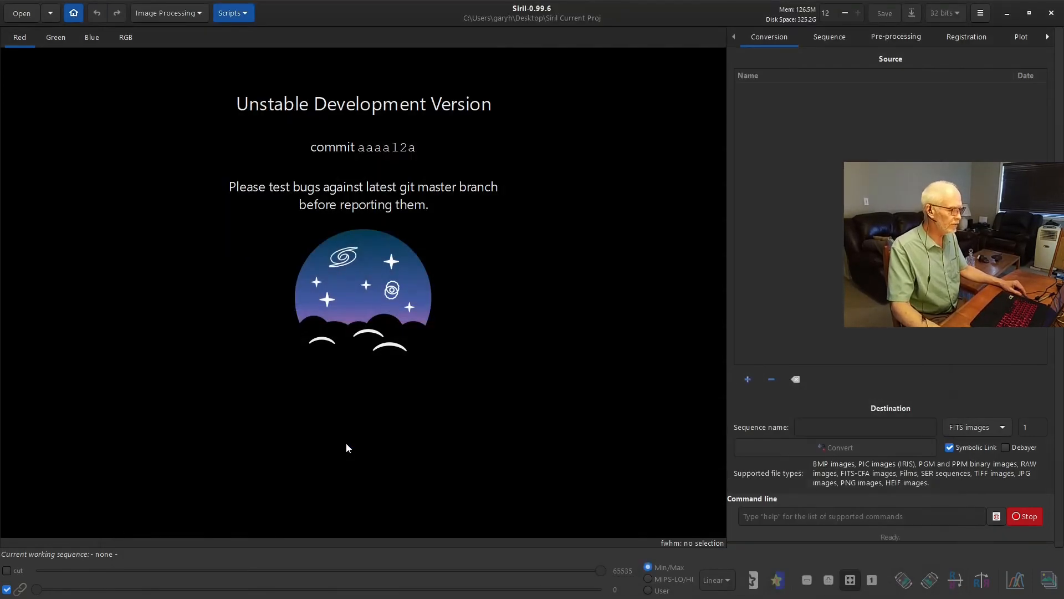
# - Preview the image in AutoStretch display mode and return the display to Linear
pyautogui.click(721, 580)
pyautogui.click(730, 546)
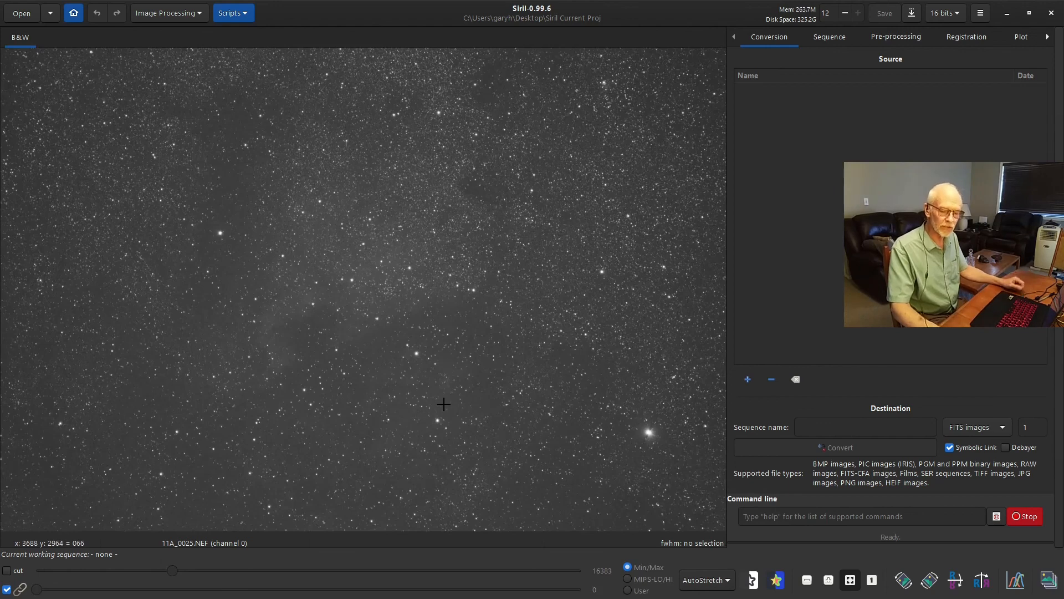
pyautogui.click(703, 582)
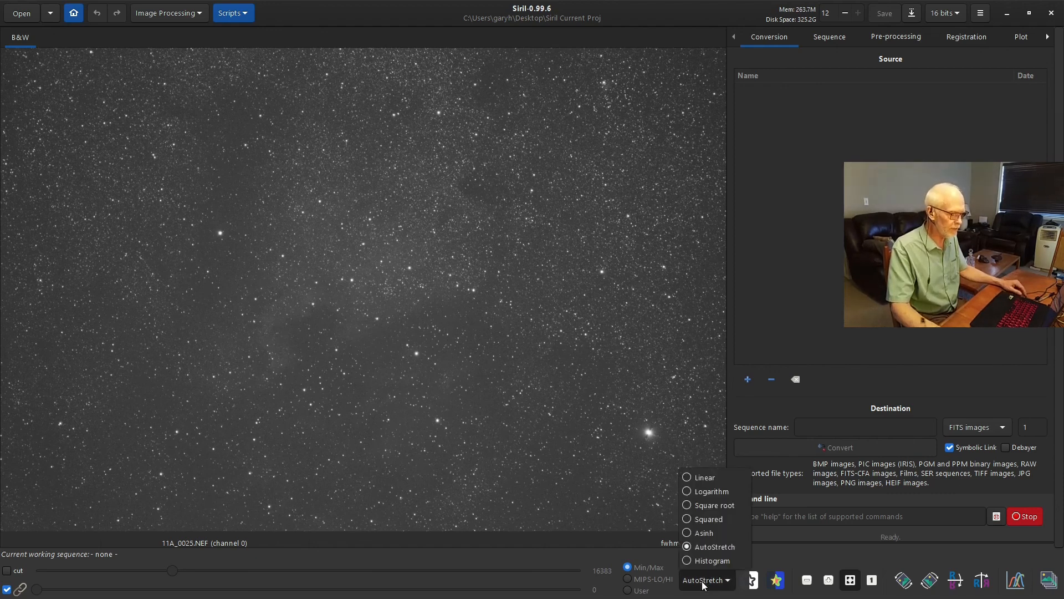
pyautogui.click(700, 480)
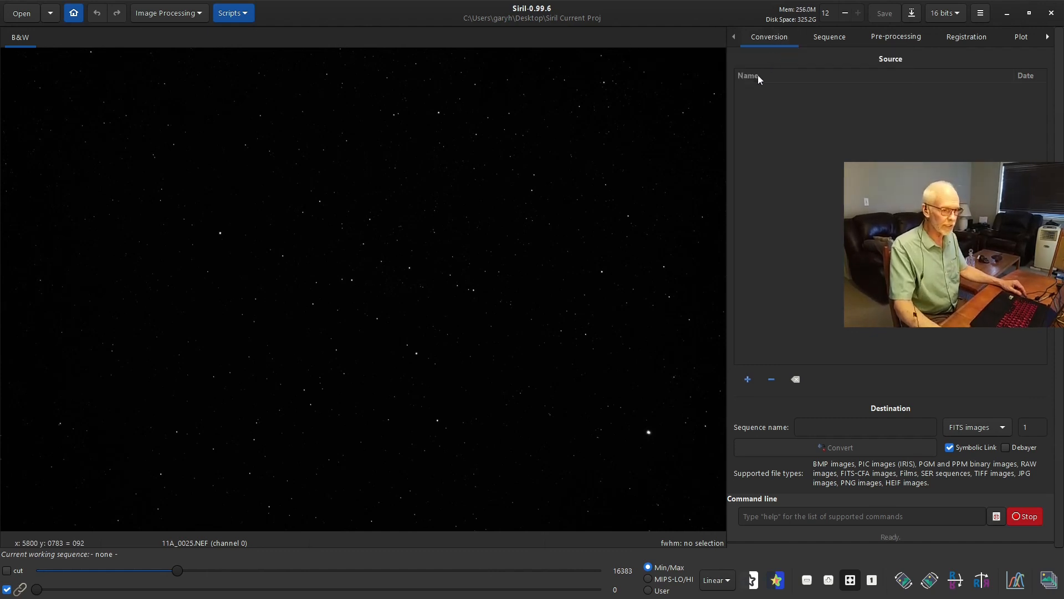
# - Open the file chooser for adding conversion source files and cancel it without adding any
pyautogui.click(746, 378)
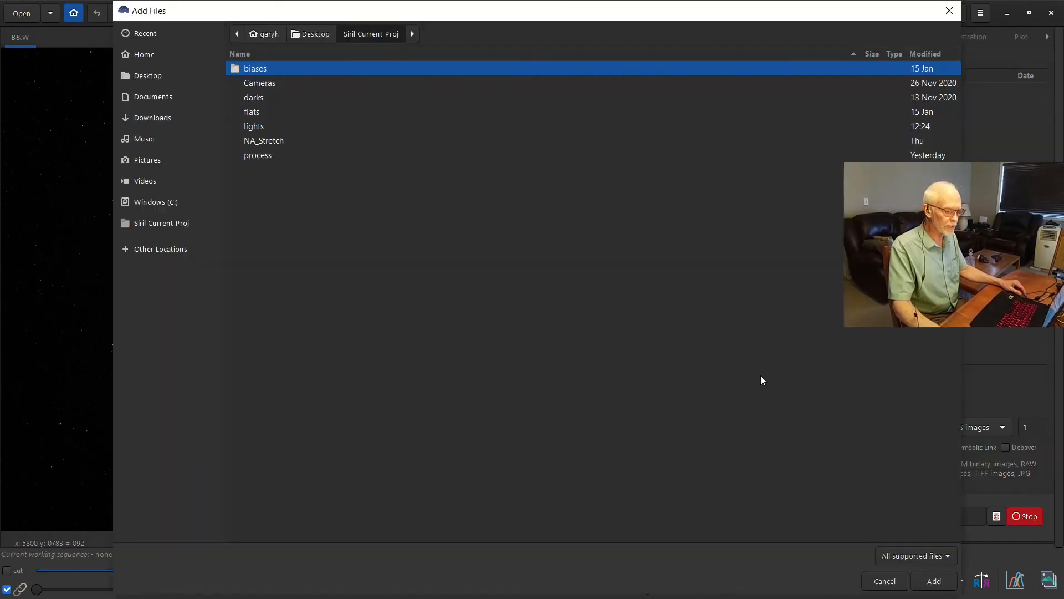
pyautogui.click(887, 582)
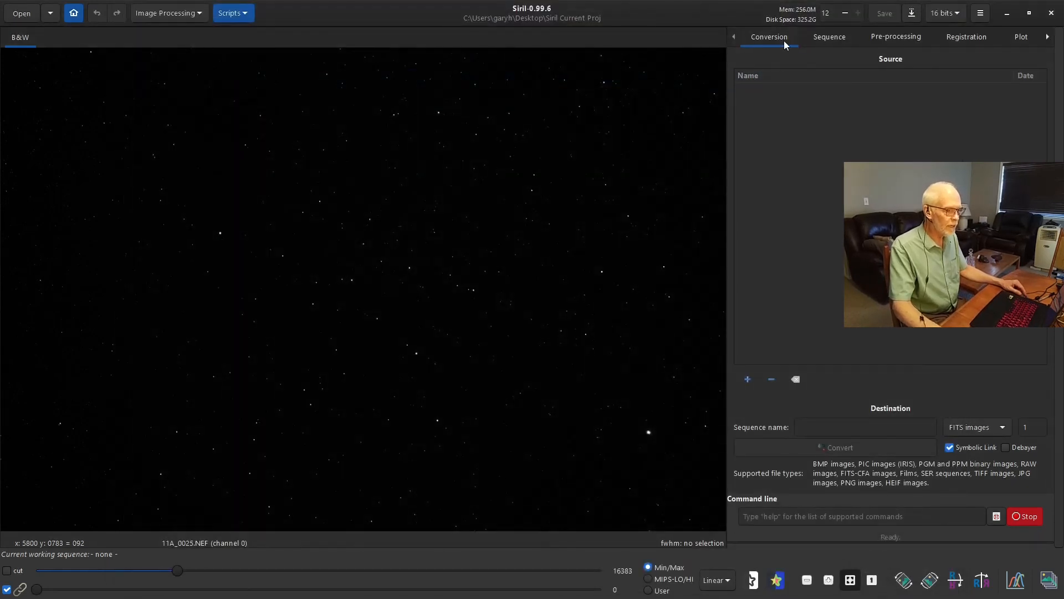
# - Examine the Sequence, Pre-processing, Registration, Plot, Stacking and Console pages, then return to the Conversion page
pyautogui.click(828, 37)
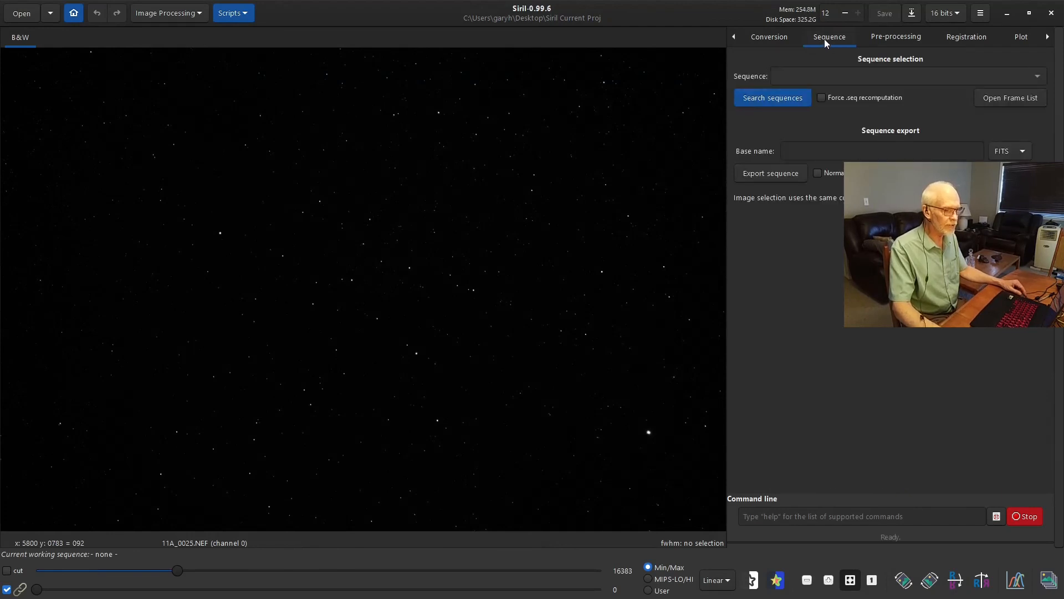
pyautogui.click(889, 38)
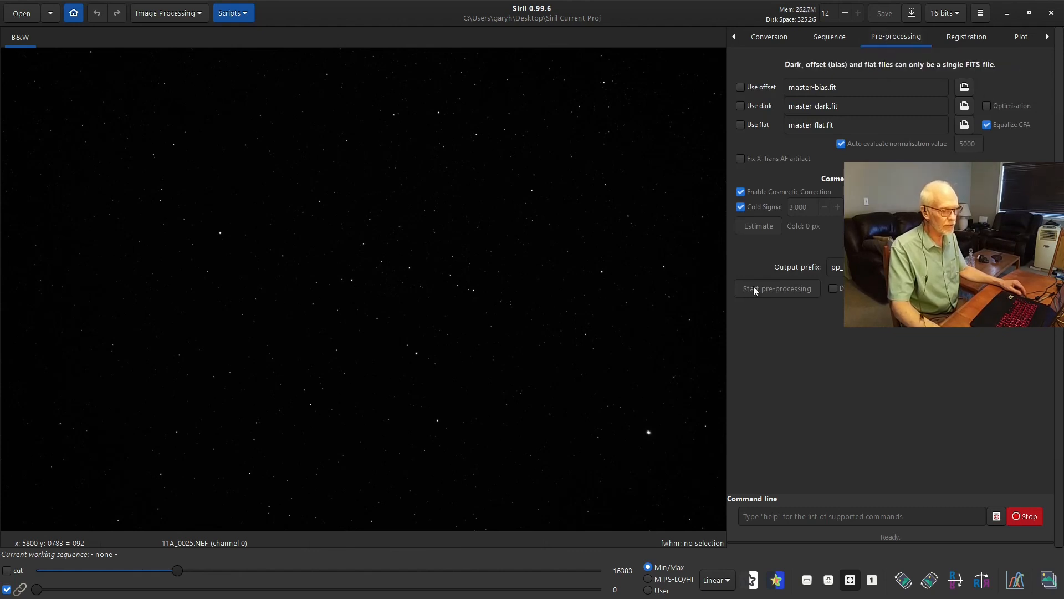
pyautogui.click(961, 38)
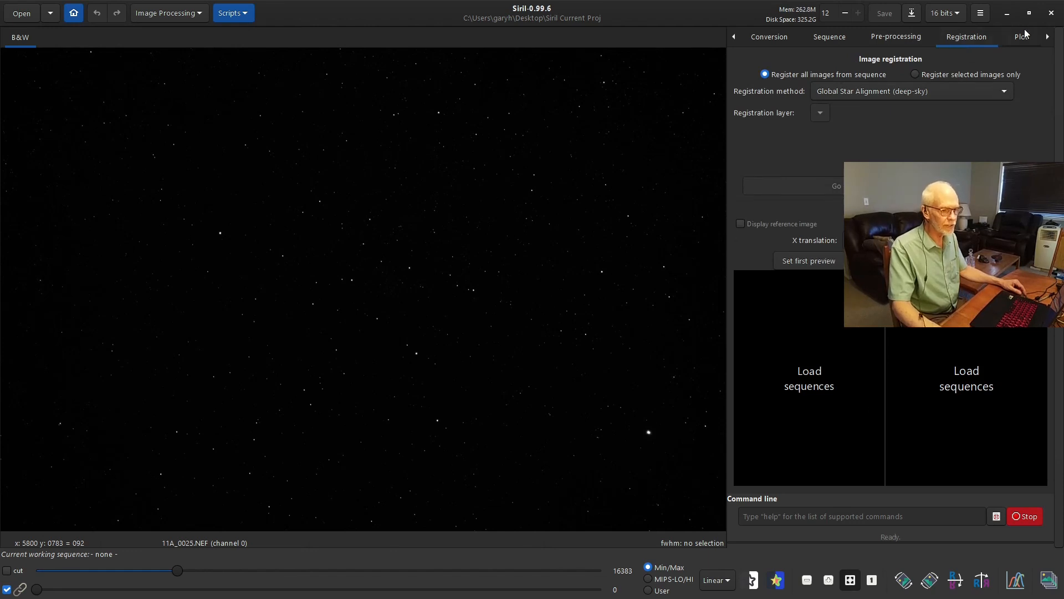
pyautogui.click(1048, 38)
pyautogui.click(1048, 38)
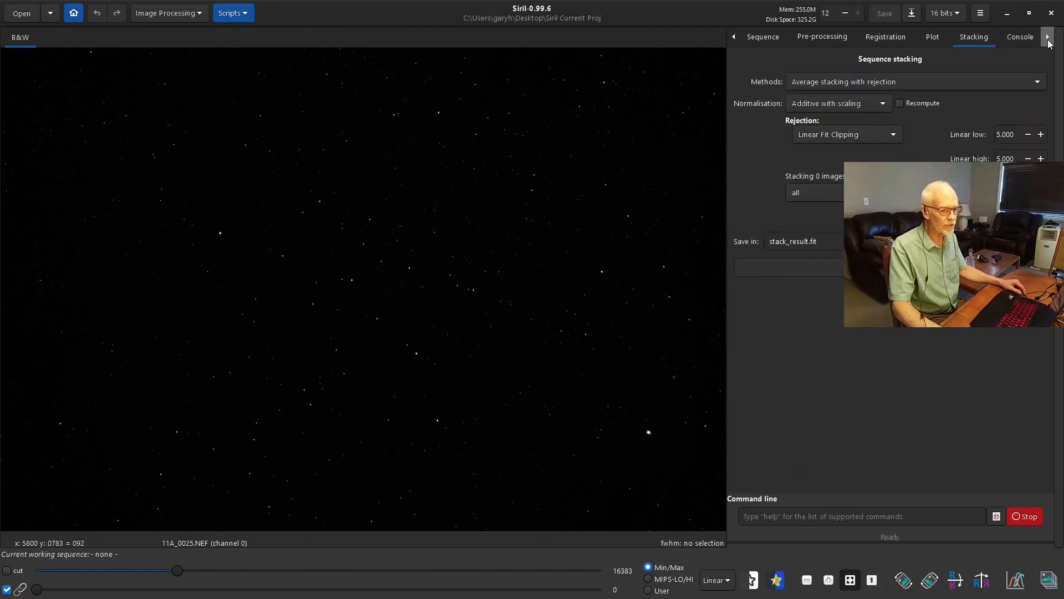
pyautogui.click(937, 39)
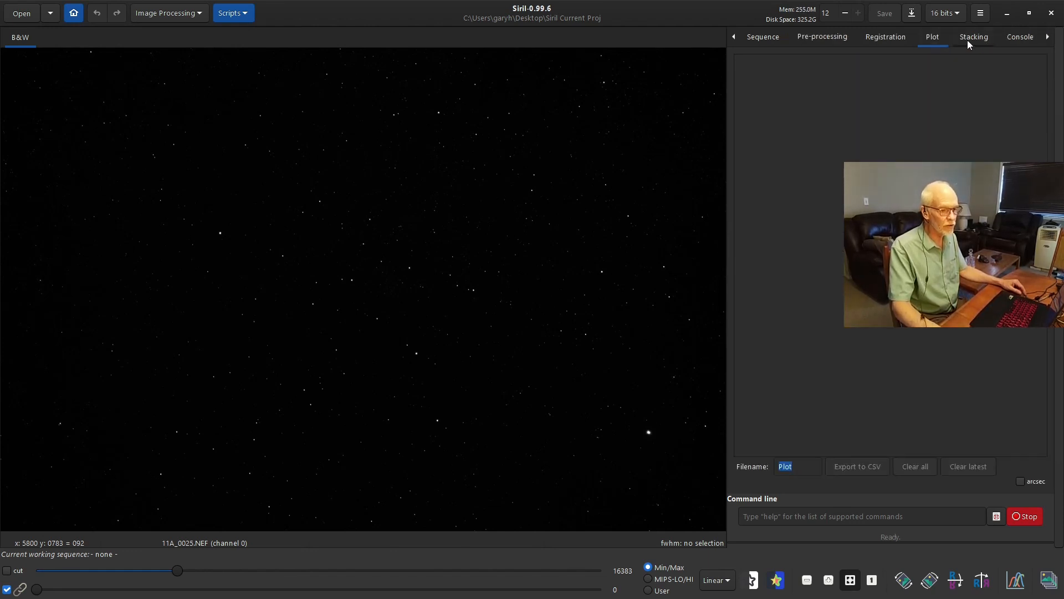
pyautogui.click(975, 40)
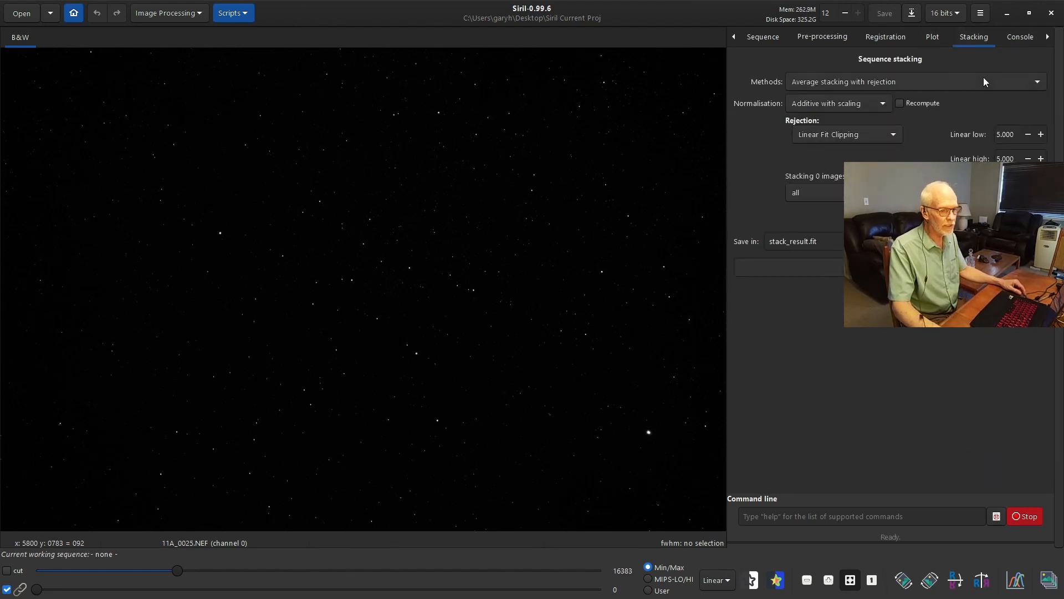
pyautogui.click(1019, 38)
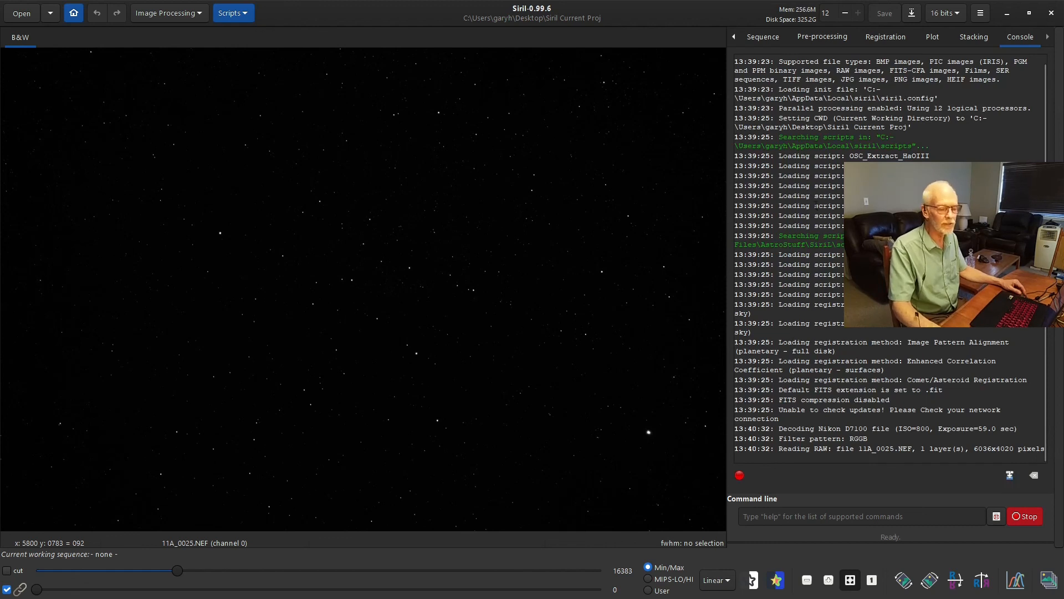
pyautogui.click(764, 37)
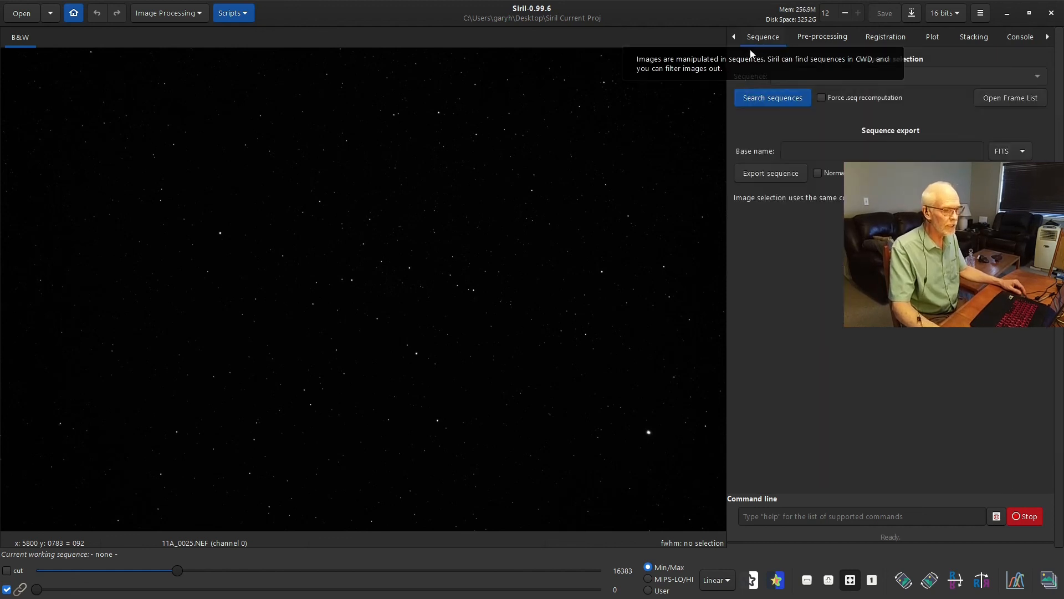
pyautogui.click(733, 37)
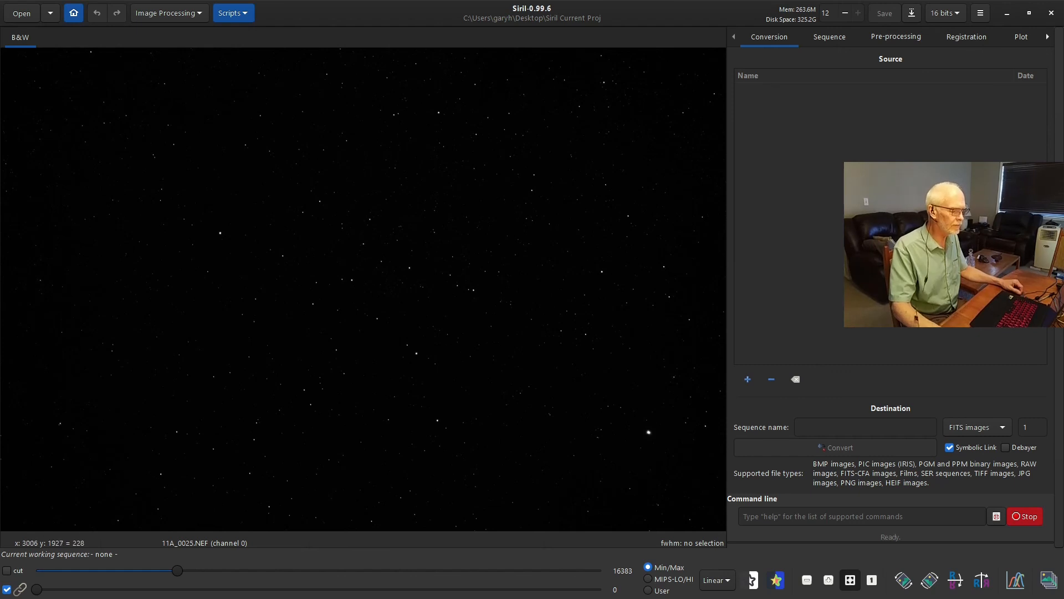
# - Look over the list of available processing scripts and the image information options
pyautogui.click(233, 14)
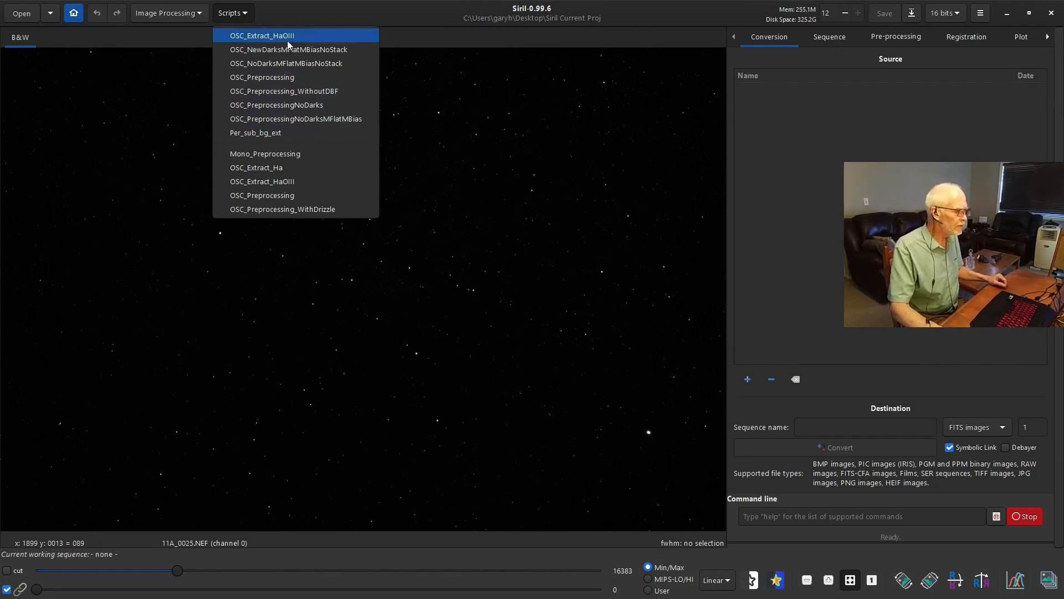
pyautogui.click(240, 15)
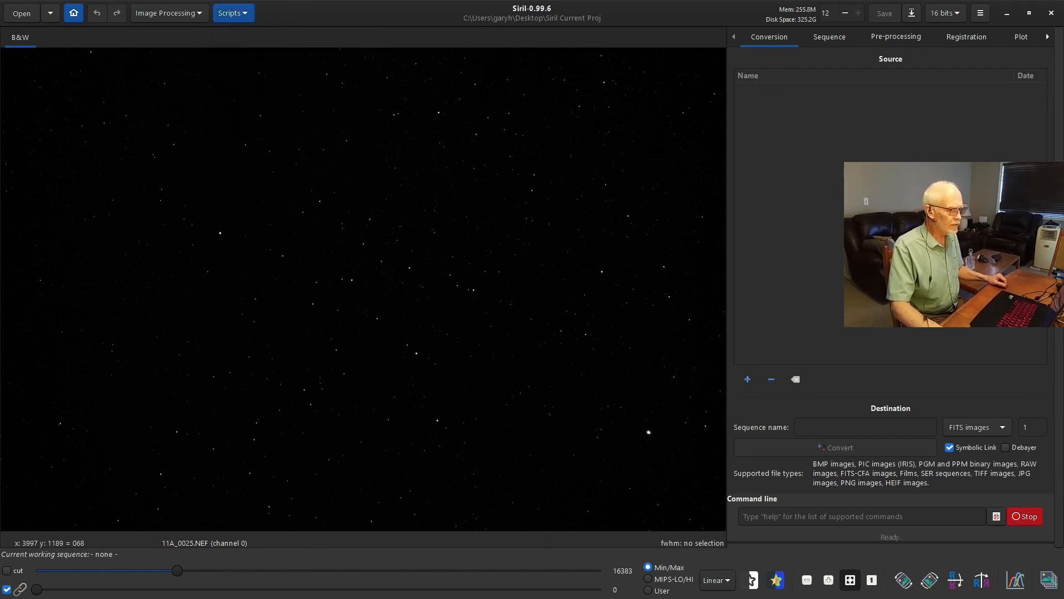
pyautogui.click(980, 15)
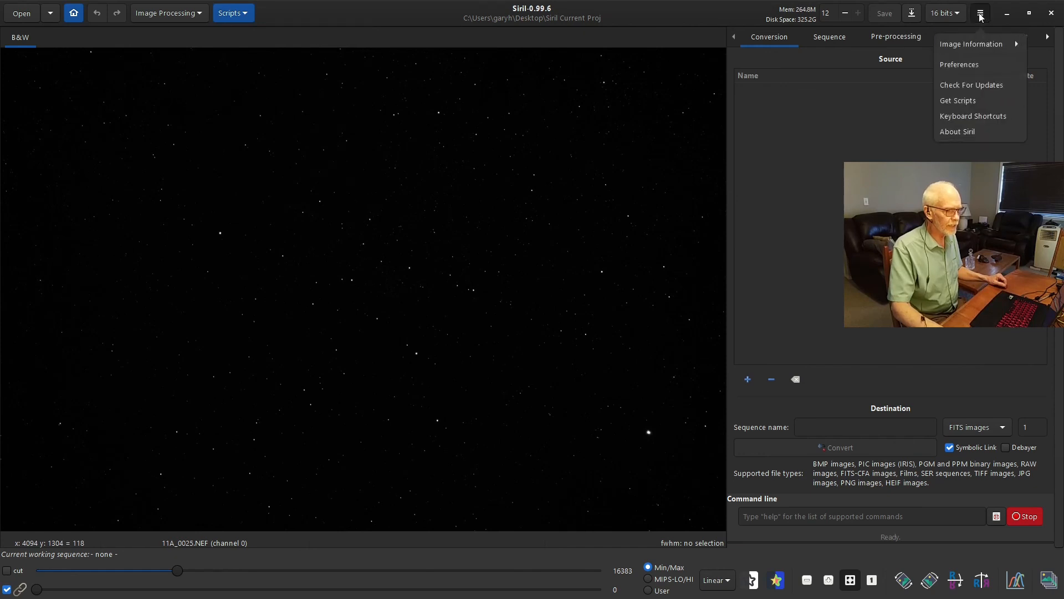
pyautogui.click(978, 44)
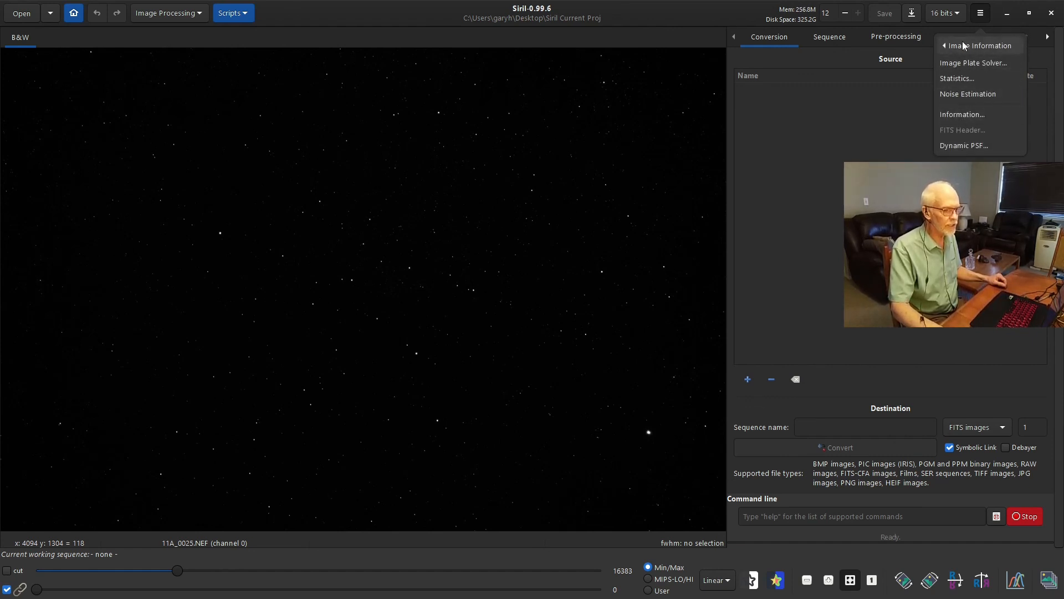
pyautogui.click(946, 44)
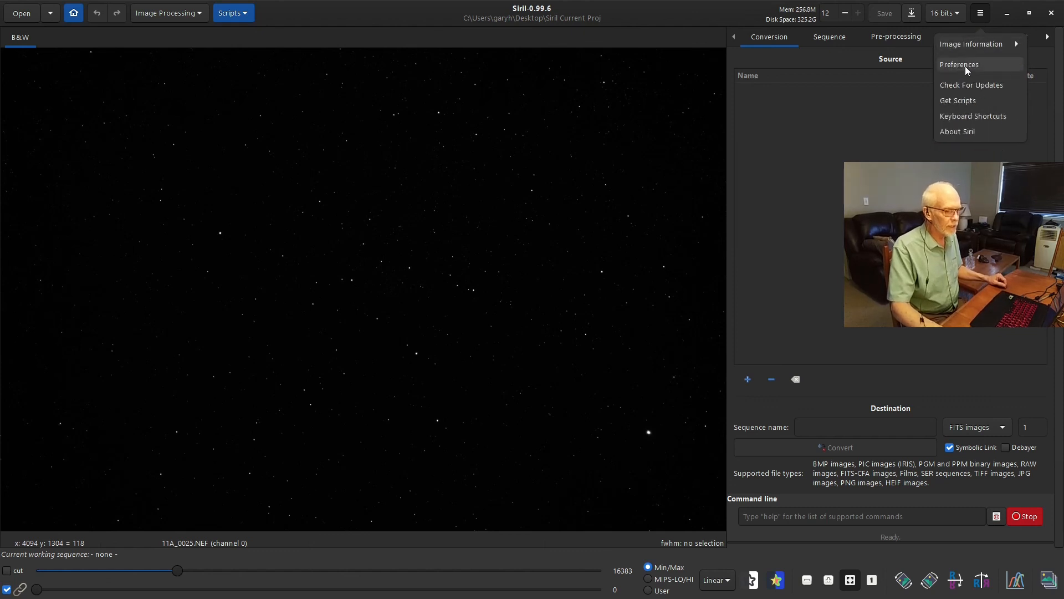
# - Open the Scripts preferences and copy the storage directory path C:\Program Files\AstroStuff\SiriL\scripts
pyautogui.click(965, 66)
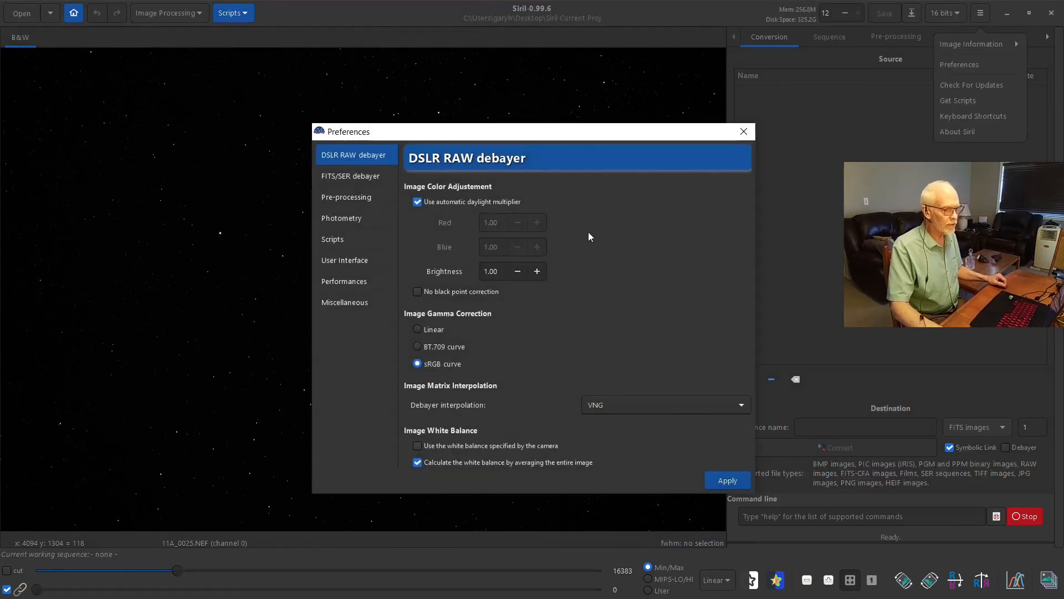
pyautogui.click(351, 237)
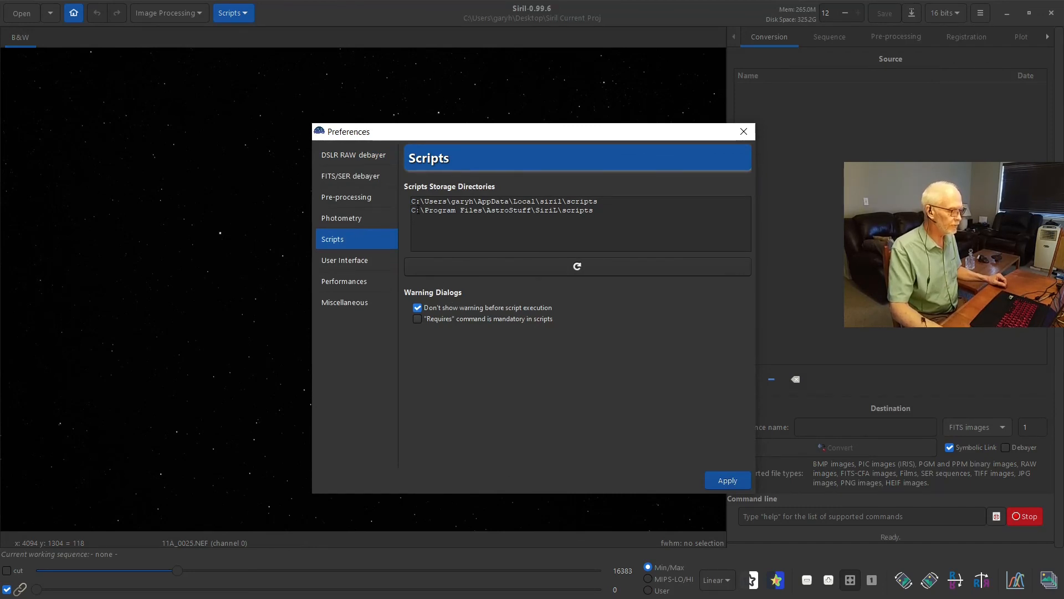
pyautogui.moveTo(411, 211); pyautogui.dragTo(627, 206)
pyautogui.hotkey('ctrl', 'c')
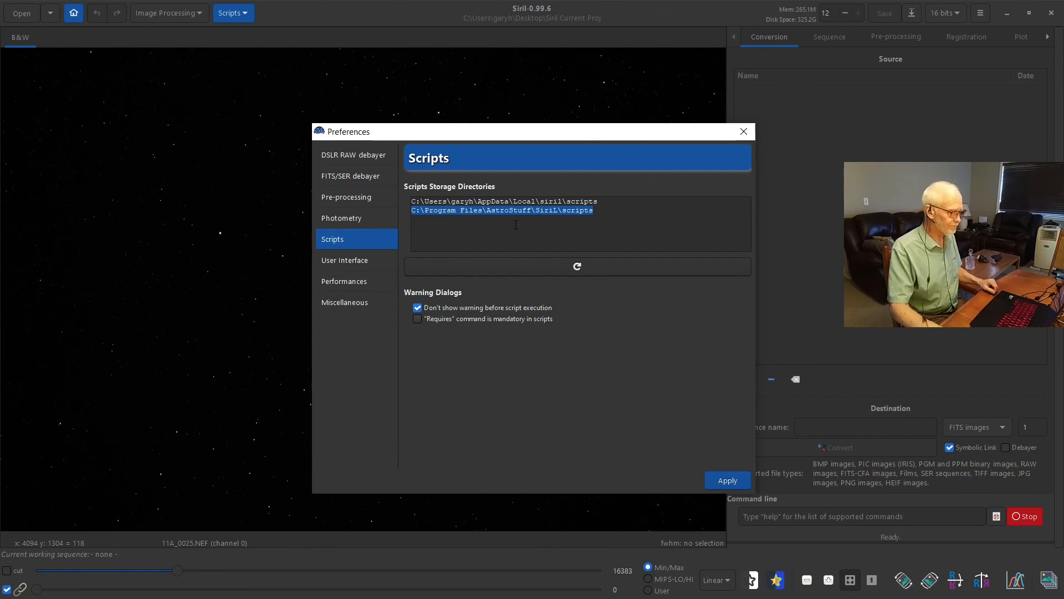
# - Minimize Siril, open the Siril Current Proj folder from the desktop, and go to the copied Program Files scripts path in File Explorer
pyautogui.click(1007, 12)
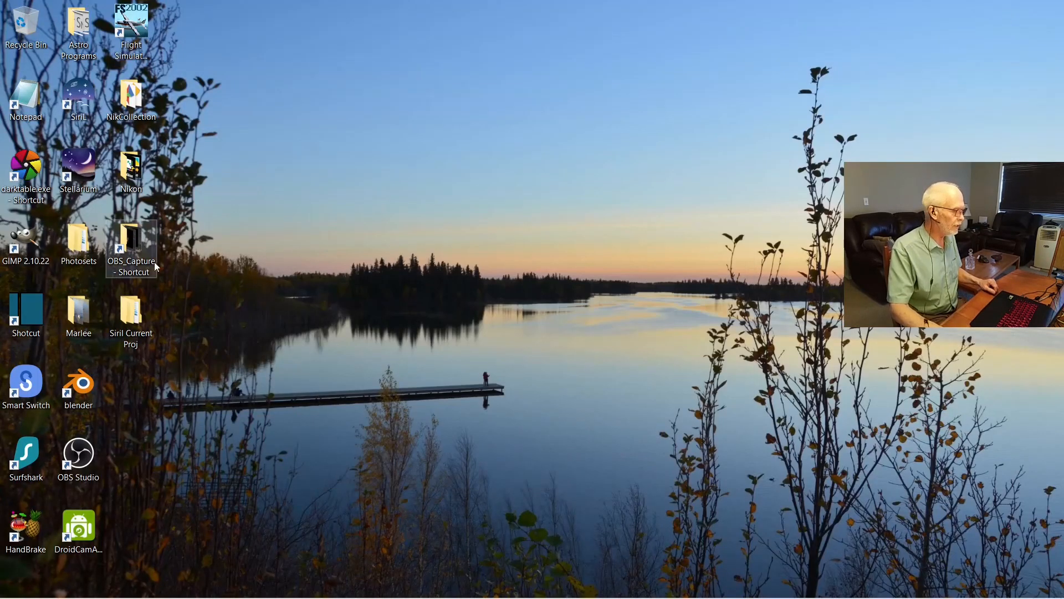
pyautogui.doubleClick(144, 296)
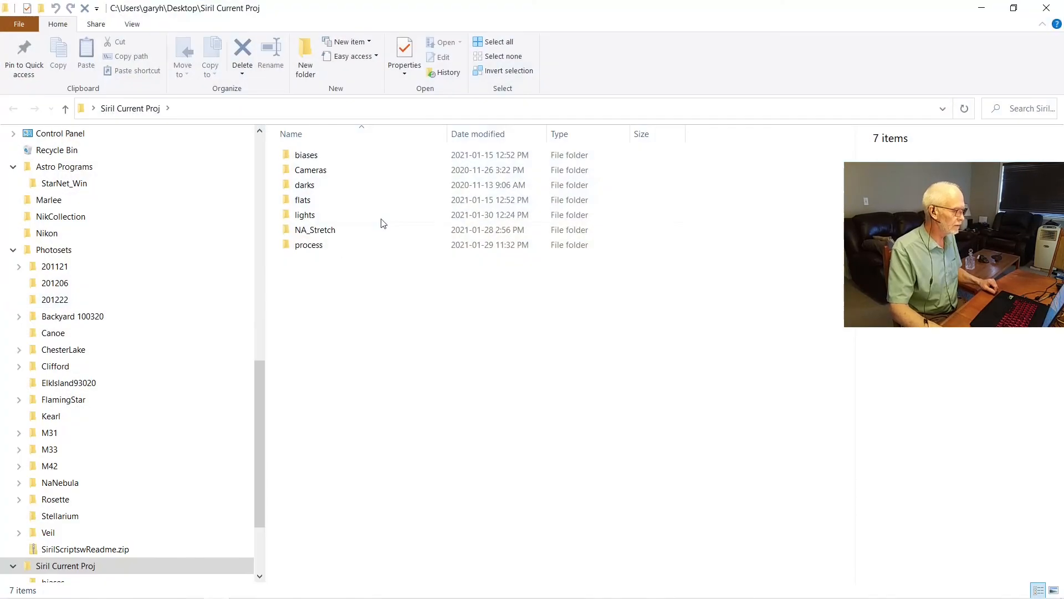
pyautogui.click(237, 111)
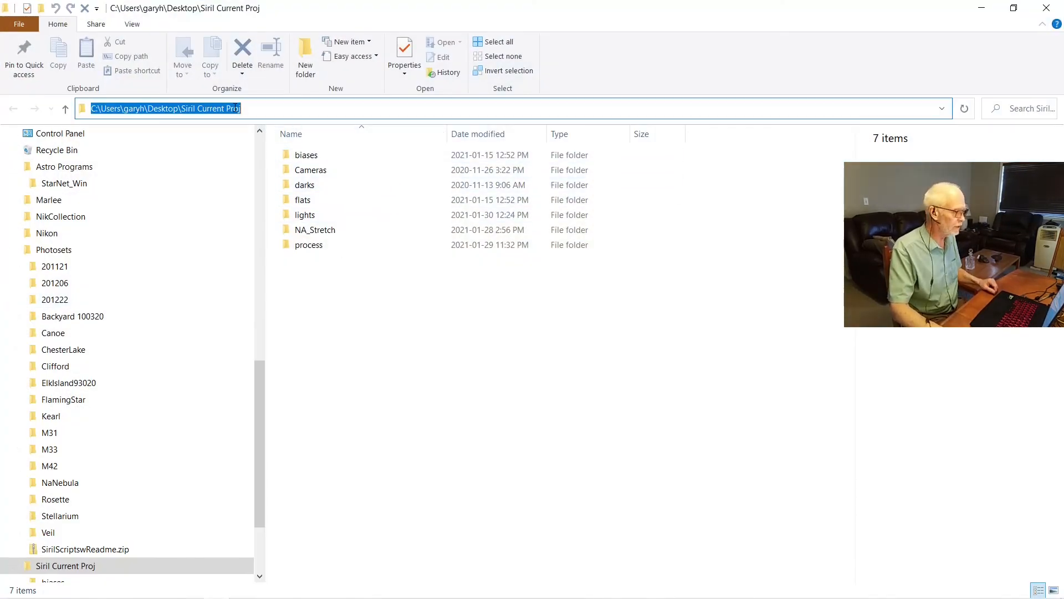
pyautogui.rightClick(284, 108)
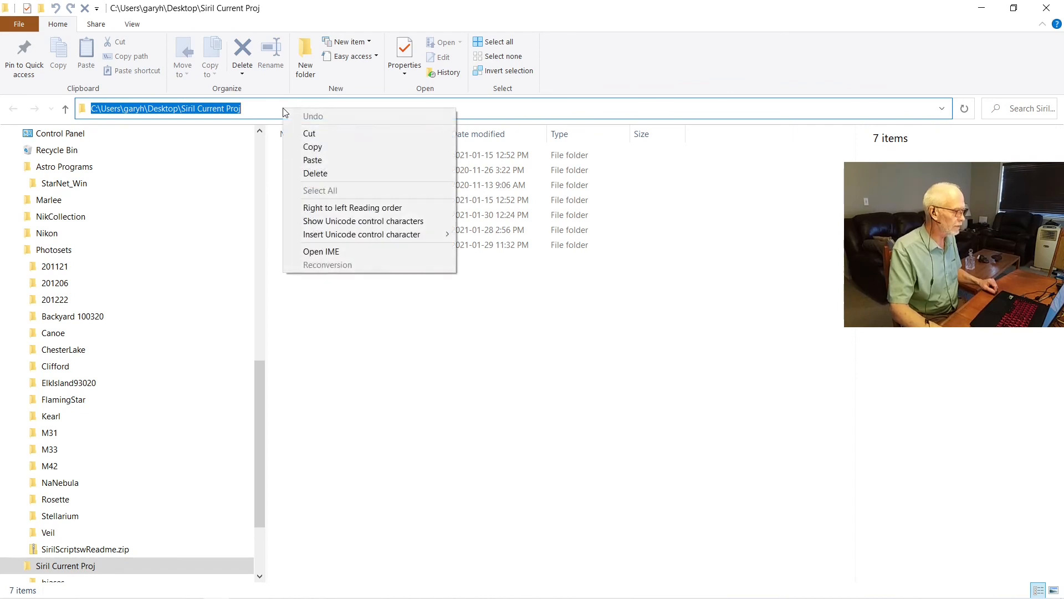
pyautogui.click(319, 167)
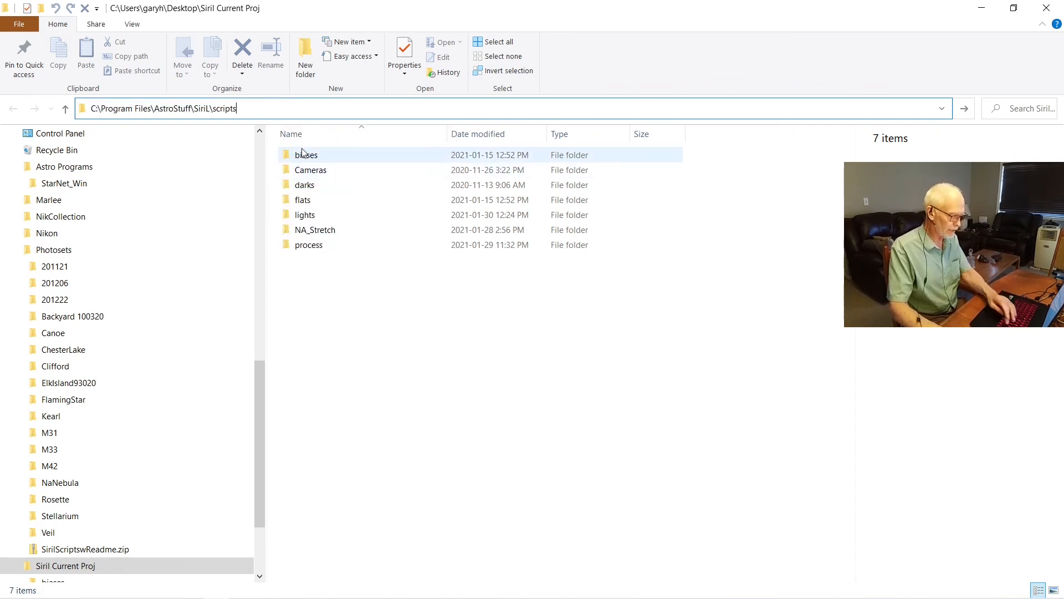
pyautogui.press('Return')
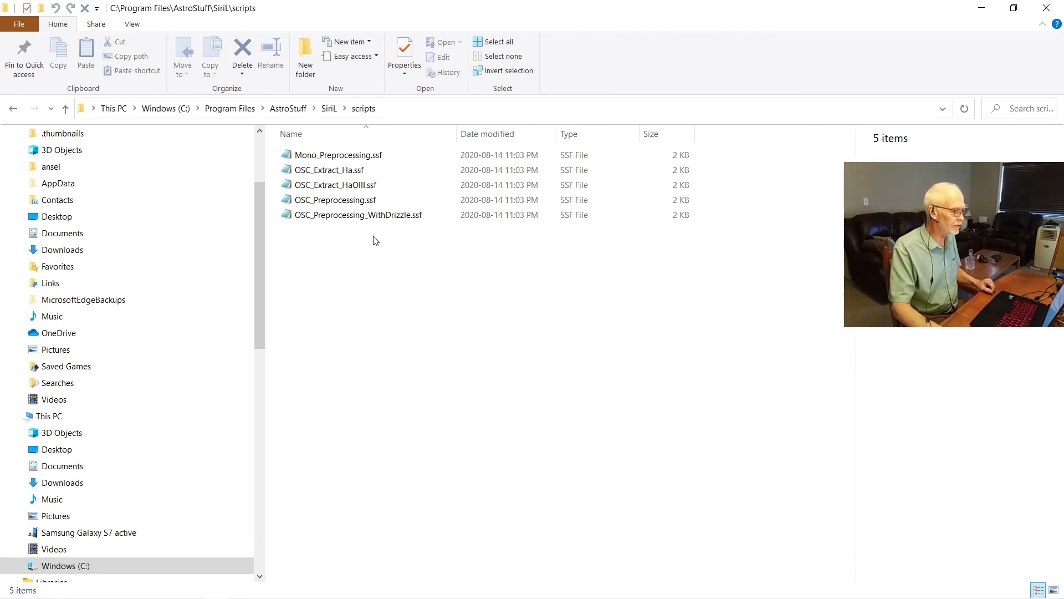
# - Switch back to Siril, copy the AppData\Local\siril\scripts directory path from the Scripts preferences, and close the preferences
pyautogui.moveTo(197, 592)
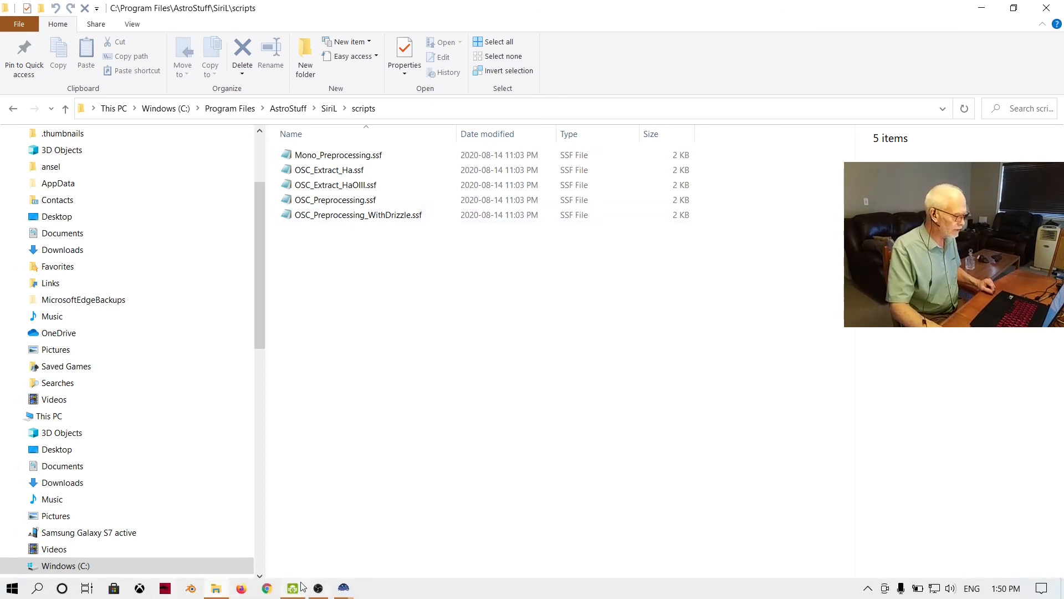
pyautogui.moveTo(343, 591)
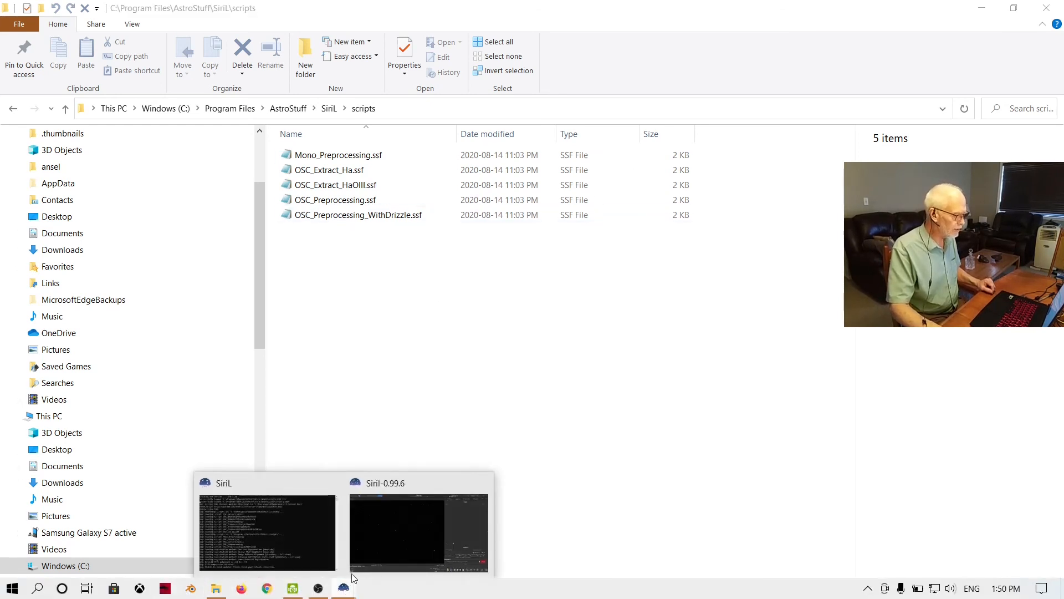
pyautogui.click(407, 482)
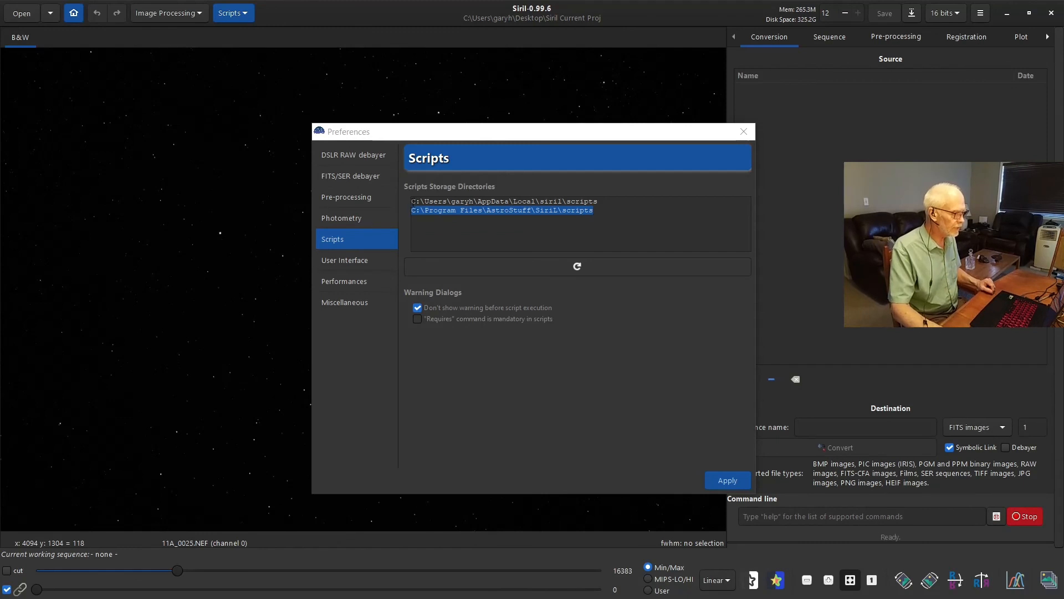
pyautogui.moveTo(411, 202); pyautogui.dragTo(646, 204)
pyautogui.hotkey('ctrl', 'c')
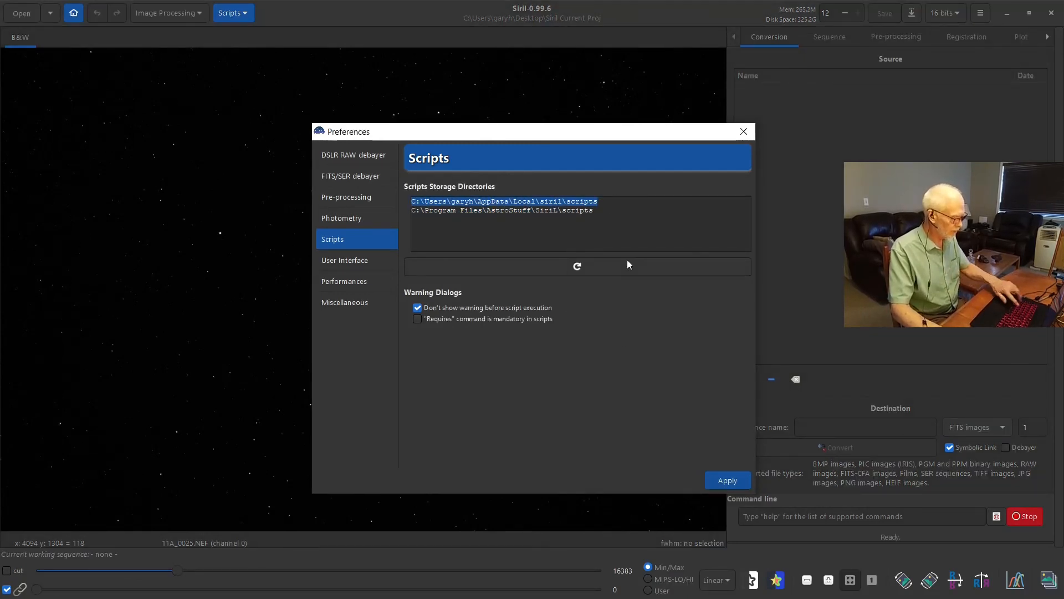
pyautogui.click(744, 132)
# - Minimize Siril and go to the copied AppData\Local\siril\scripts path in File Explorer
pyautogui.click(1007, 13)
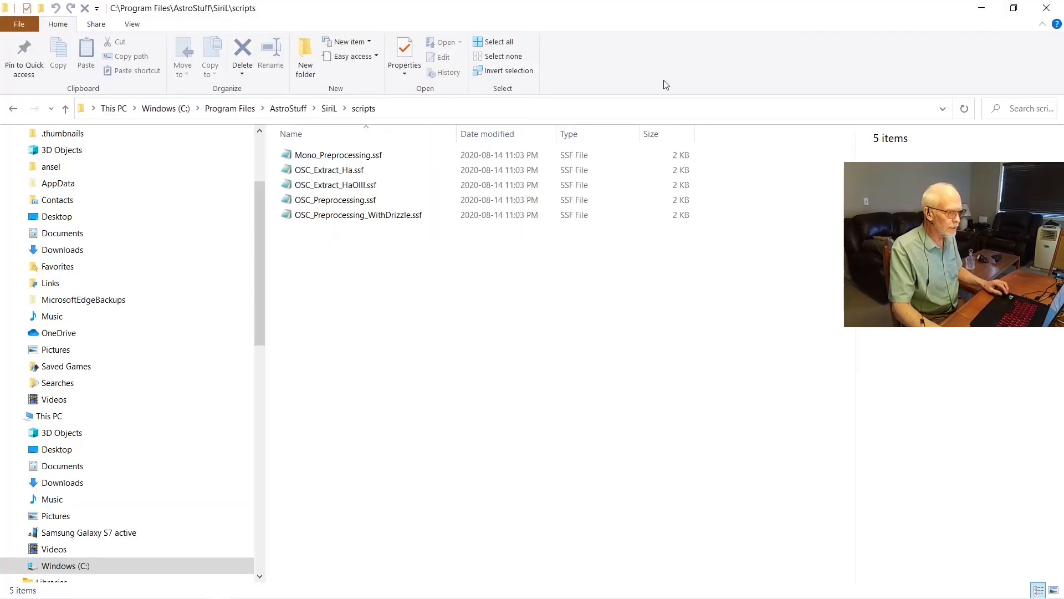
pyautogui.click(388, 107)
pyautogui.rightClick(389, 106)
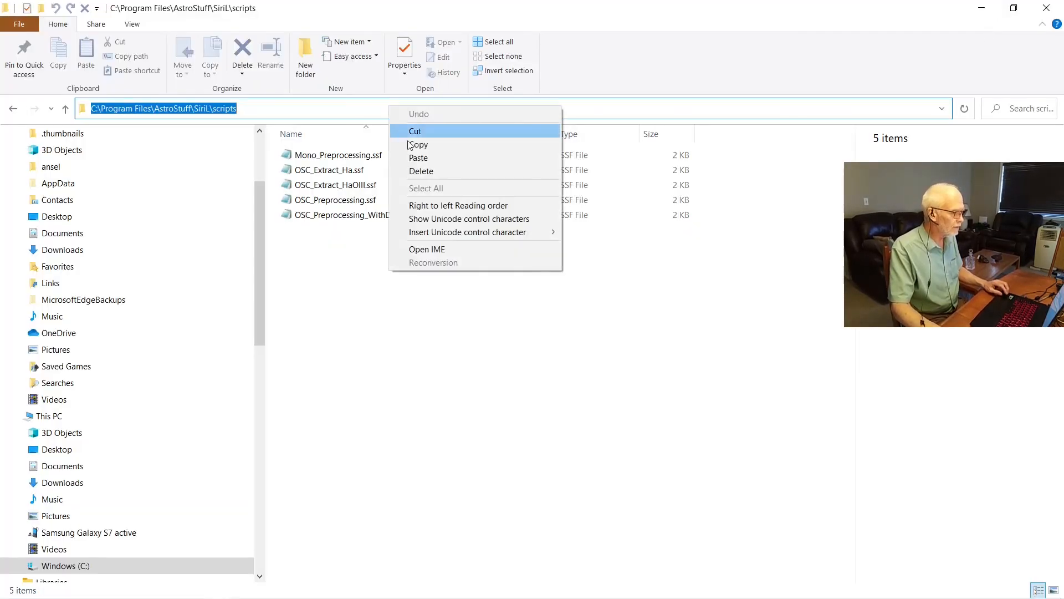
pyautogui.click(433, 157)
pyautogui.press('Return')
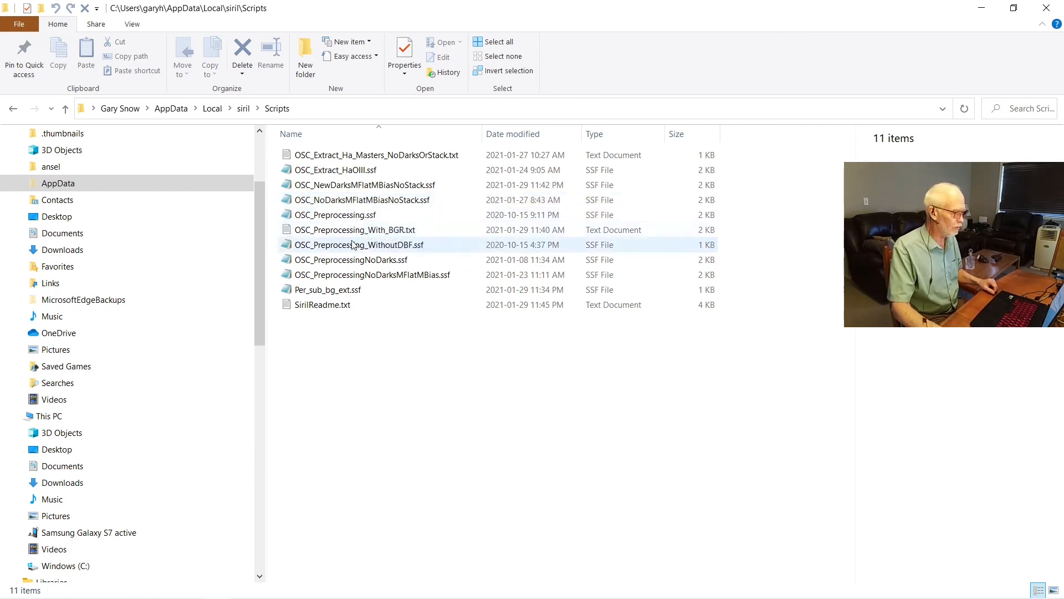
# - Open the script OSC_NewDarksMFlatMBiasNoStack.ssf in Notepad, read through its commands, and close it
pyautogui.doubleClick(346, 187)
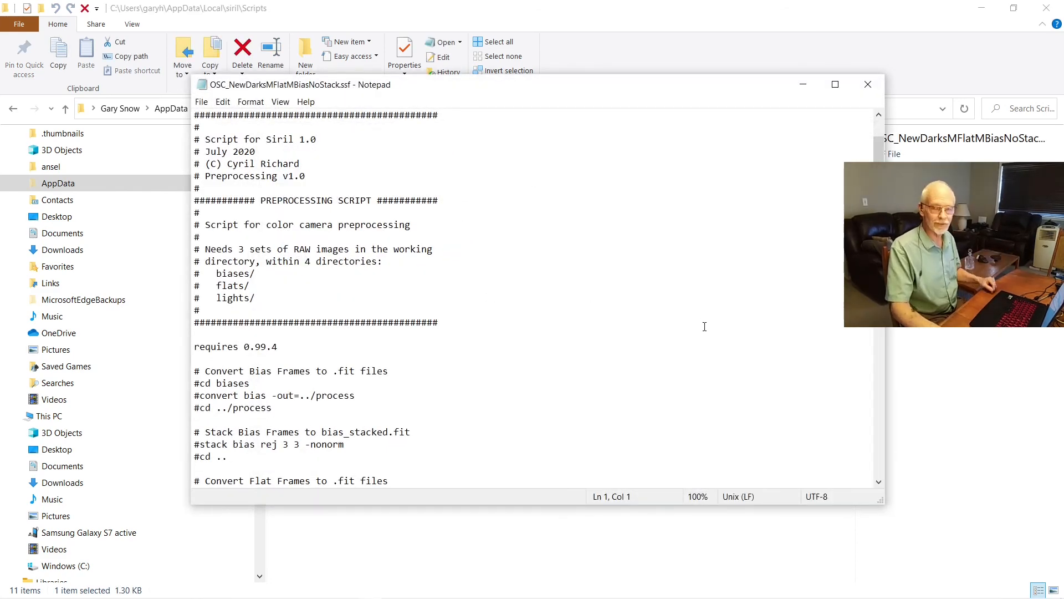
pyautogui.scroll(-7, 701, 326)
pyautogui.scroll(2, 704, 321)
pyautogui.scroll(-7, 700, 316)
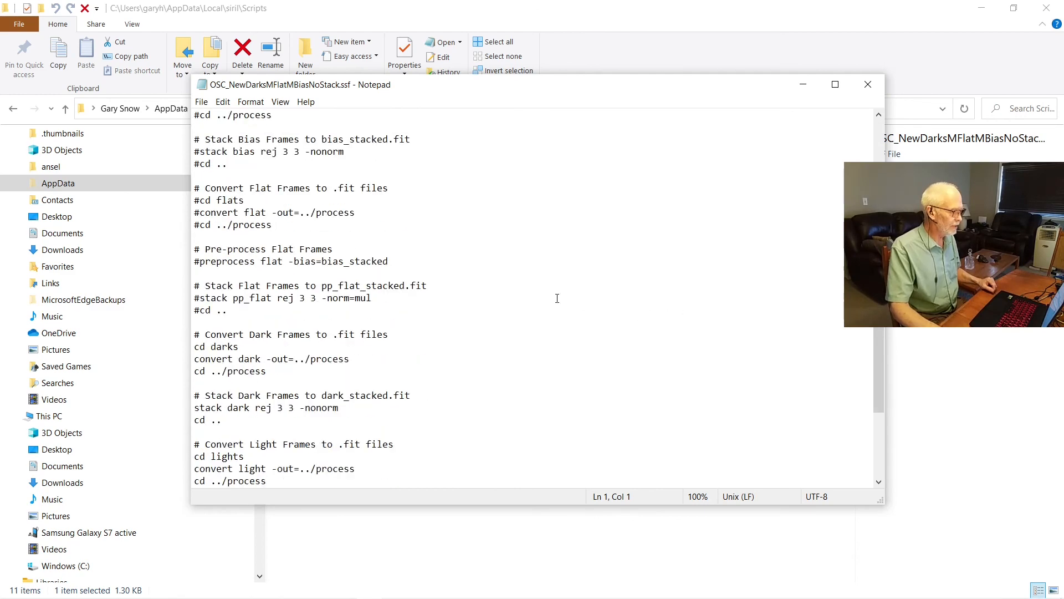
pyautogui.scroll(11, 577, 288)
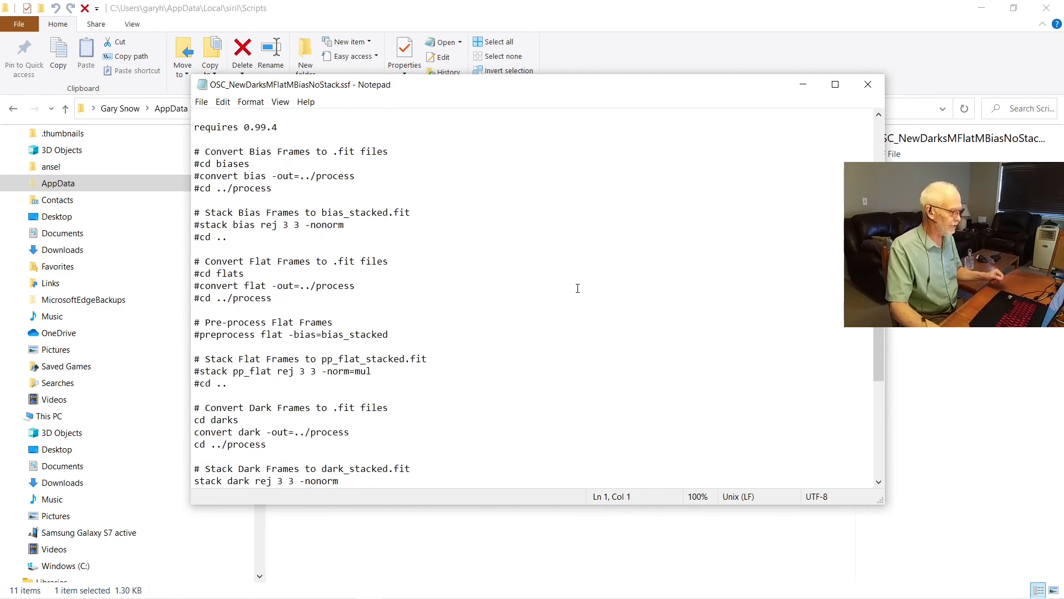
pyautogui.click(872, 87)
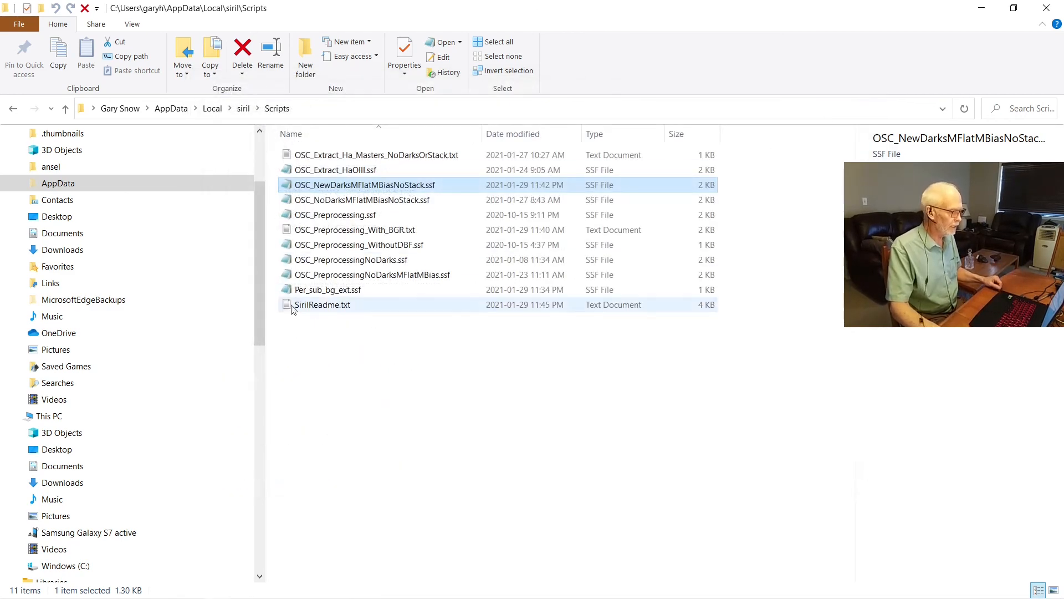
# - Open the script OSC_PreprocessingNoDarksMFlatMBias.ssf in Notepad and read through its commands to the end
pyautogui.doubleClick(342, 276)
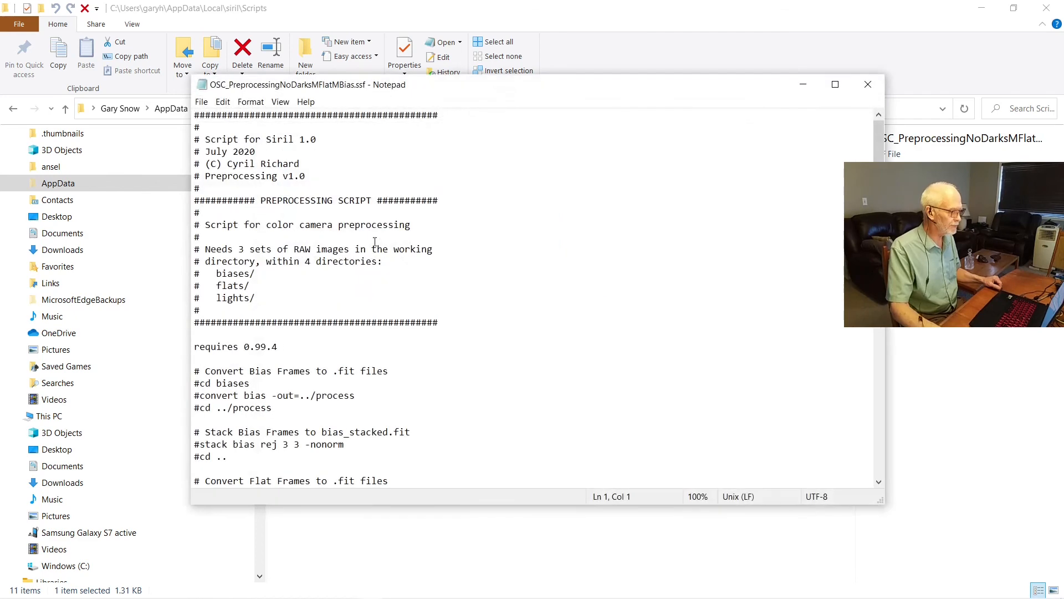
pyautogui.scroll(-7, 377, 246)
pyautogui.scroll(-2, 377, 247)
pyautogui.scroll(3, 218, 202)
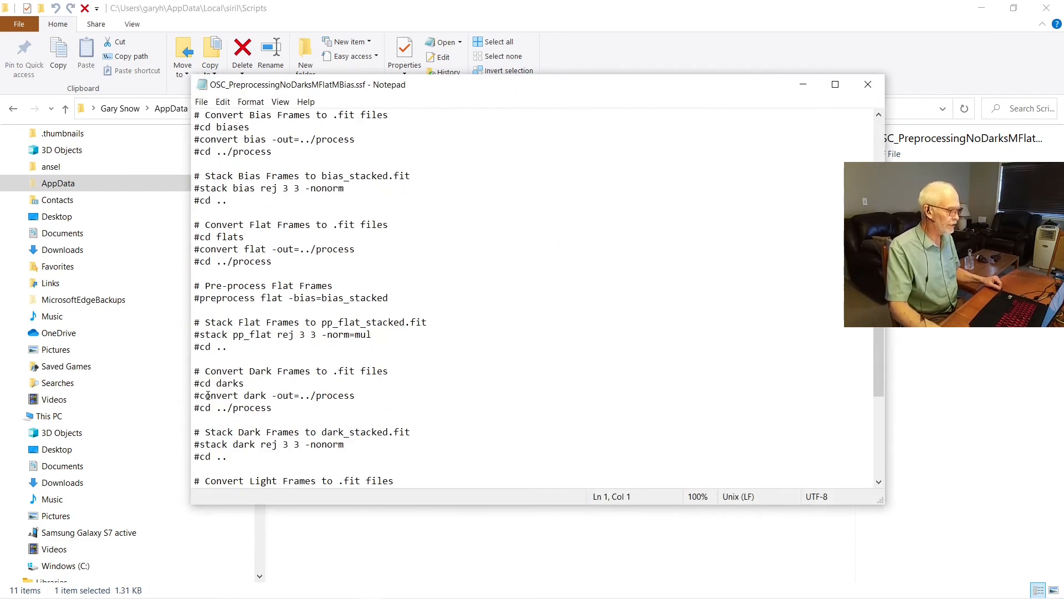
pyautogui.scroll(-5, 510, 227)
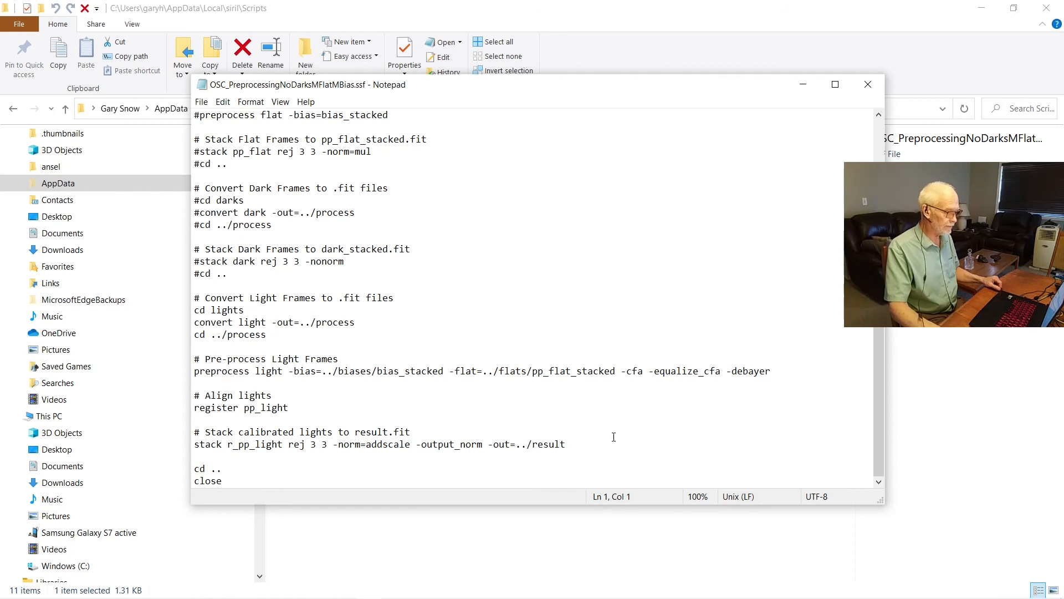
# - Try commenting out the "stack r_pp_light" command with # and saving the script under its existing .ssf name enclosed in quotation marks
pyautogui.click(194, 447)
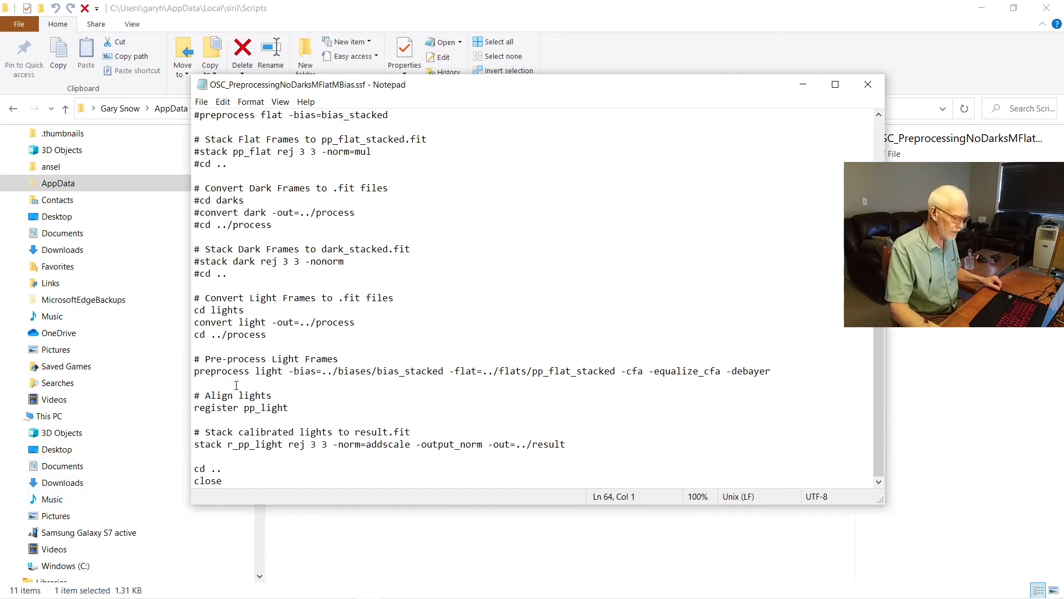
pyautogui.write('#')
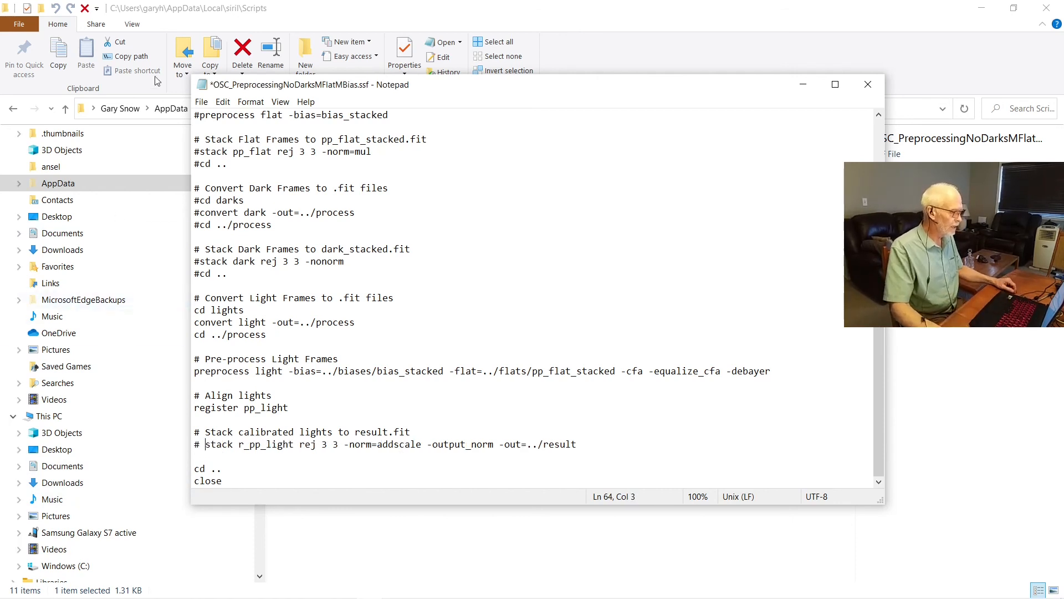
pyautogui.click(201, 101)
pyautogui.click(299, 170)
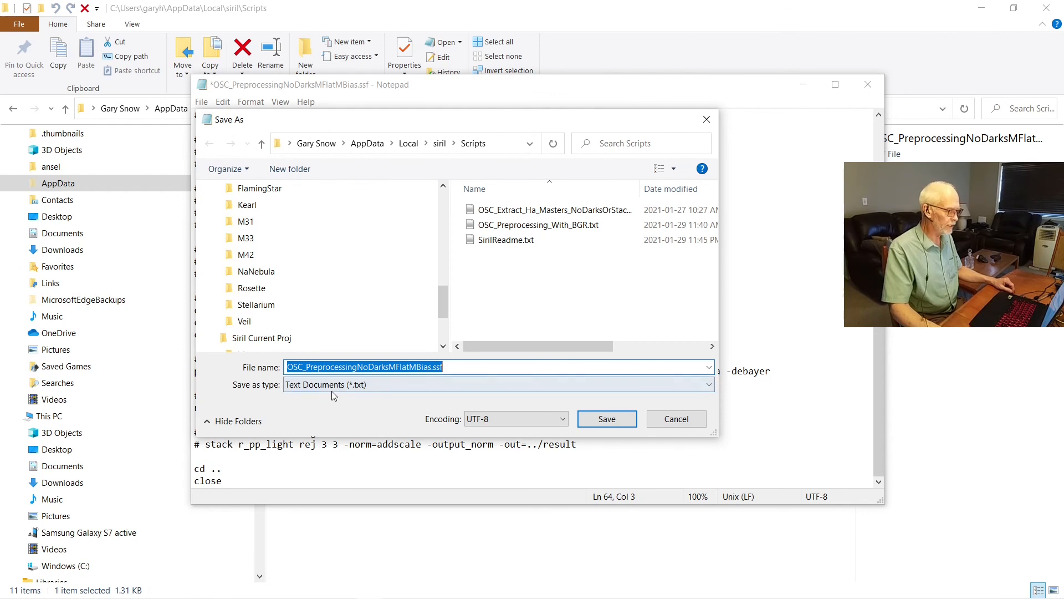
pyautogui.click(451, 367)
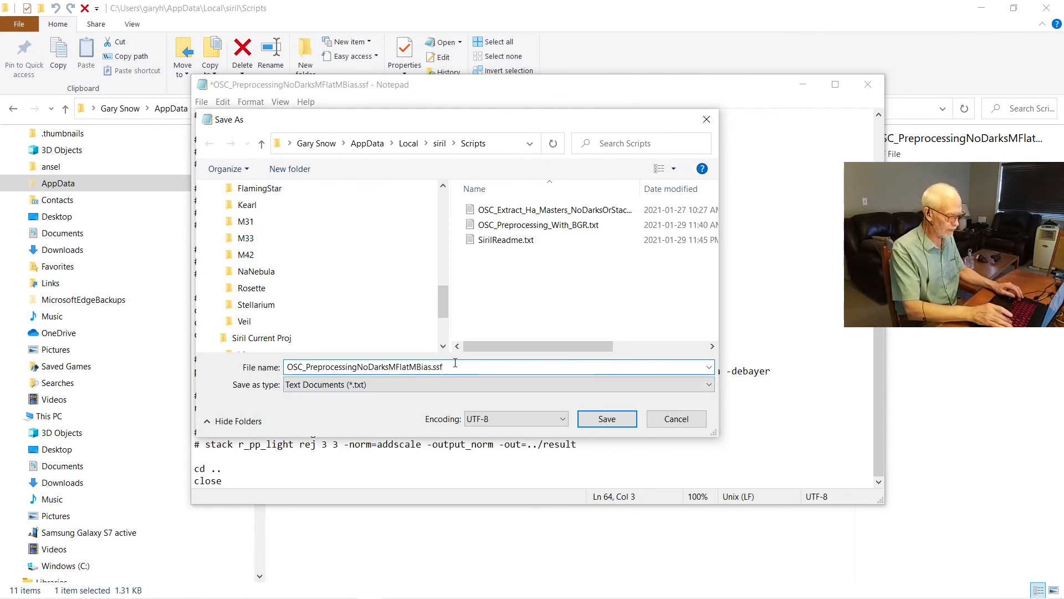
pyautogui.write('"')
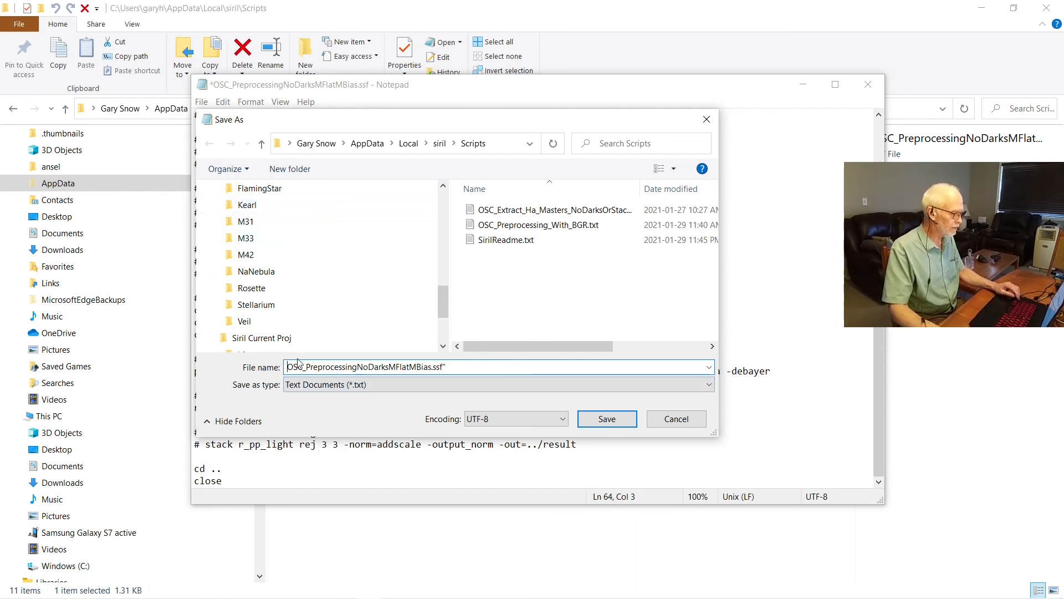
pyautogui.write('"')
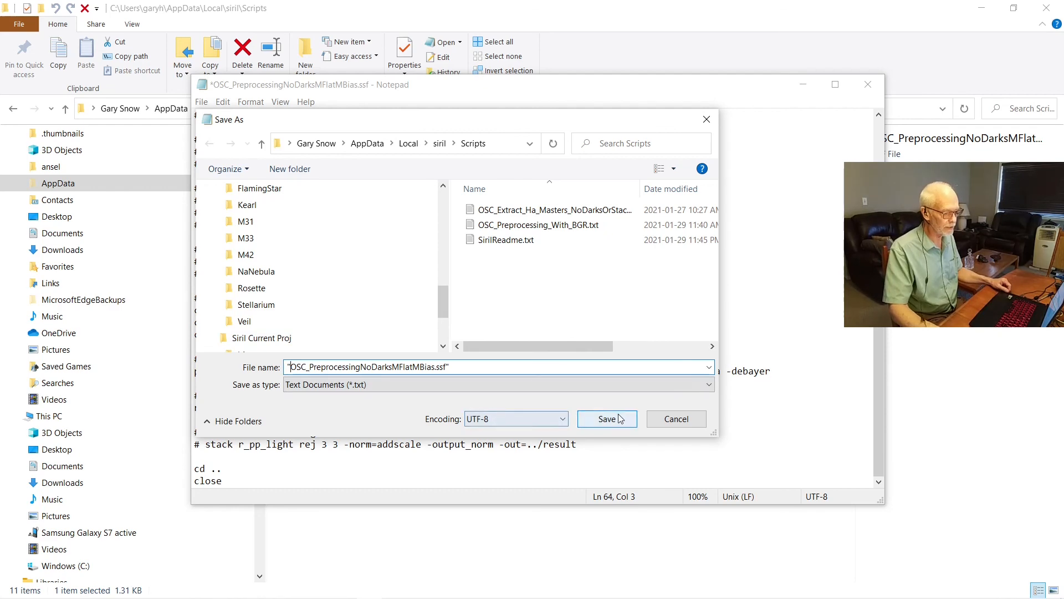
pyautogui.click(675, 420)
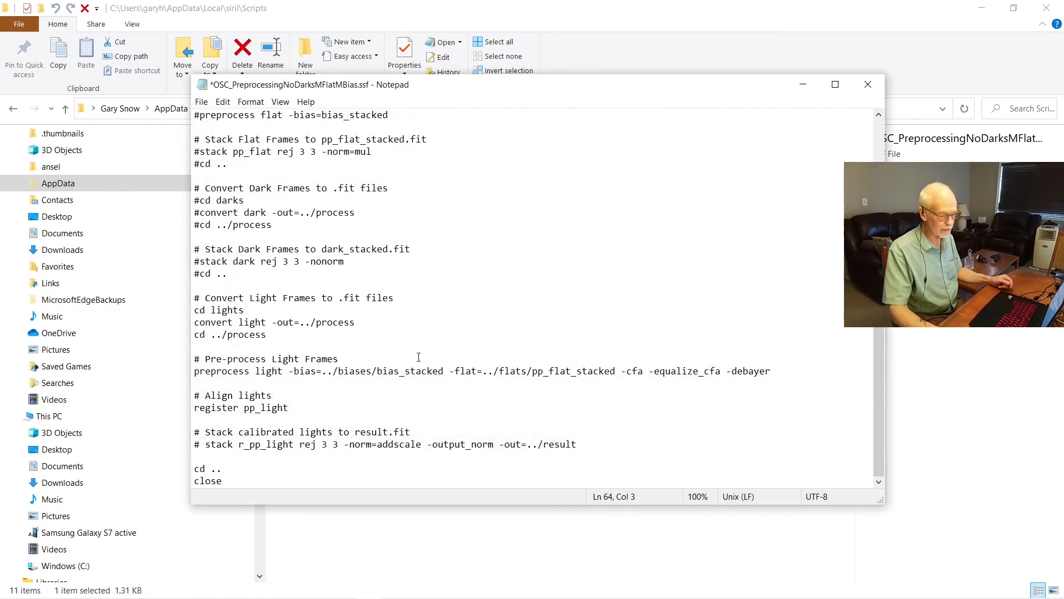
# - Close the edited OSC_PreprocessingNoDarksMFlatMBias.ssf script without saving the changes
pyautogui.scroll(8, 366, 289)
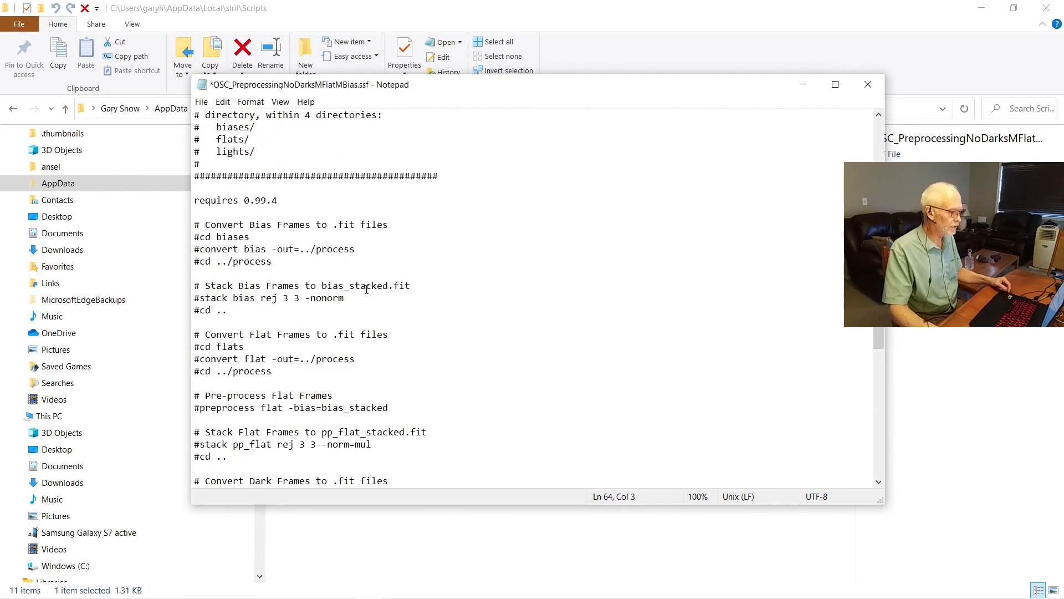
pyautogui.click(868, 84)
pyautogui.click(545, 317)
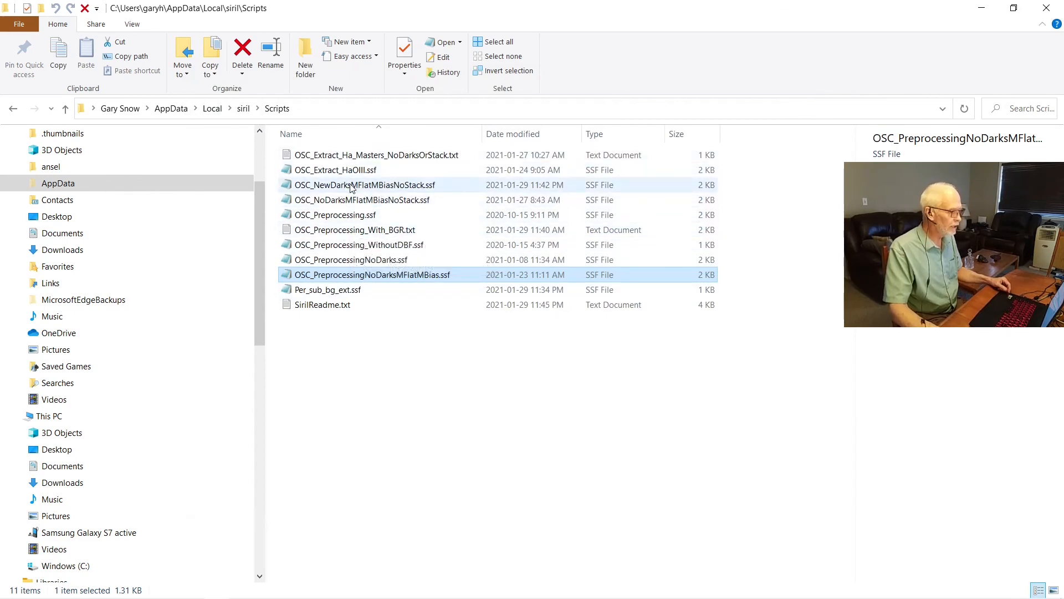
# - Open the script OSC_NoDarksMFlatMBiasNoStack.ssf in Notepad, read through to its stacking command, and close it
pyautogui.doubleClick(357, 201)
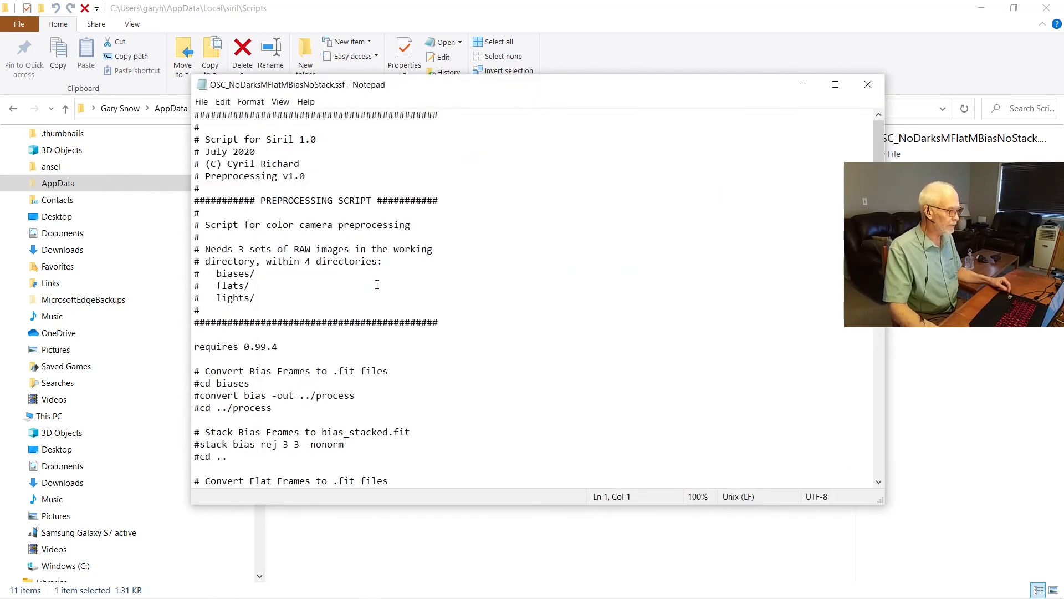
pyautogui.scroll(-9, 383, 310)
pyautogui.scroll(-3, 386, 333)
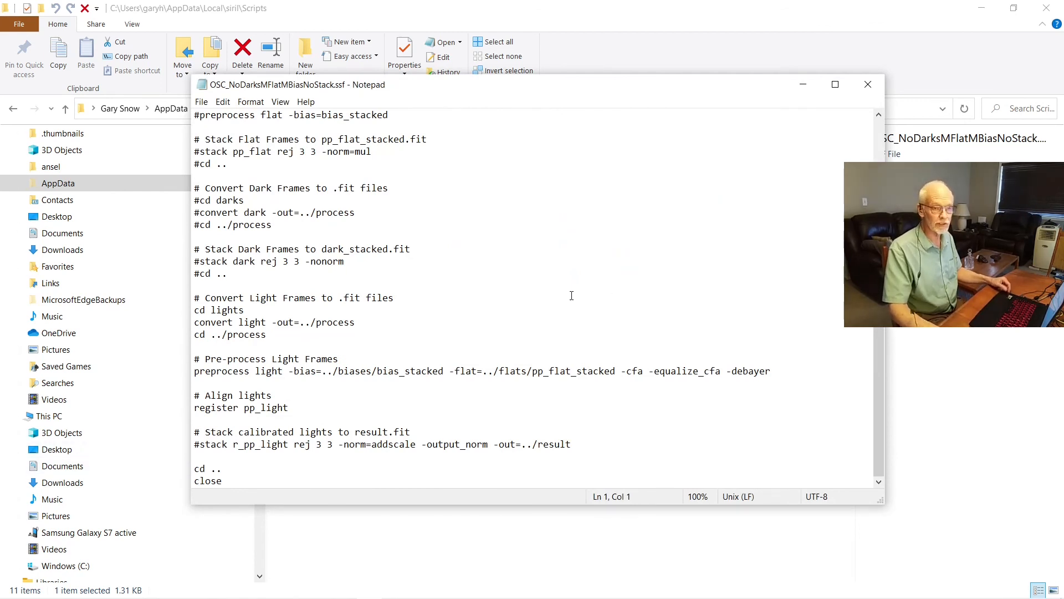
pyautogui.click(867, 86)
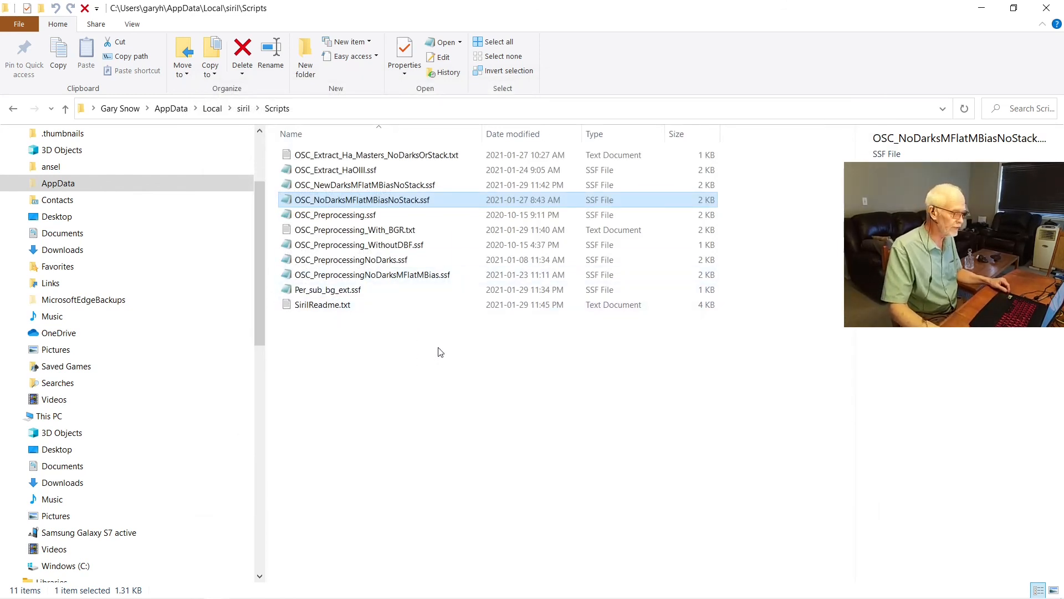
# - Close the Scripts folder in File Explorer and launch Siril from the desktop in a maximized window
pyautogui.click(1047, 8)
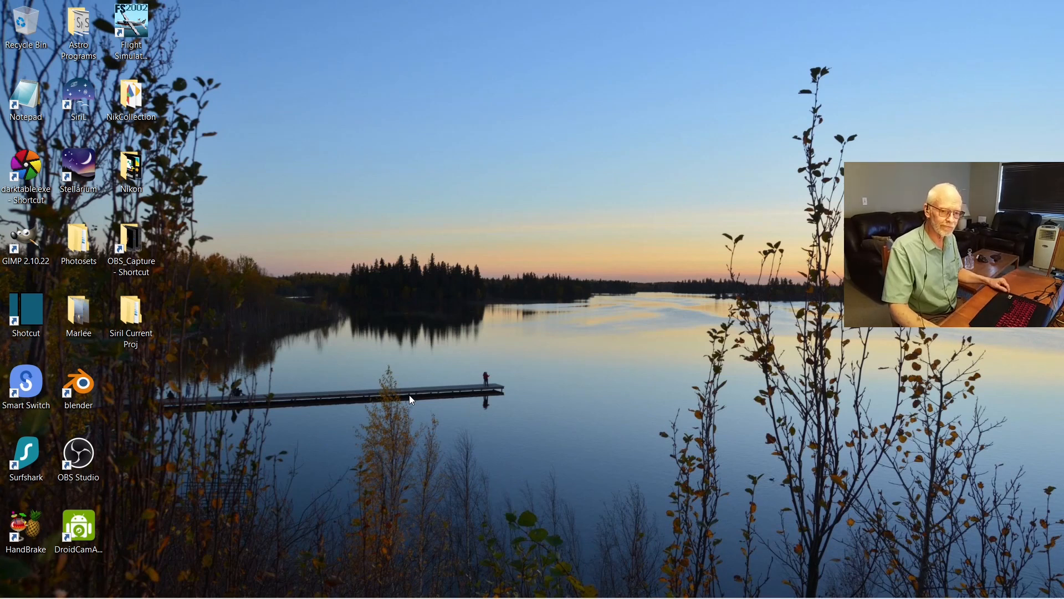
pyautogui.doubleClick(76, 118)
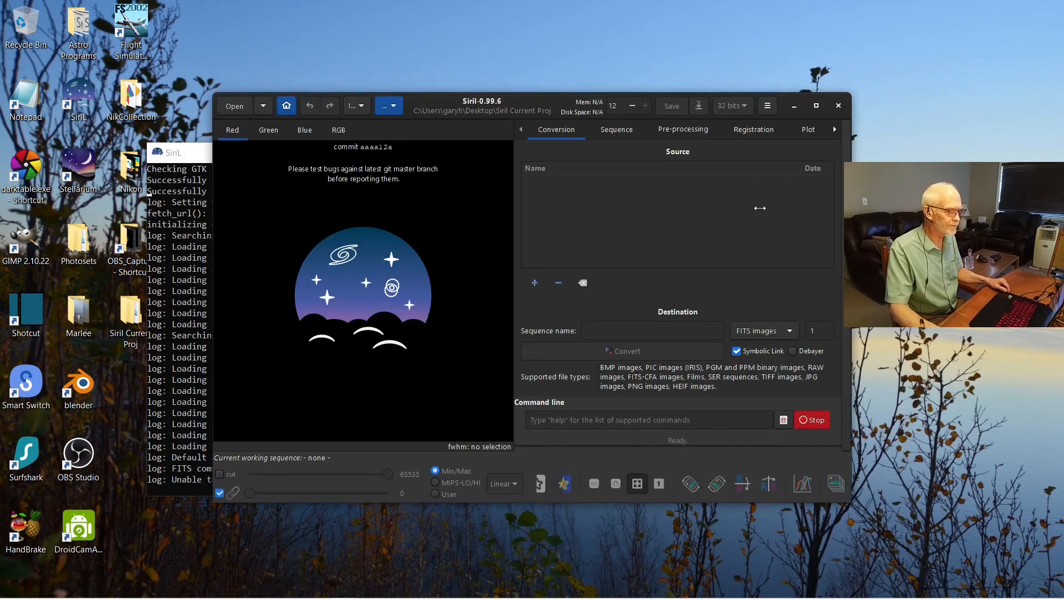
pyautogui.click(816, 105)
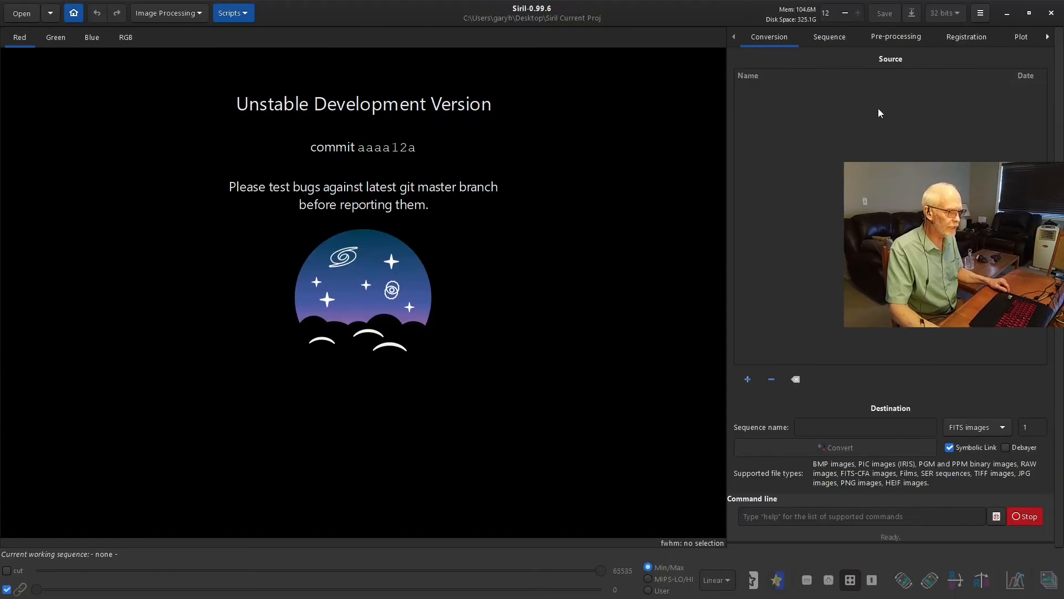
pyautogui.moveTo(996, 5); pyautogui.dragTo(570, 108)
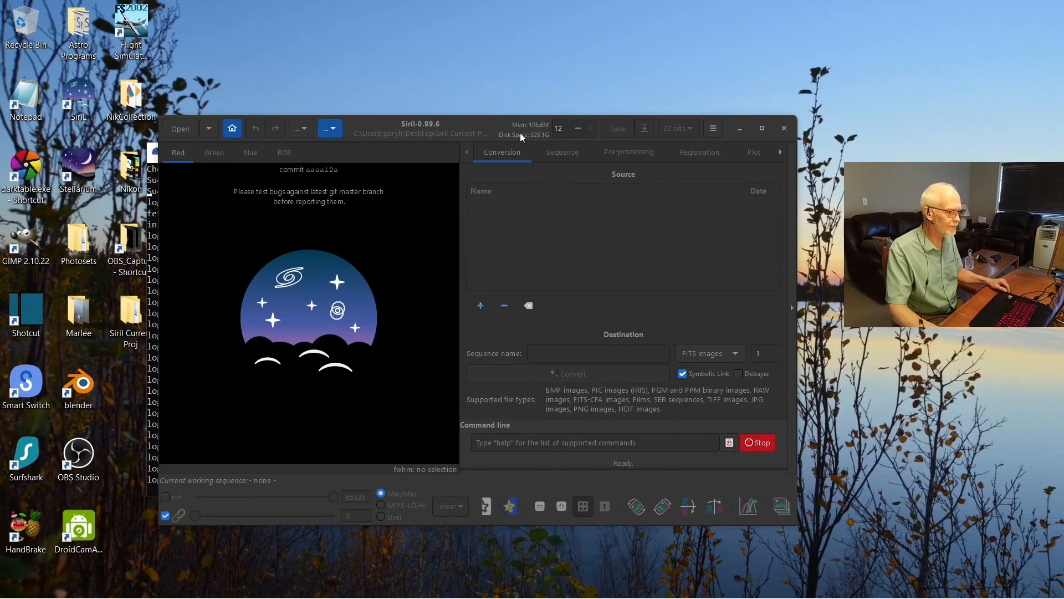
pyautogui.click(761, 128)
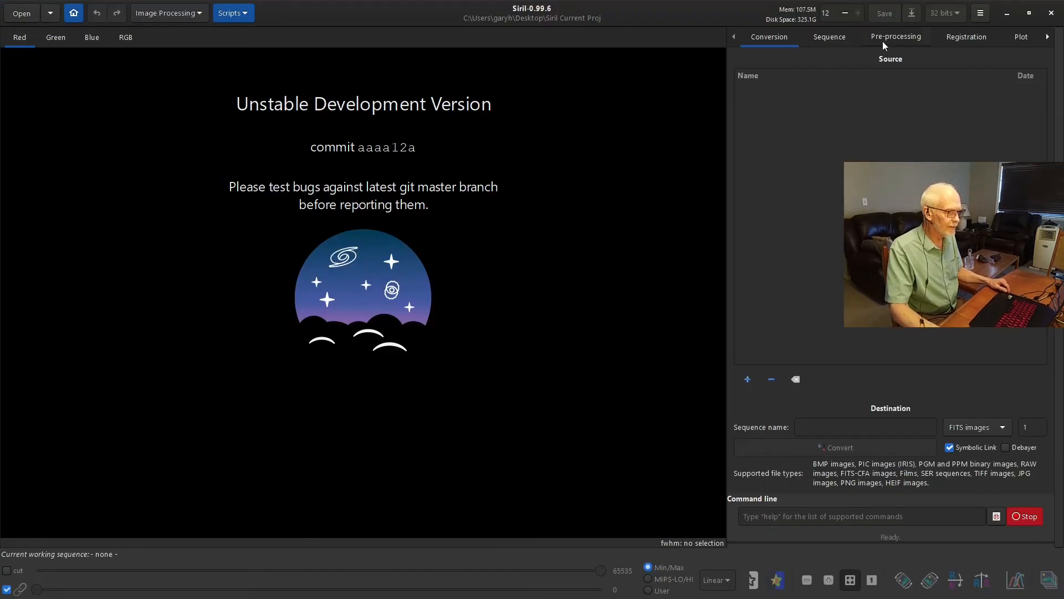
# - Locate the Get Scripts option among Siril's application options
pyautogui.click(980, 15)
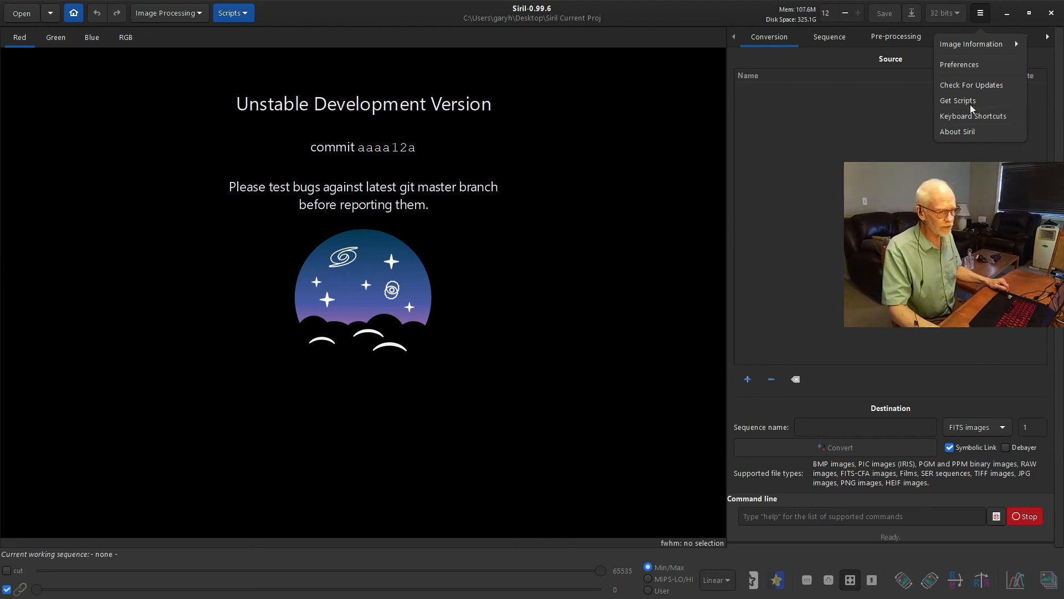
pyautogui.click(1051, 16)
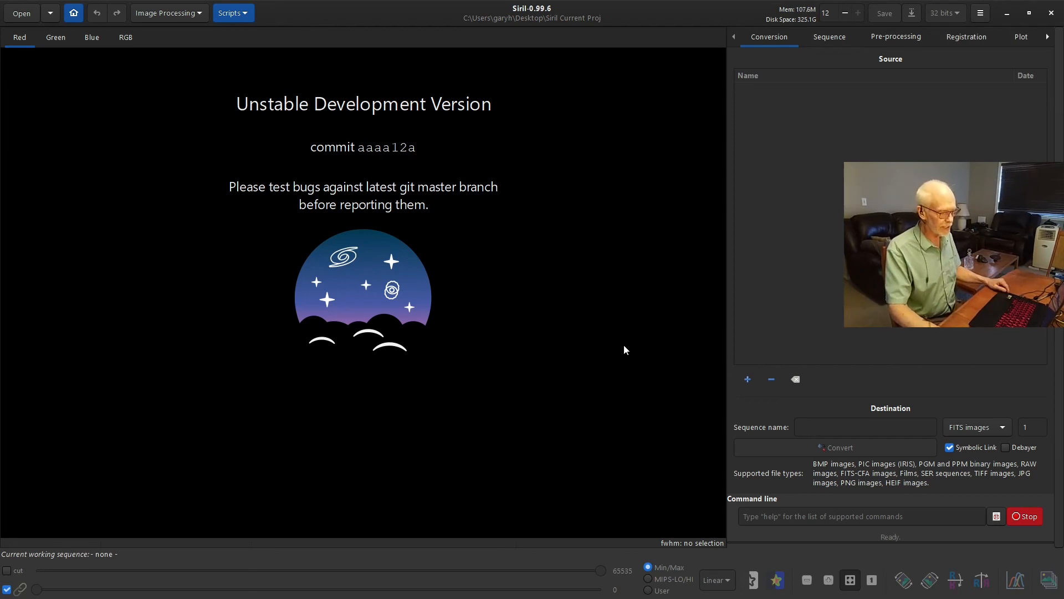
# - Open the stacked image Fwhm5.2RV8.fit from the NaNebula folder in Photosets on the desktop
pyautogui.click(22, 13)
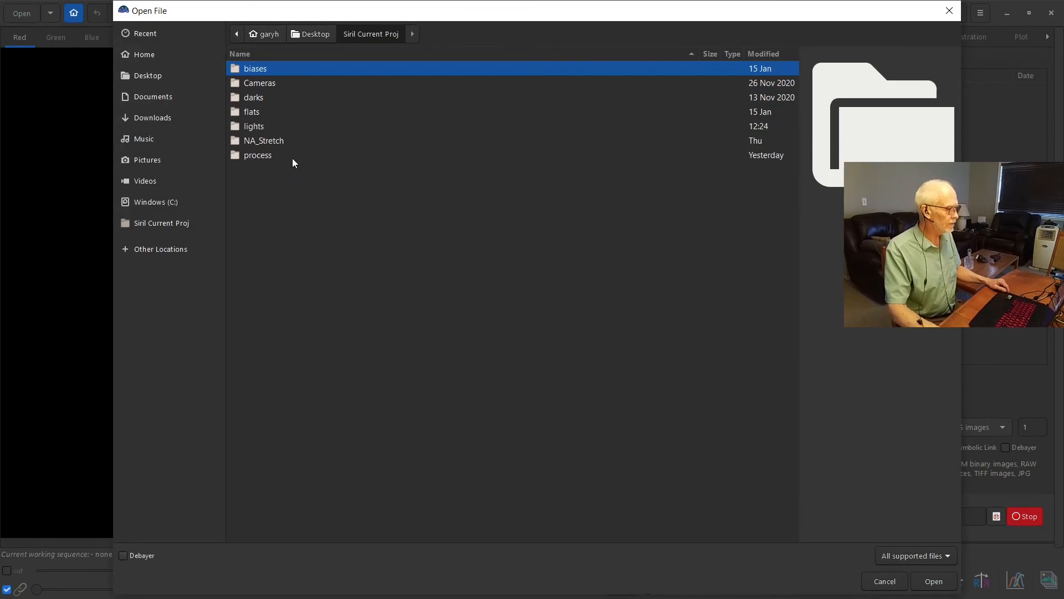
pyautogui.doubleClick(281, 141)
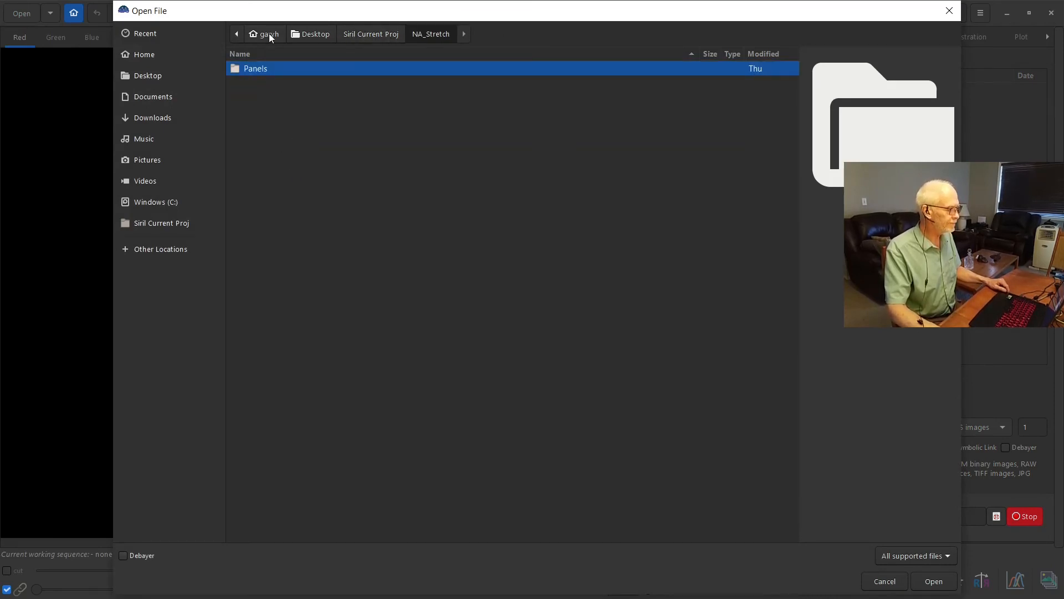
pyautogui.click(360, 34)
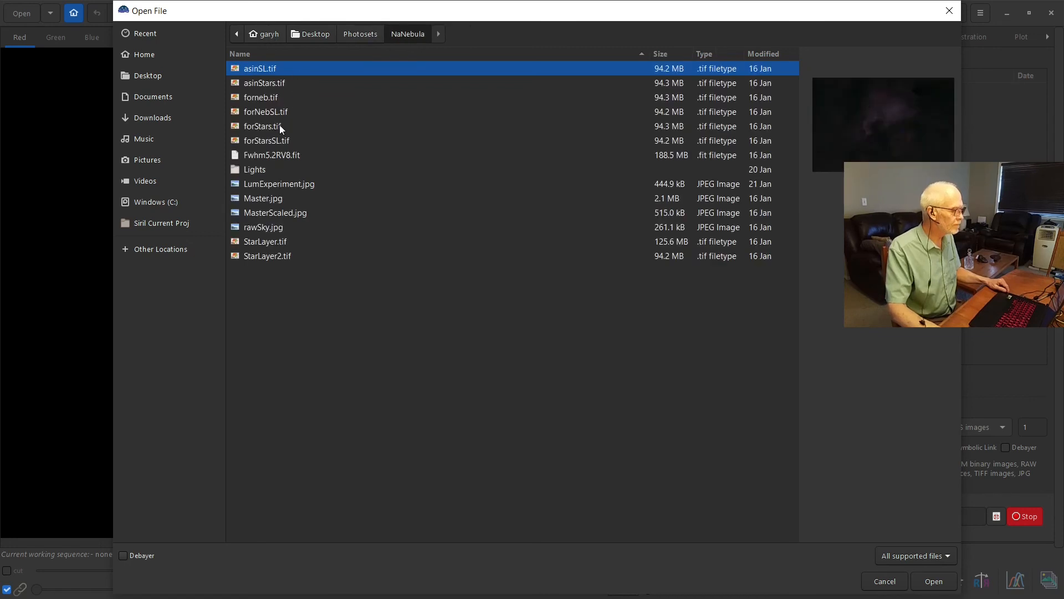
pyautogui.doubleClick(265, 155)
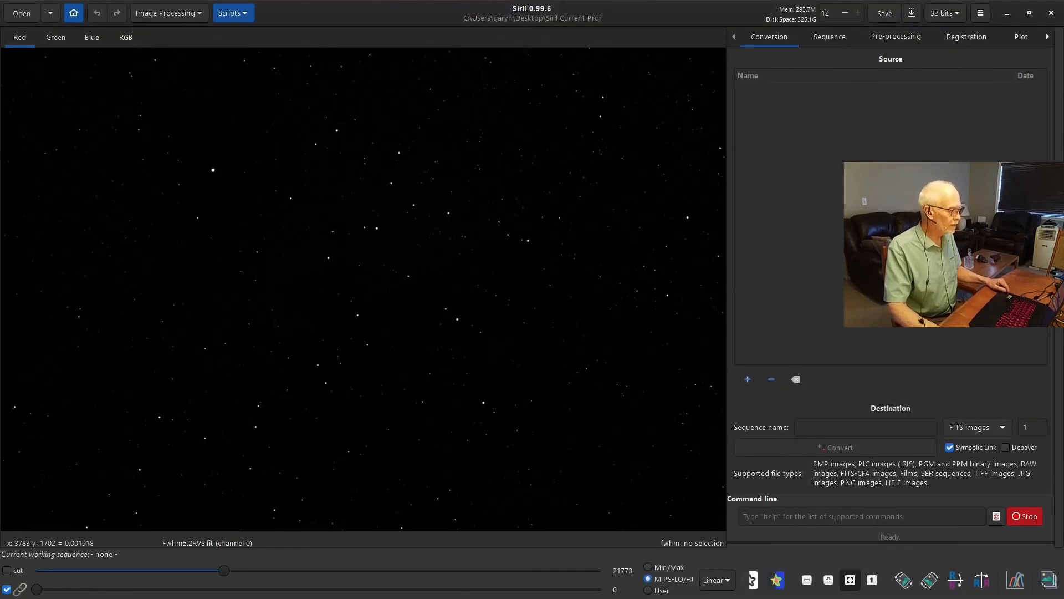
# - Set the image display mode to AutoStretch and show the nebula image in the RGB view
pyautogui.click(717, 582)
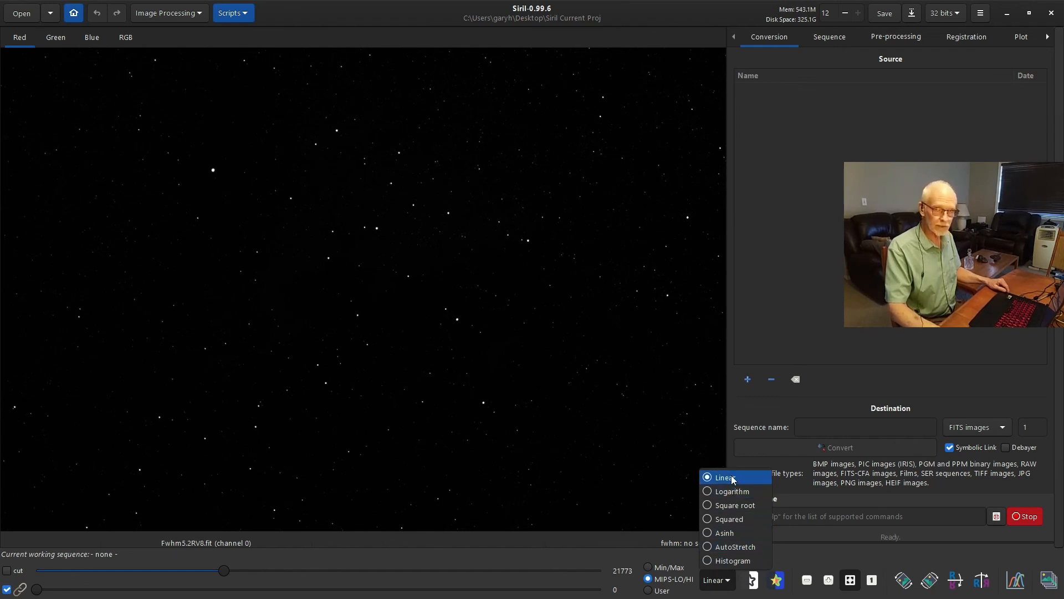
pyautogui.click(732, 546)
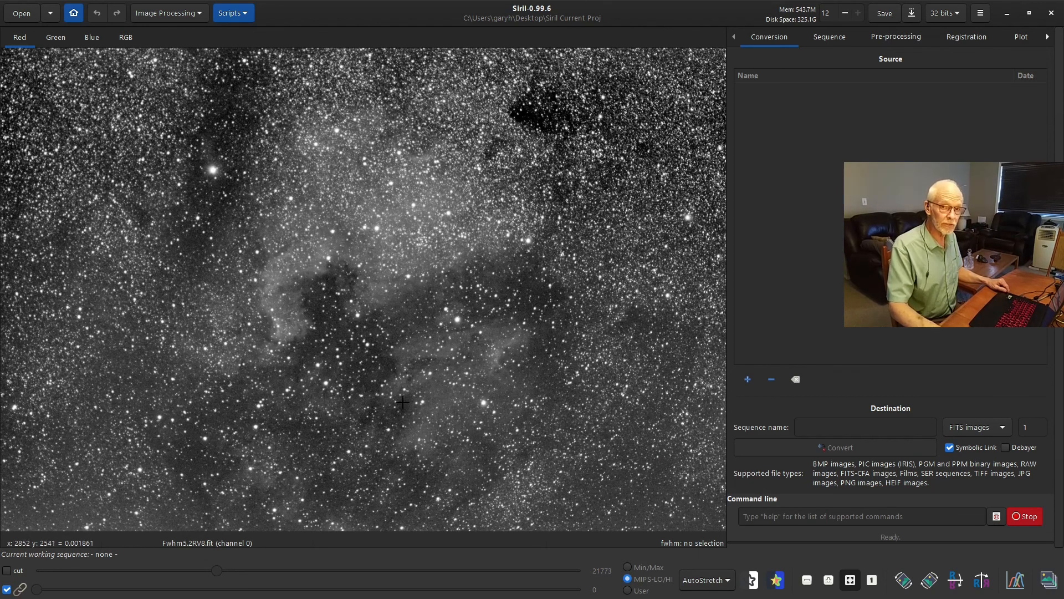
pyautogui.click(126, 35)
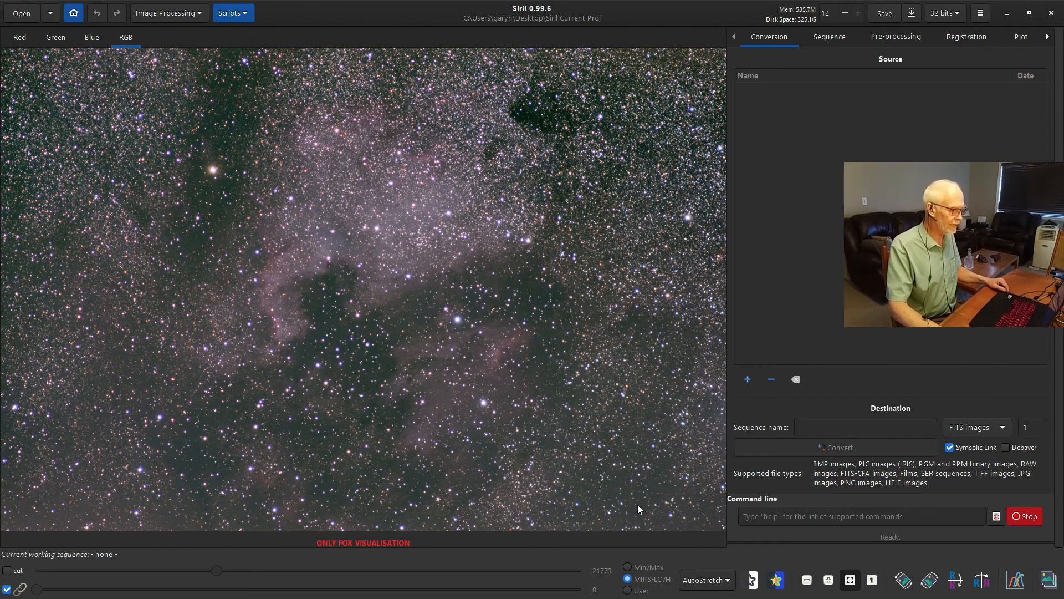
pyautogui.click(703, 580)
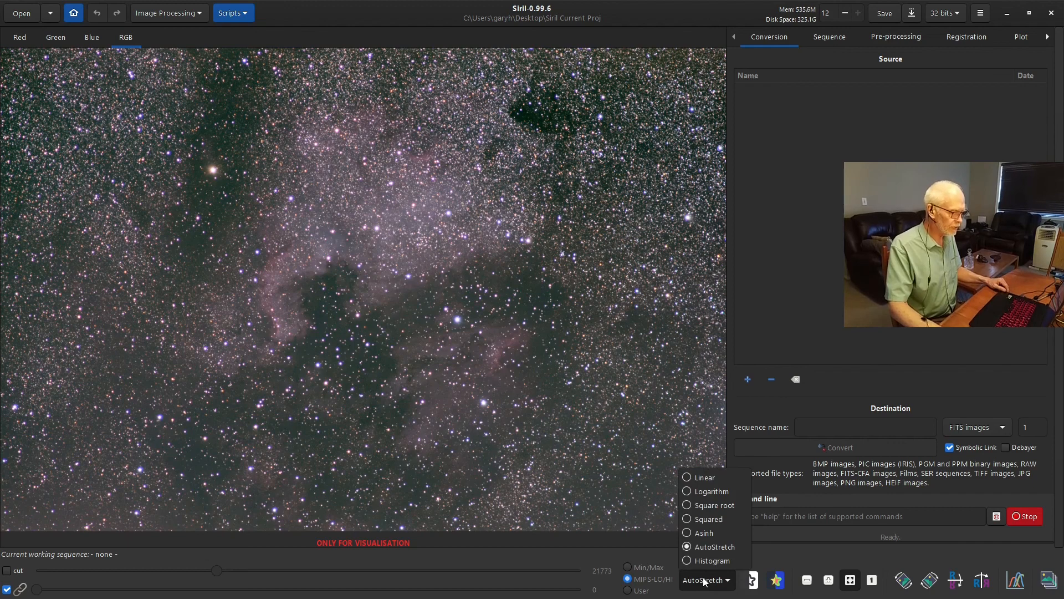
pyautogui.click(703, 580)
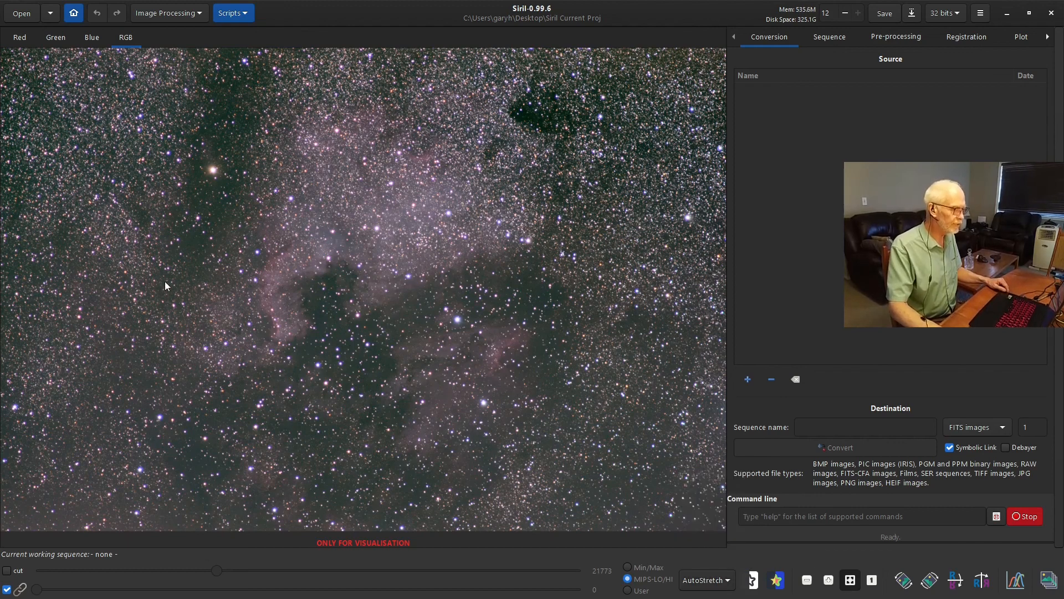
# - Start Background Extraction and generate a grid of background samples over the nebula image with 20 samples per line
pyautogui.click(174, 15)
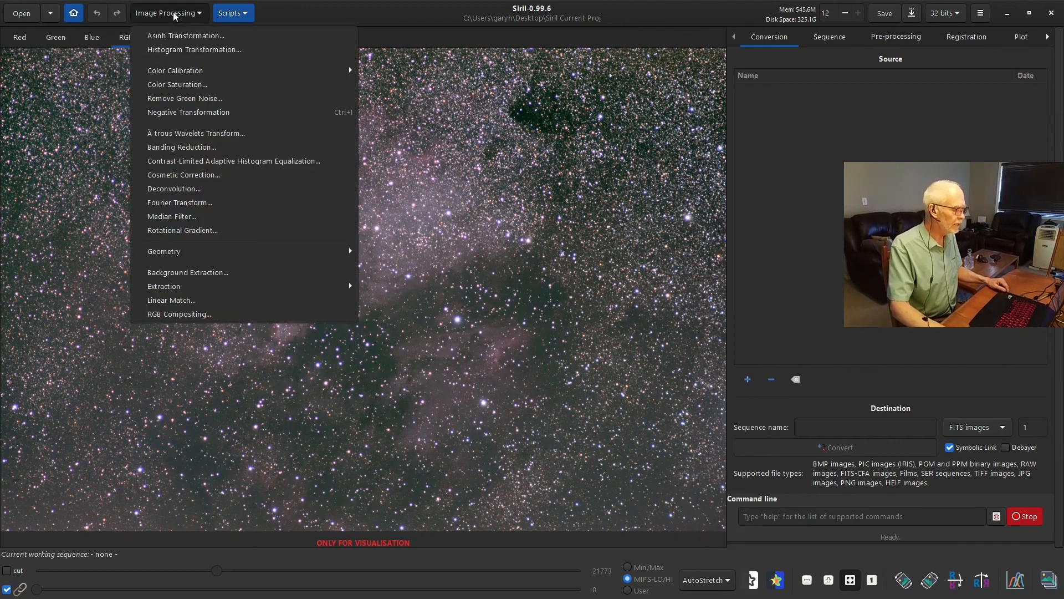
pyautogui.moveTo(195, 70)
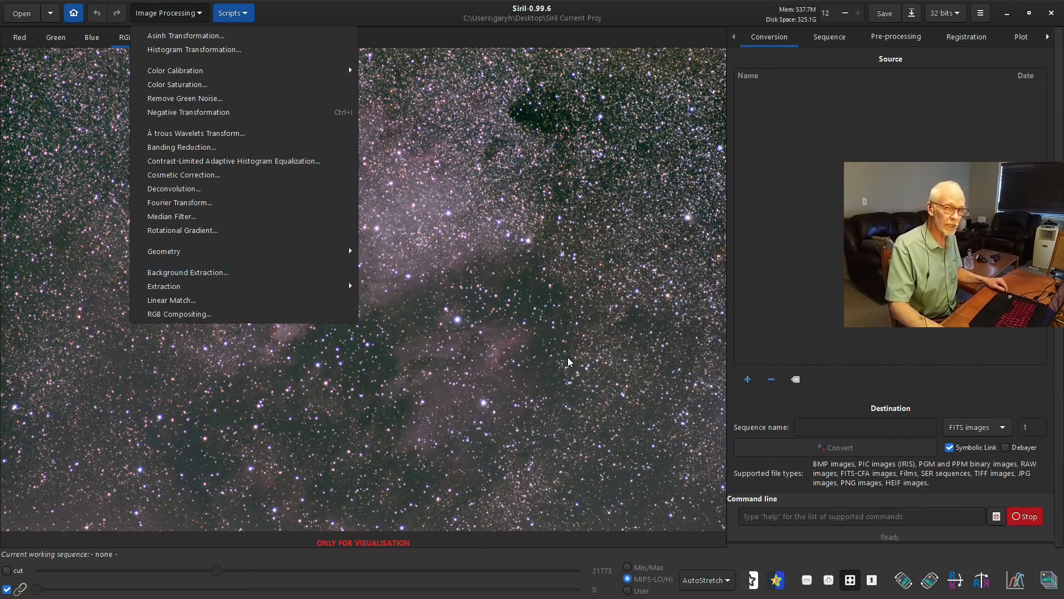
pyautogui.click(238, 273)
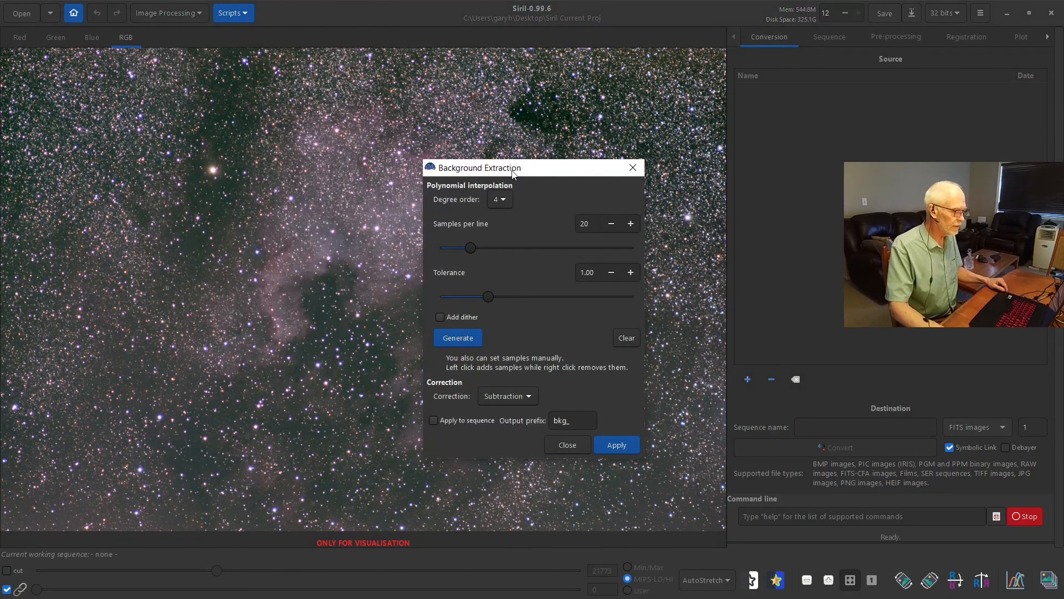
pyautogui.click(683, 209)
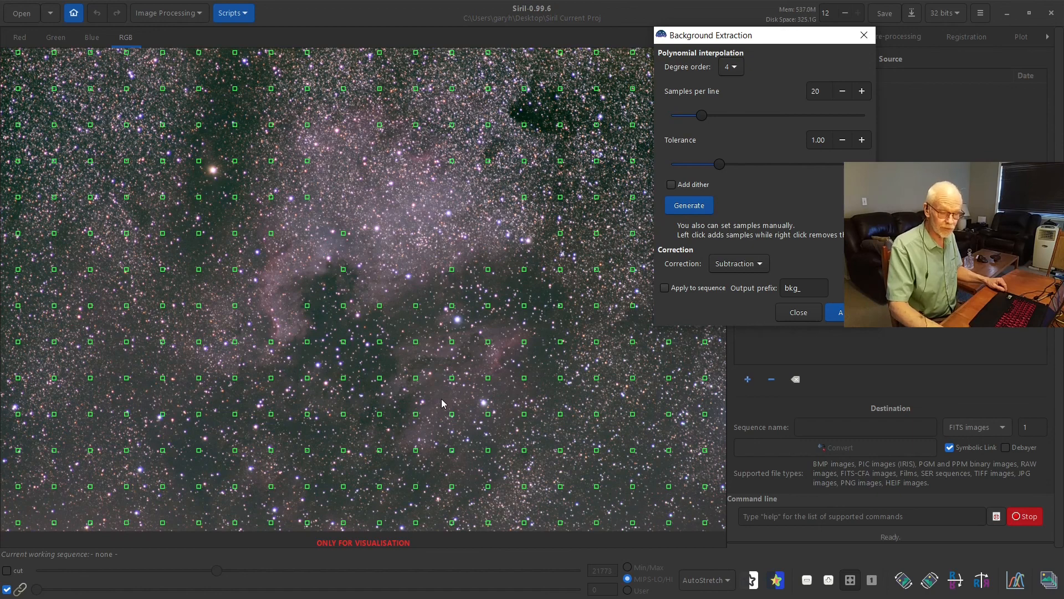
# - Close Background Extraction without applying it and look through the available image processing commands
pyautogui.click(798, 313)
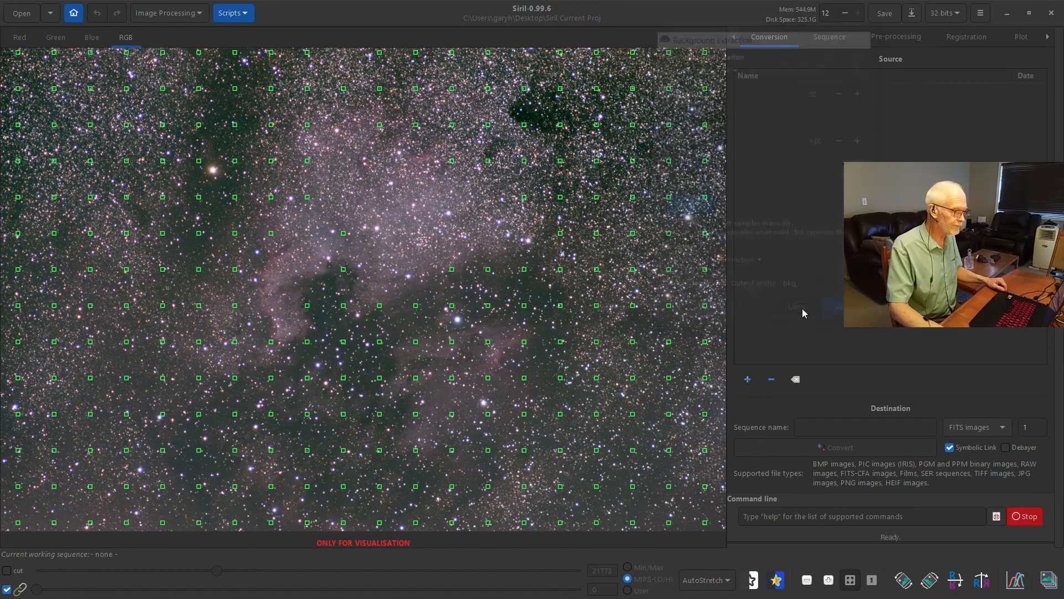
pyautogui.click(178, 14)
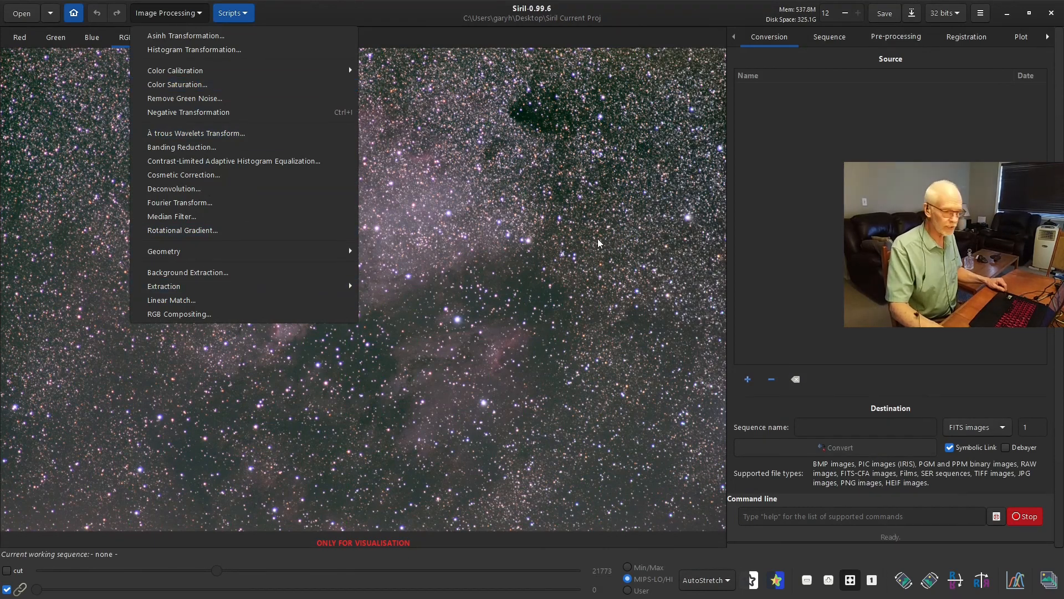
pyautogui.click(484, 250)
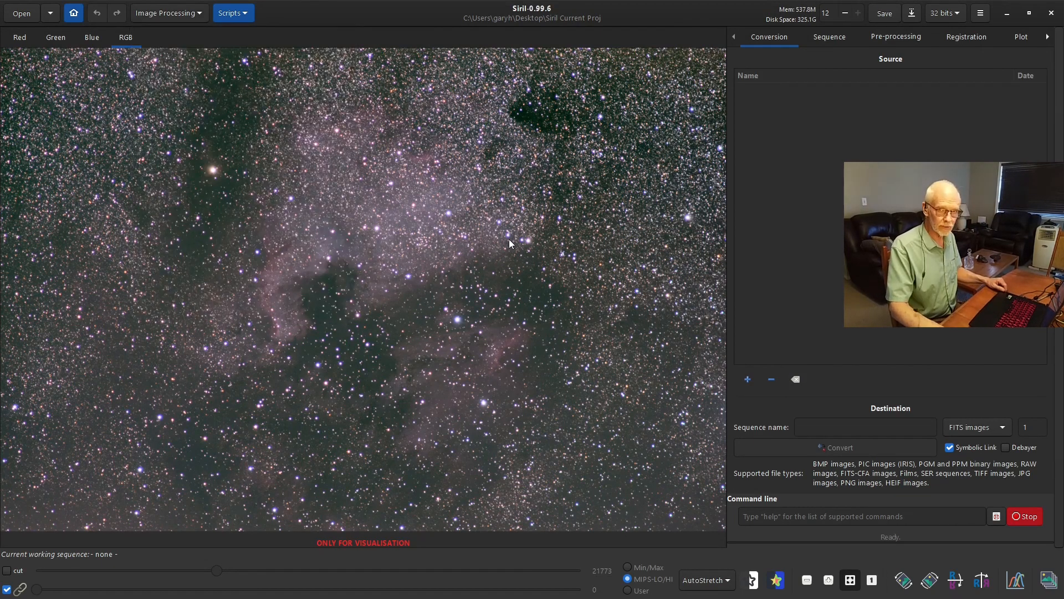
pyautogui.click(185, 14)
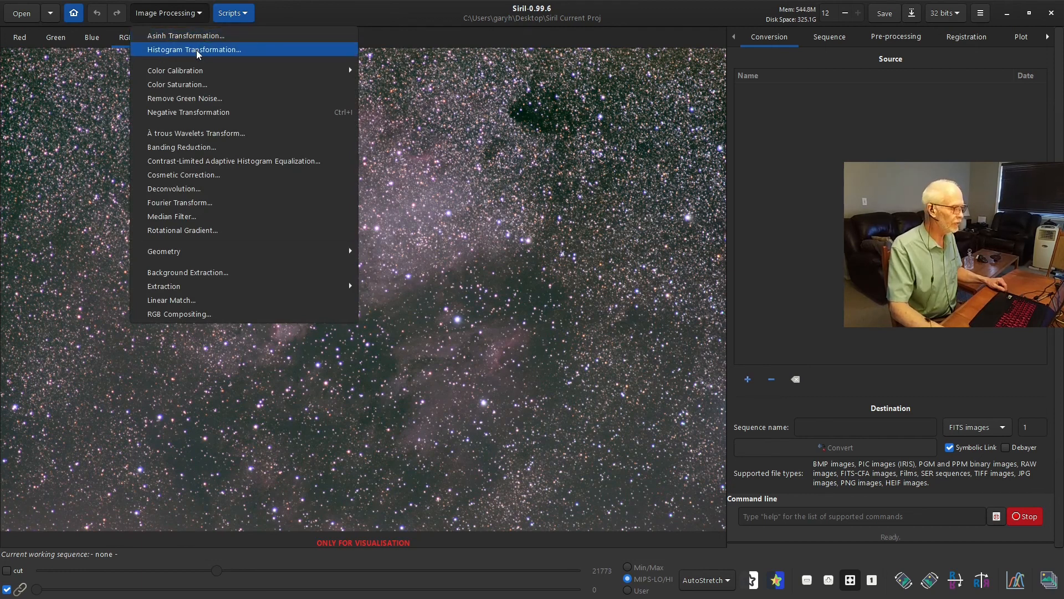
pyautogui.click(186, 12)
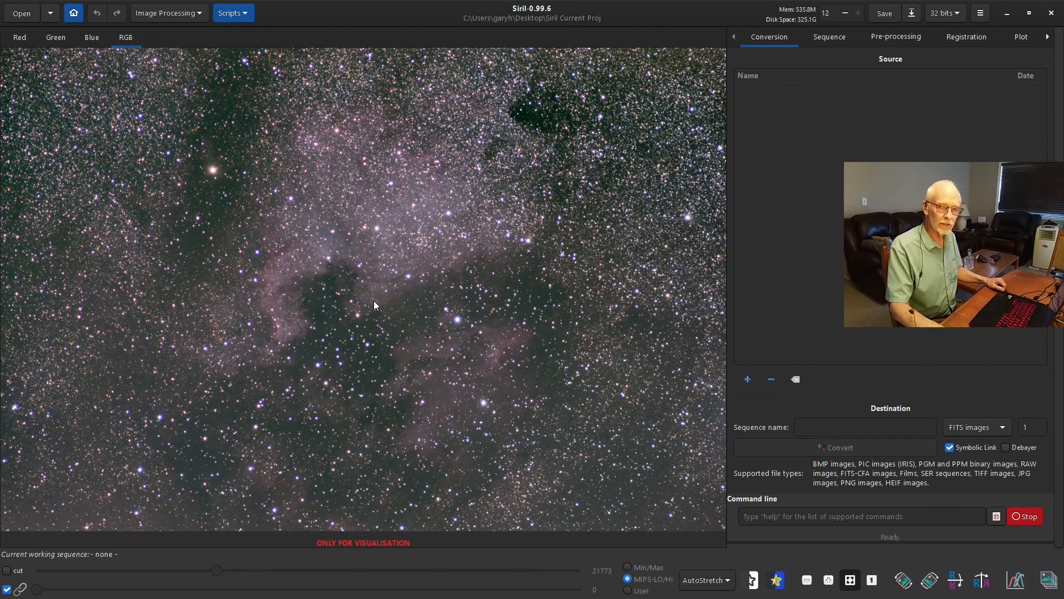
# - Prepare to save the image as Fwhm5.2RV8.tif in 16-bit unsigned integer format, and cancel the save
pyautogui.click(913, 13)
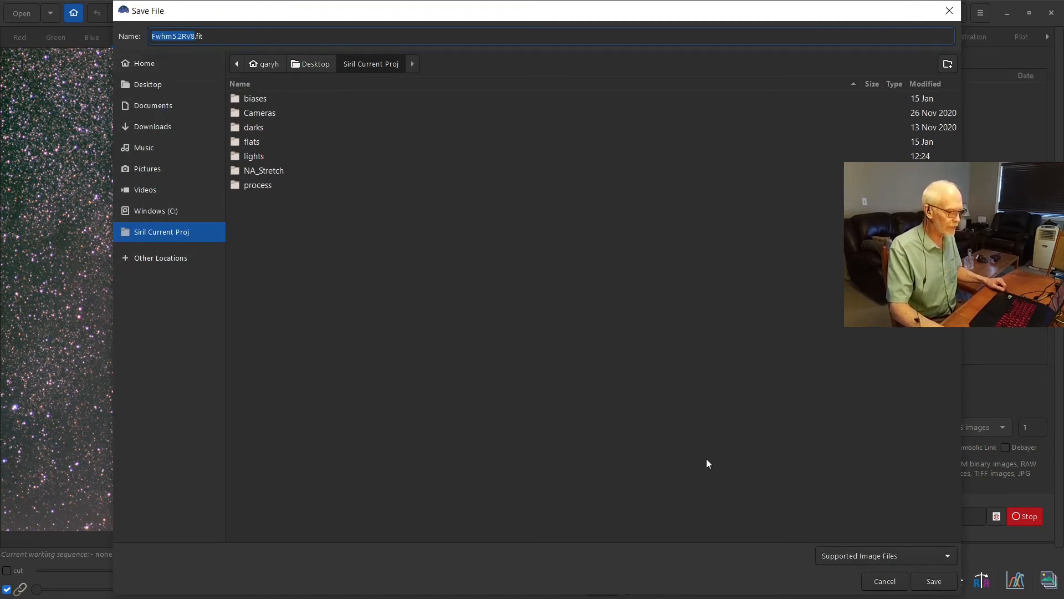
pyautogui.click(205, 35)
pyautogui.moveTo(205, 35); pyautogui.dragTo(197, 35)
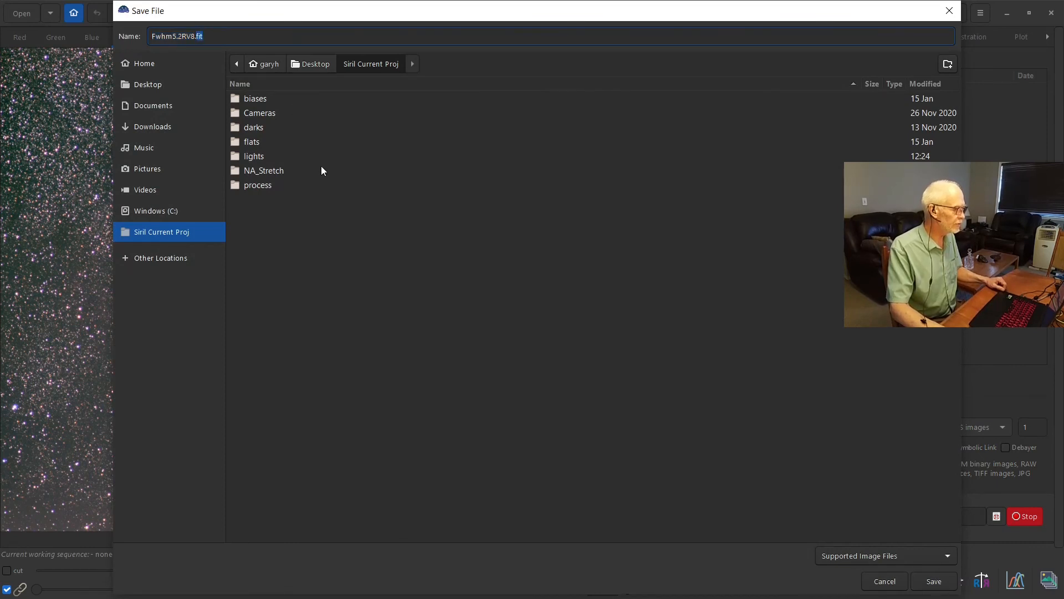
pyautogui.write('ti')
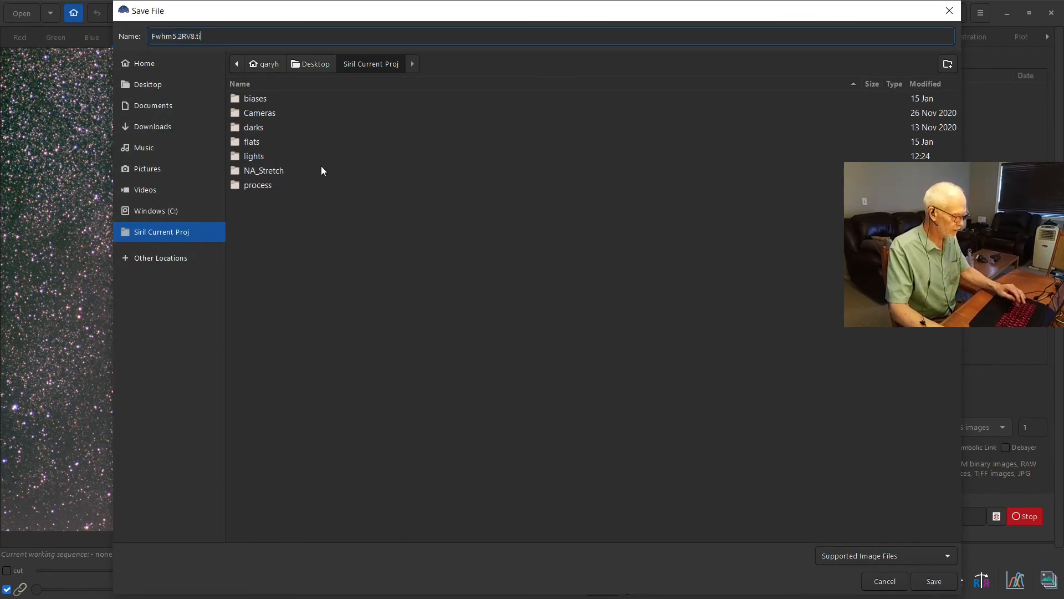
pyautogui.write('f')
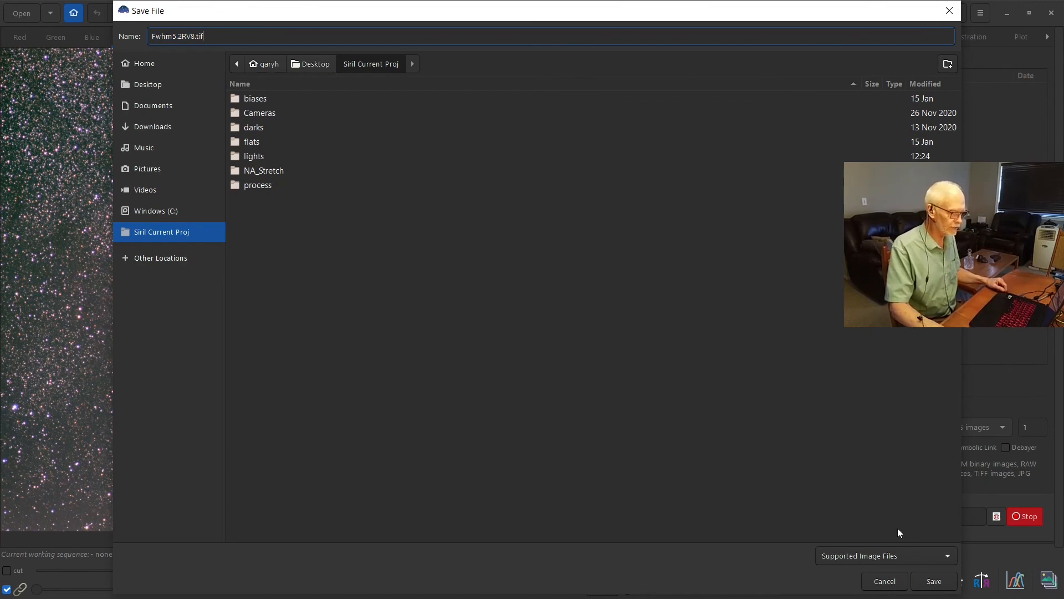
pyautogui.click(934, 581)
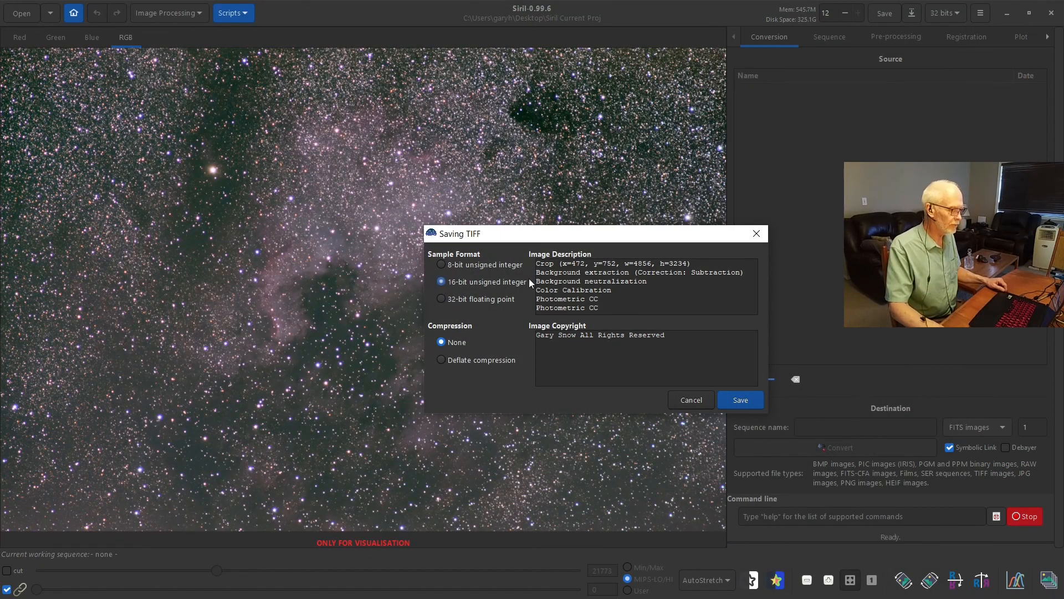
pyautogui.click(487, 280)
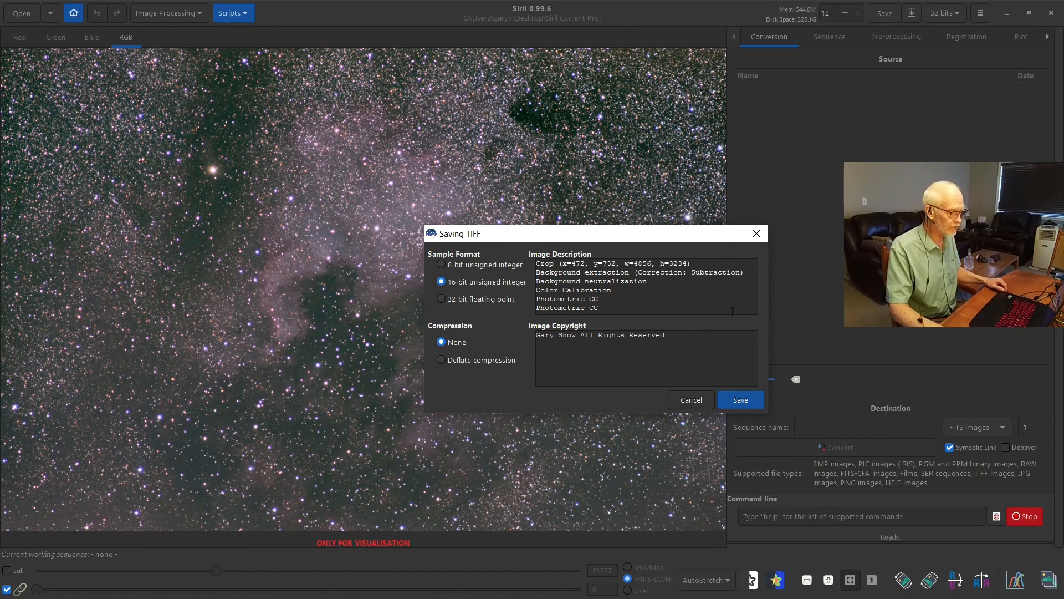
pyautogui.click(689, 397)
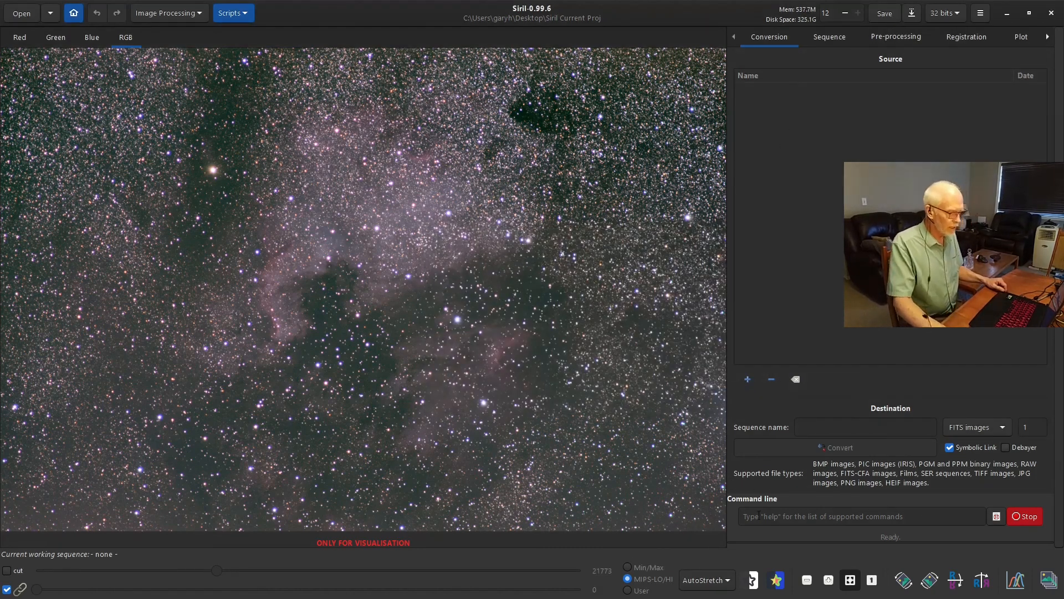
# - Preview the nebula image in negative and false-colour rendering, and return to the normal colour view
pyautogui.click(752, 580)
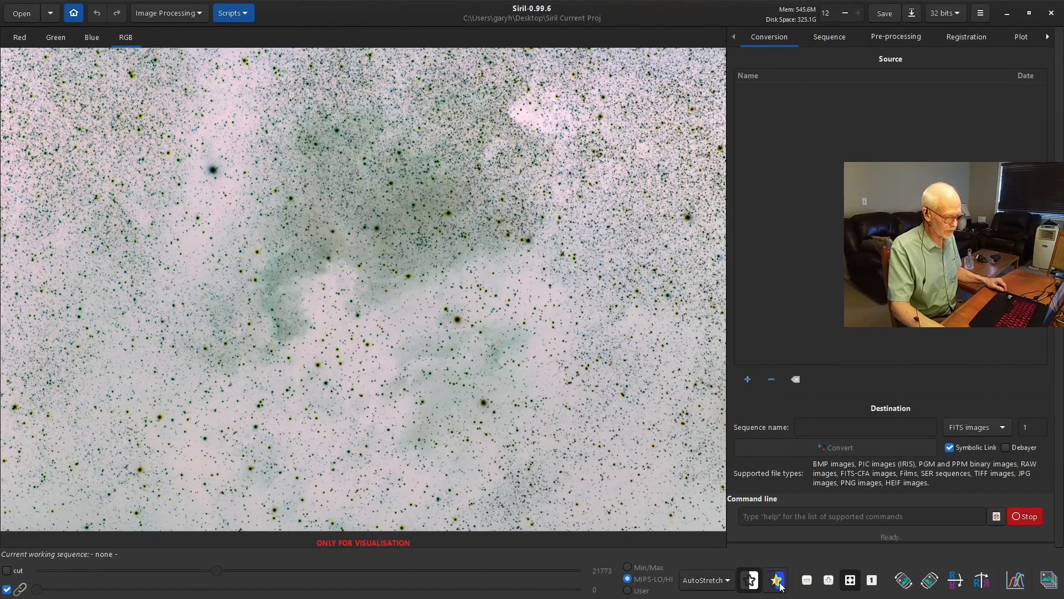
pyautogui.click(776, 580)
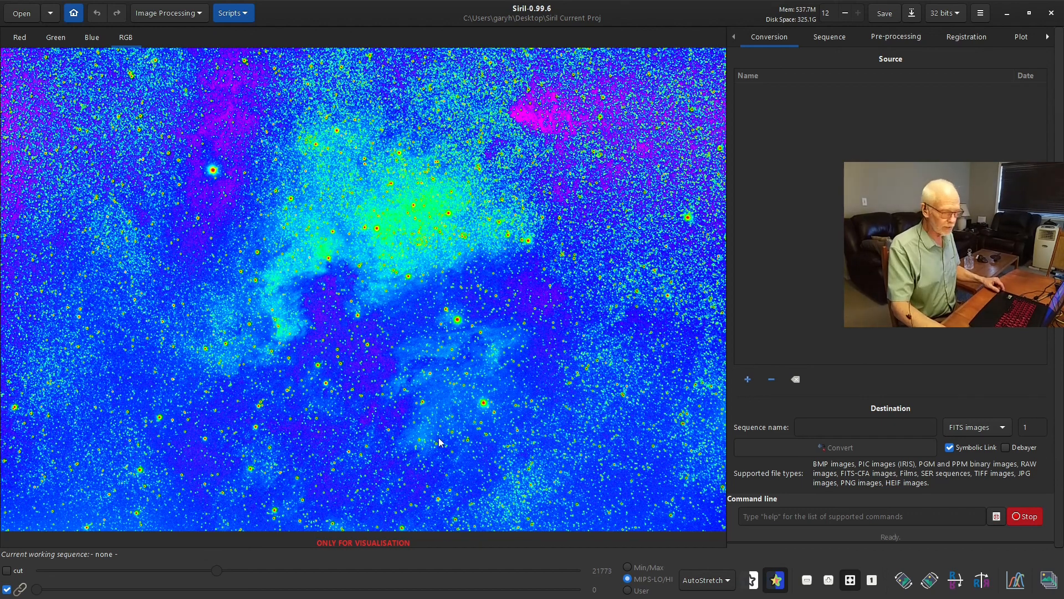
pyautogui.click(776, 582)
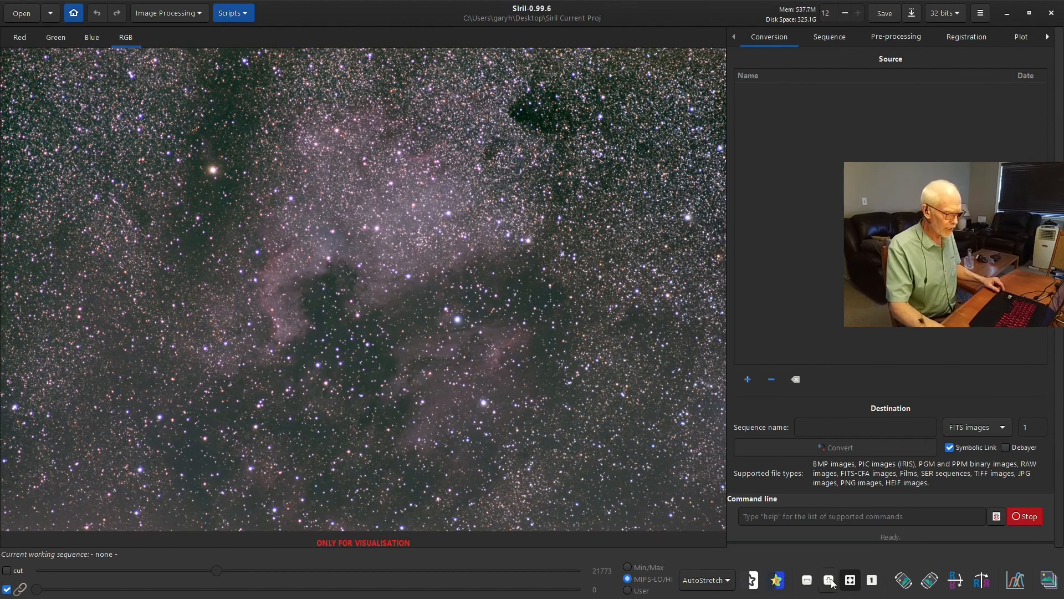
# - Inspect the star field at actual size and fit the whole image back to the window
pyautogui.click(830, 582)
pyautogui.click(807, 582)
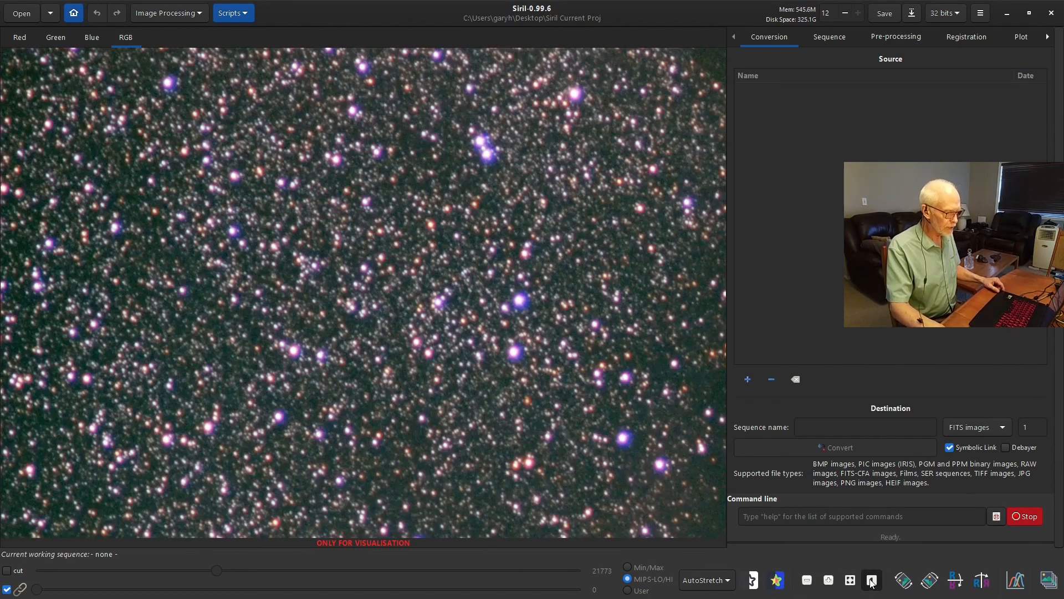
pyautogui.click(871, 582)
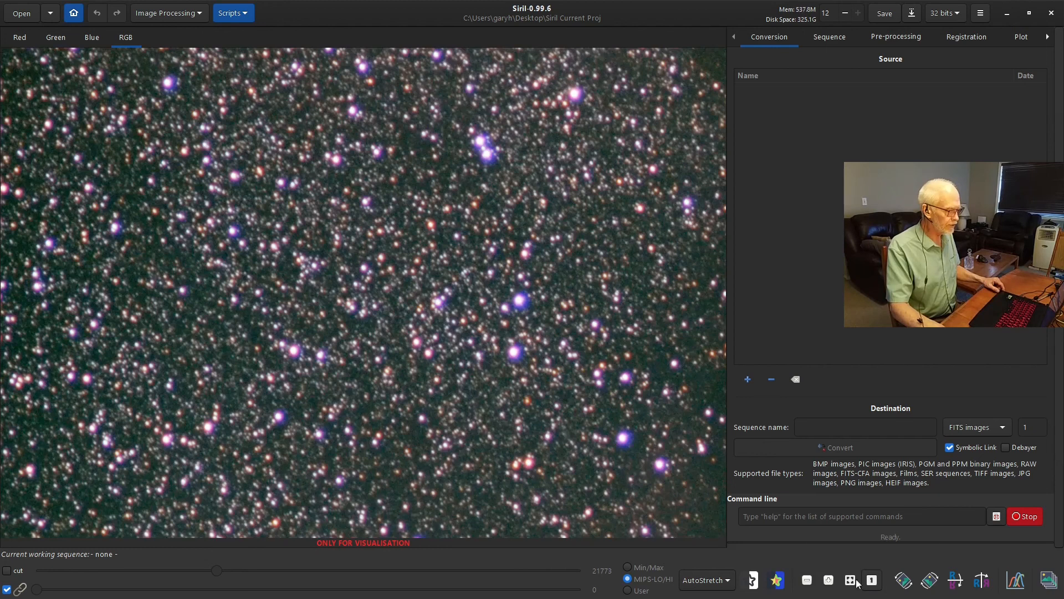
pyautogui.click(849, 580)
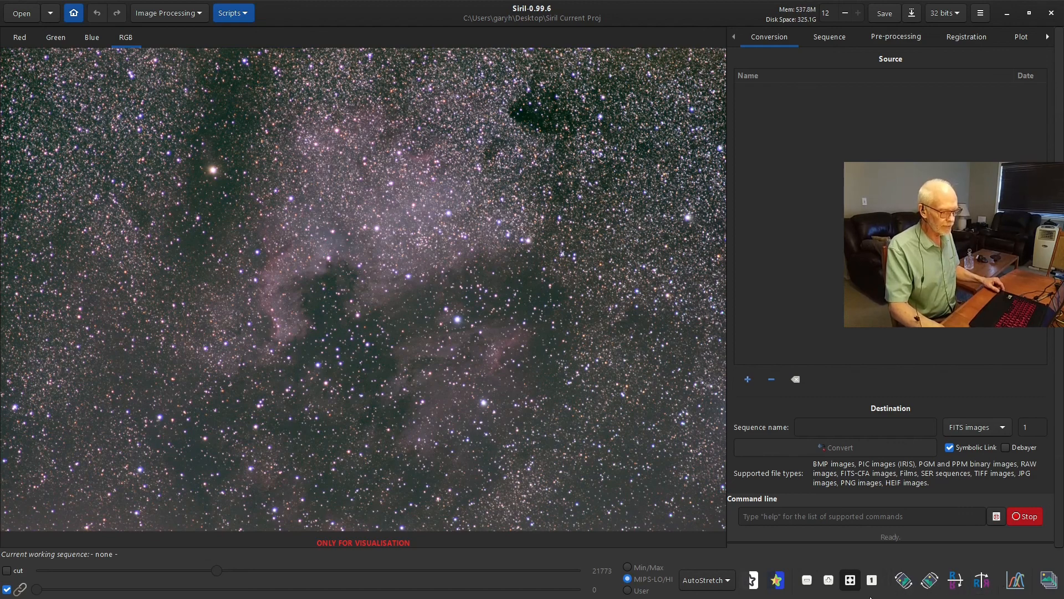
# - Set the image display mode to Linear and try the automatic stretch in Histogram Transformation, resetting it after the preview
pyautogui.click(1016, 580)
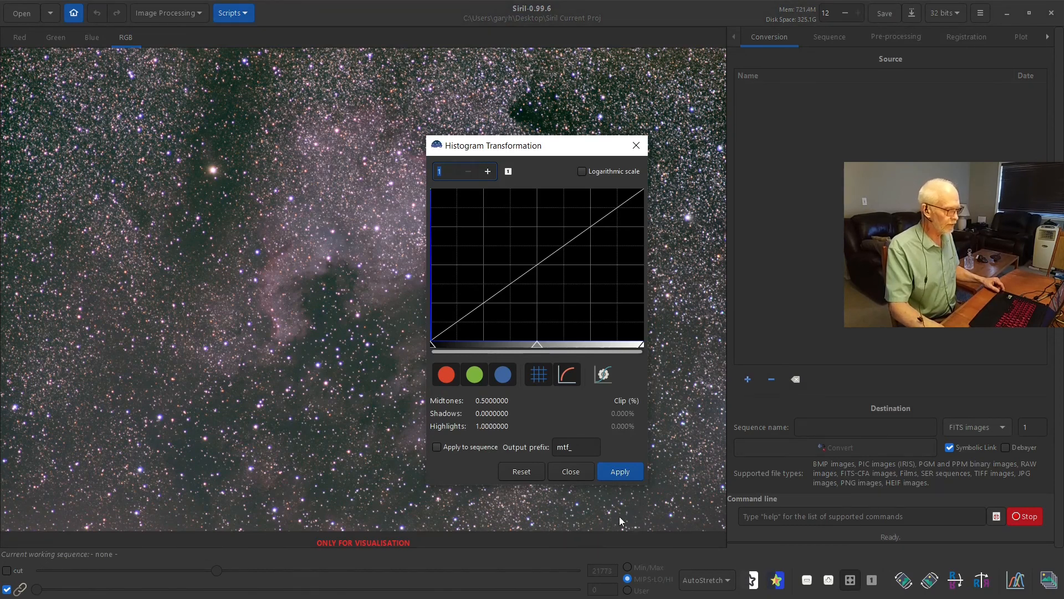
pyautogui.click(713, 580)
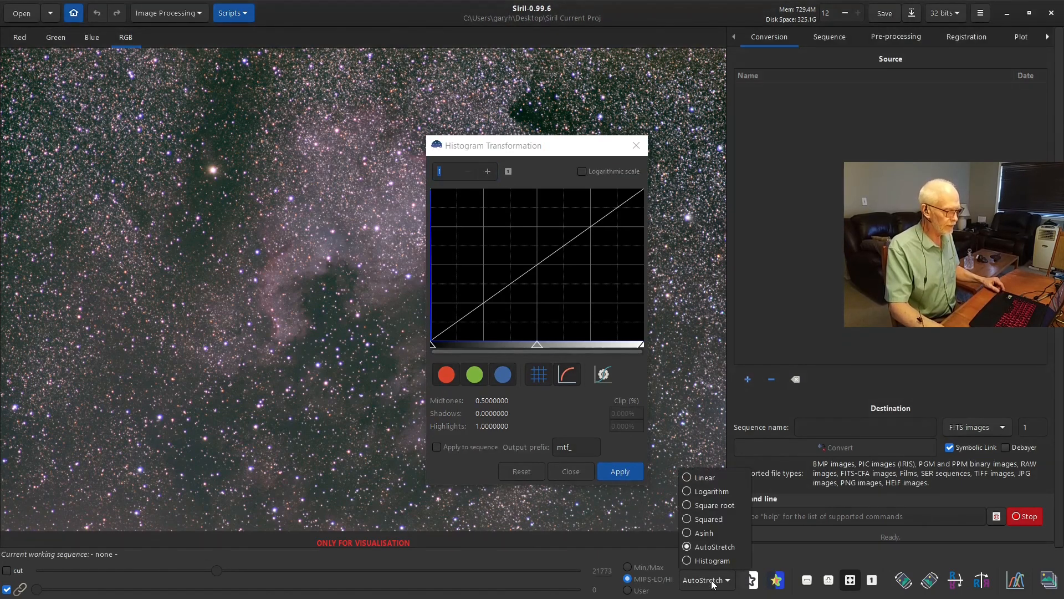
pyautogui.click(699, 481)
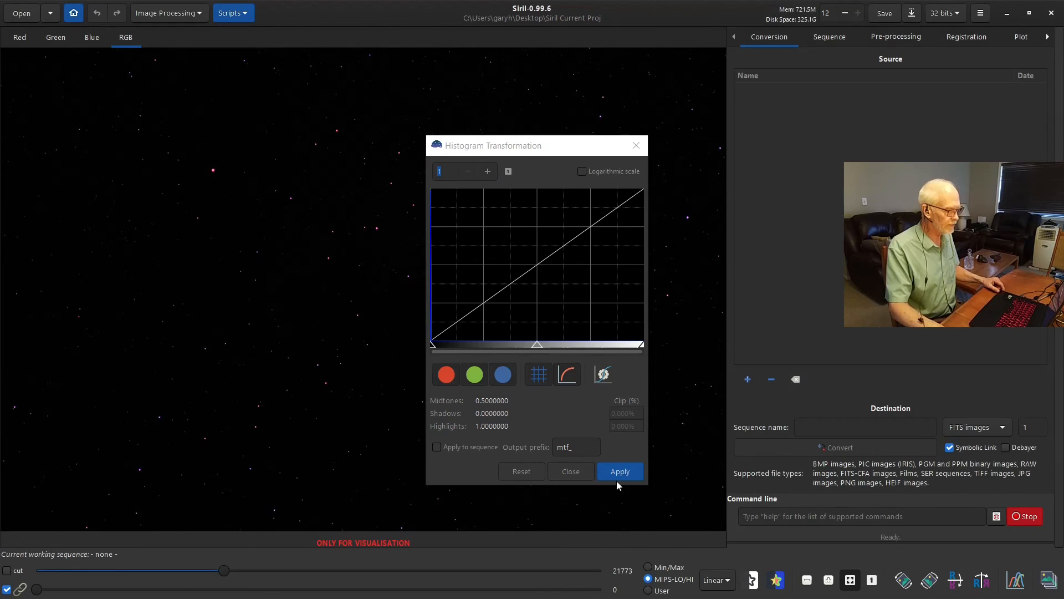
pyautogui.click(601, 376)
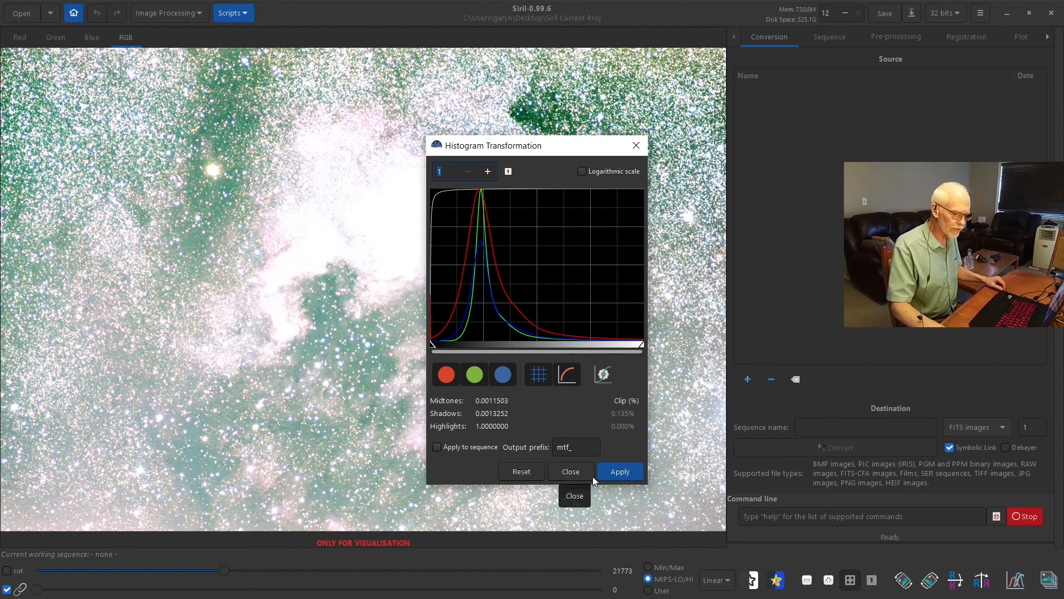
pyautogui.click(522, 473)
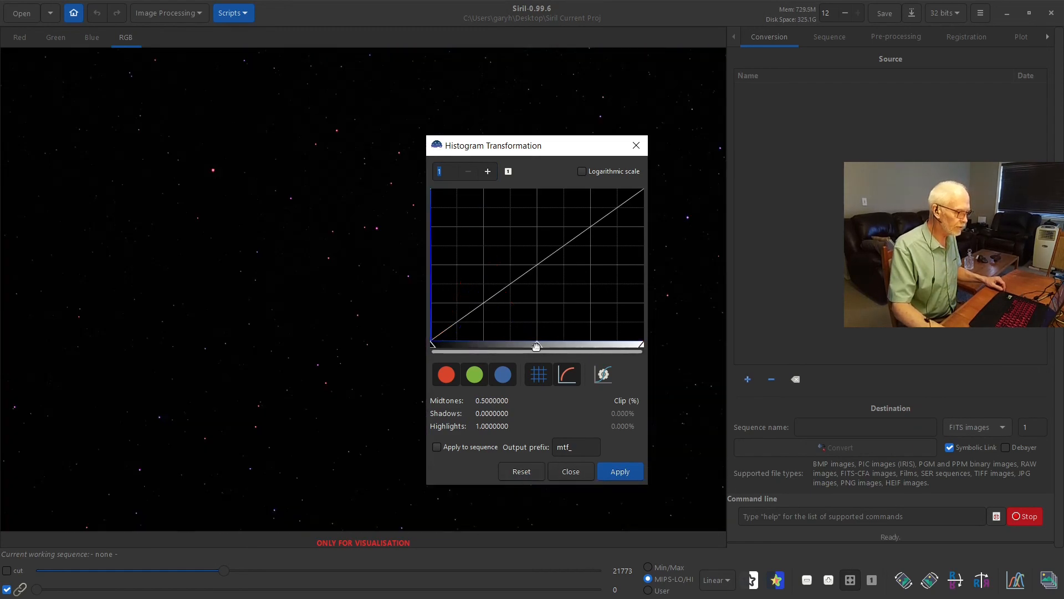
# - Apply two successive histogram stretches with midtones at about 0.067 and 0.210, and undo both
pyautogui.moveTo(536, 345); pyautogui.dragTo(444, 353)
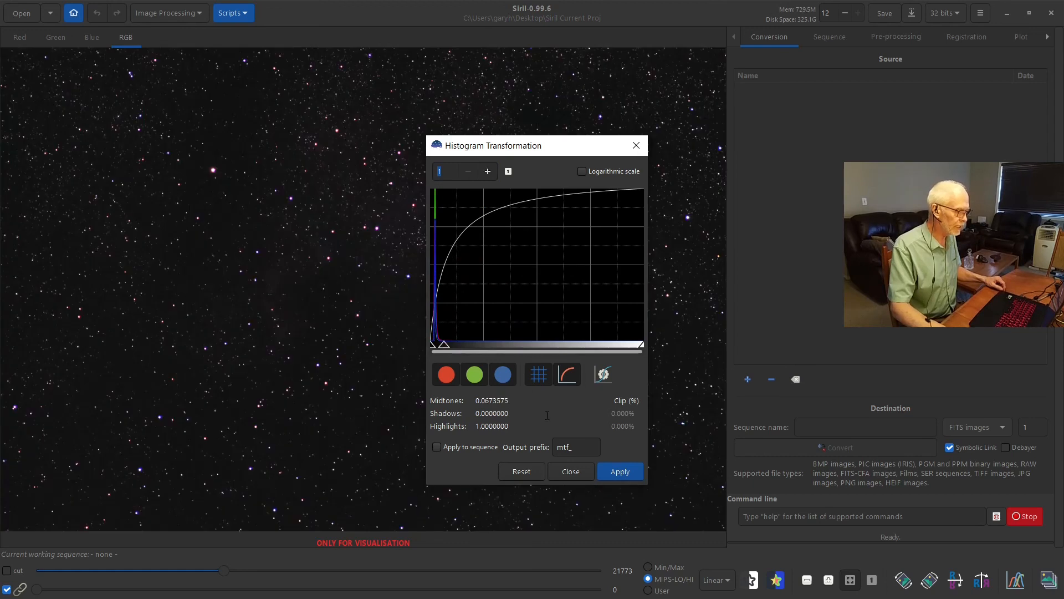
pyautogui.click(631, 479)
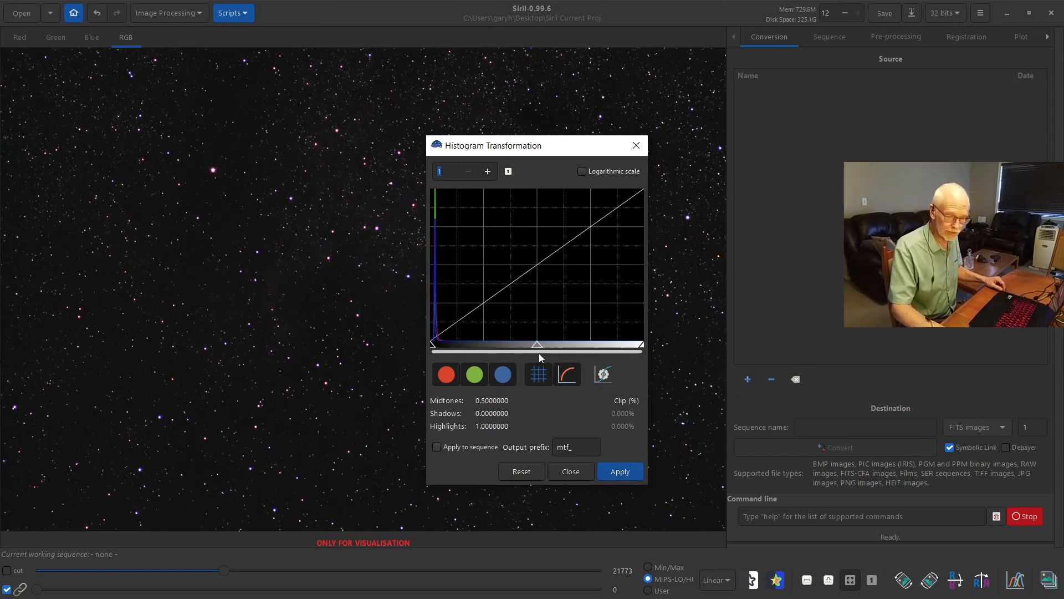
pyautogui.moveTo(537, 345); pyautogui.dragTo(476, 342)
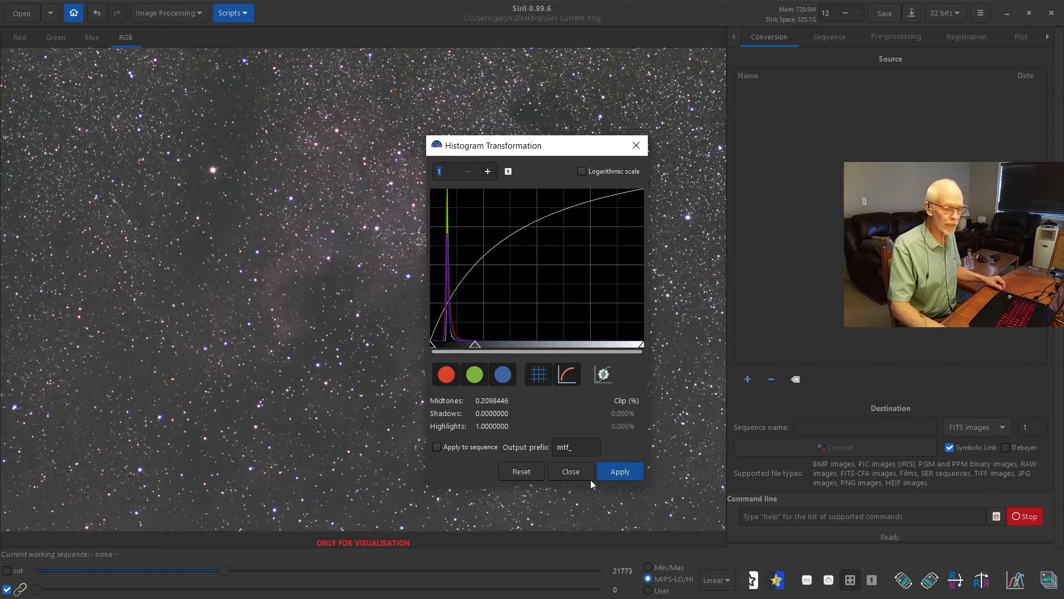
pyautogui.click(618, 475)
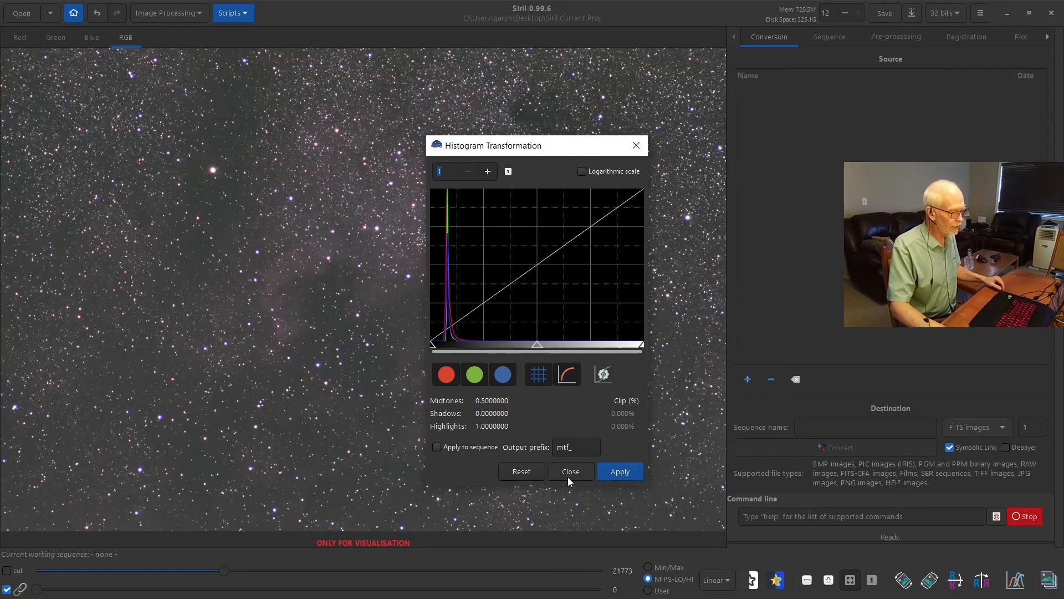
pyautogui.click(569, 471)
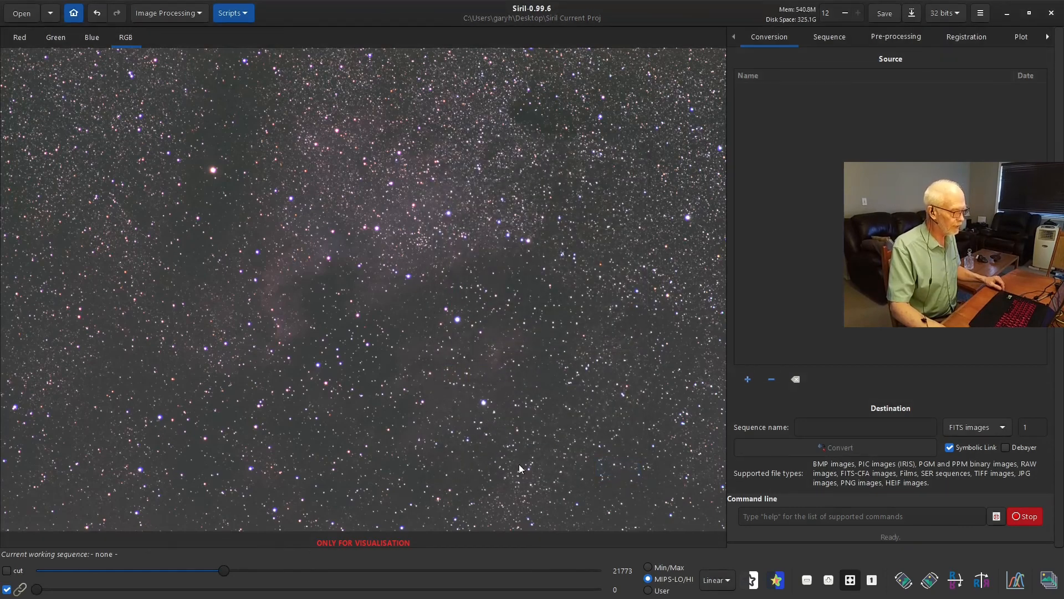
pyautogui.click(100, 12)
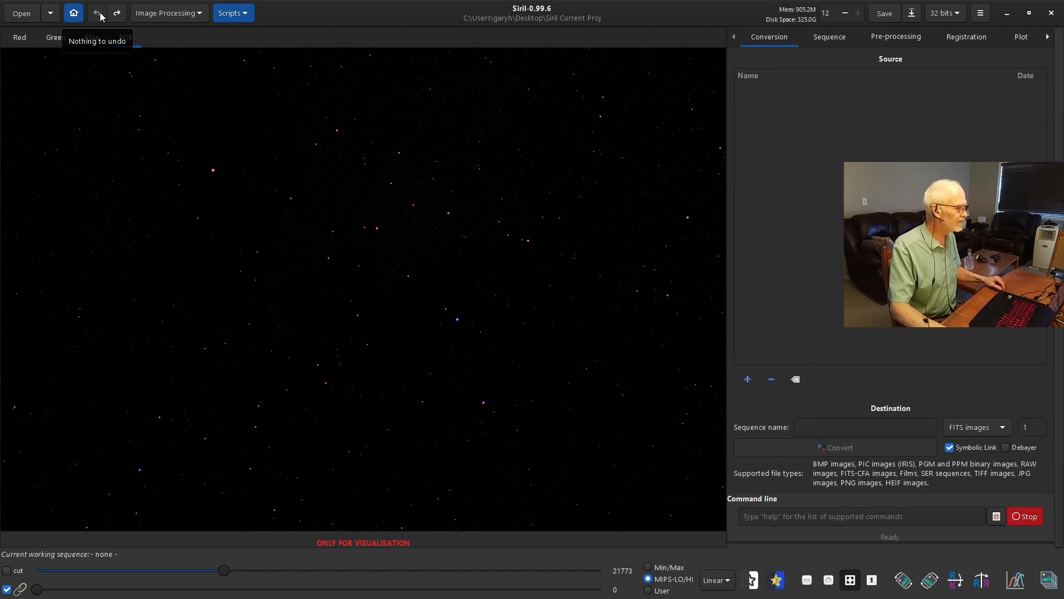
# - Preview an Asinh Transformation with a stretch factor of 299.6 on the stars, and cancel it
pyautogui.click(165, 13)
pyautogui.click(178, 34)
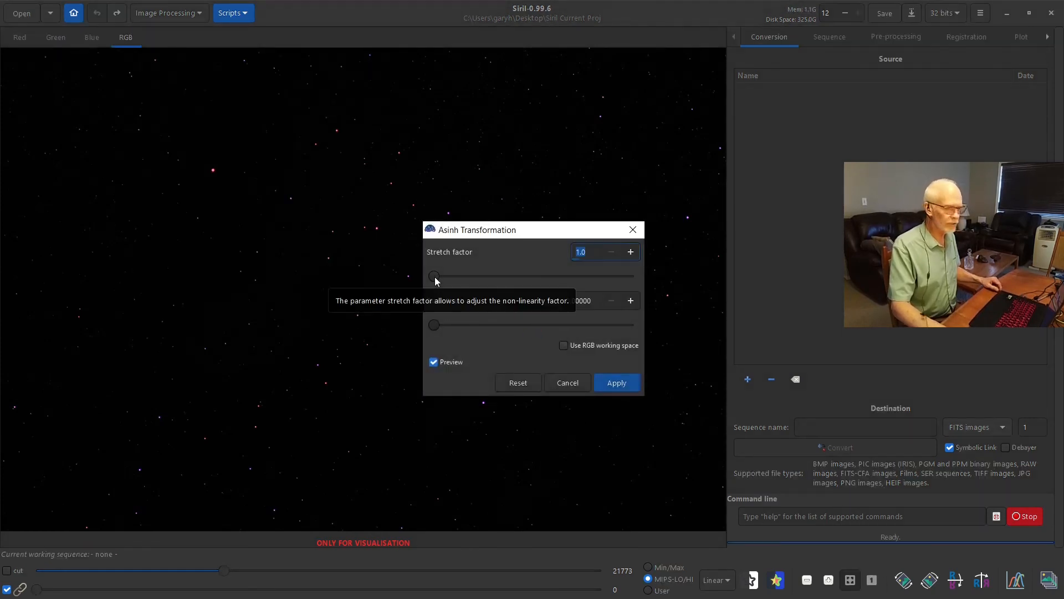
pyautogui.moveTo(434, 277); pyautogui.dragTo(495, 278)
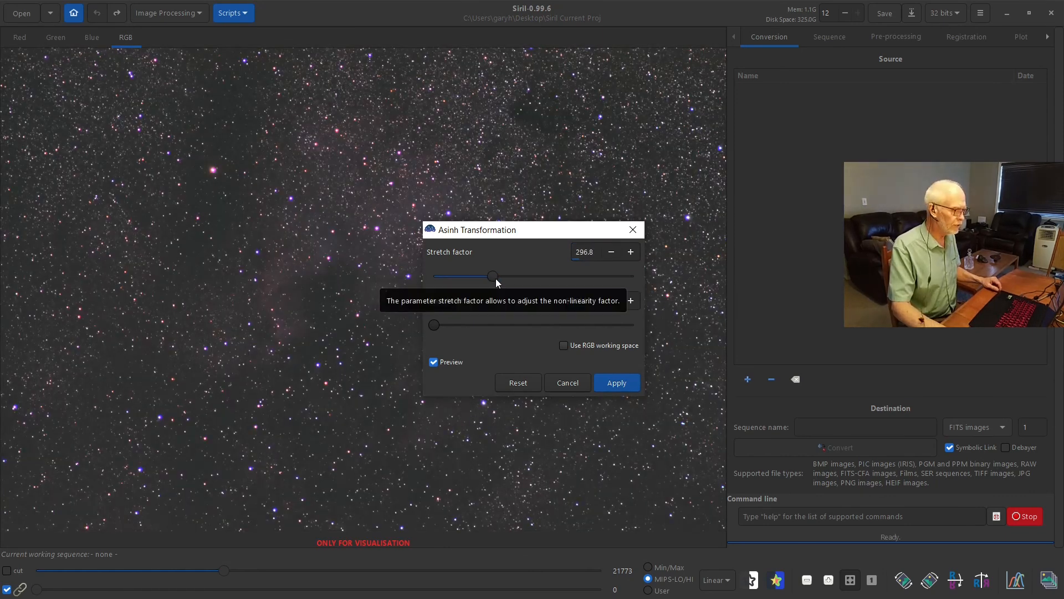
pyautogui.moveTo(480, 232); pyautogui.dragTo(558, 152)
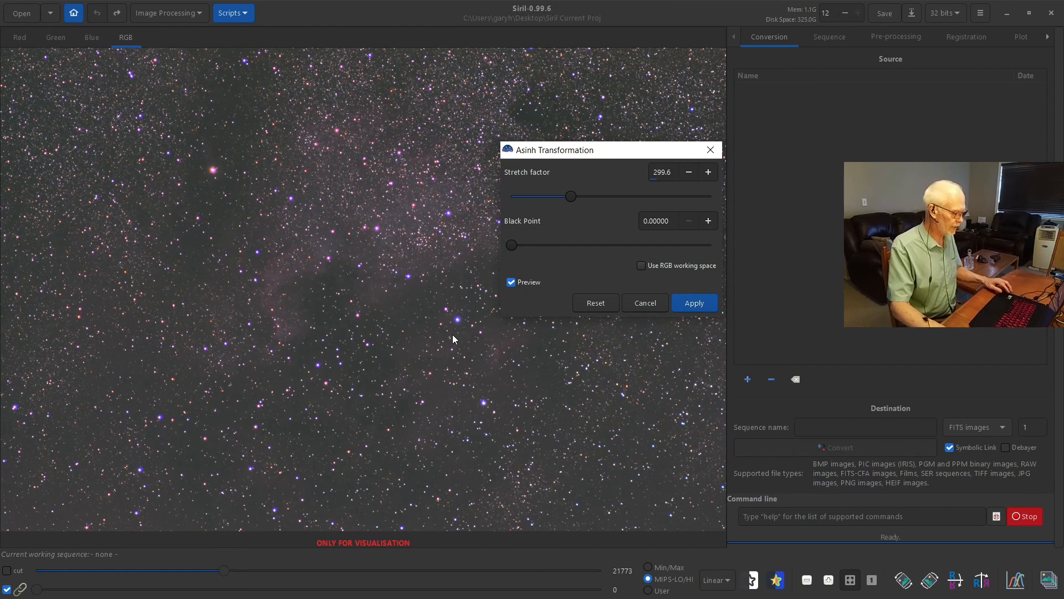
pyautogui.scroll(5, 468, 323)
pyautogui.scroll(-3, 394, 346)
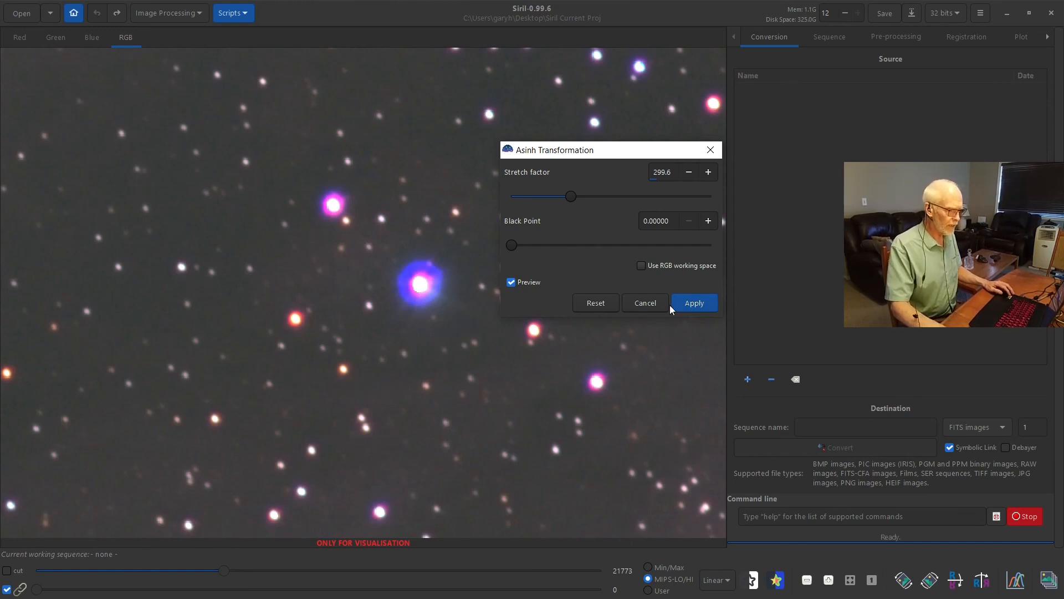
pyautogui.click(638, 308)
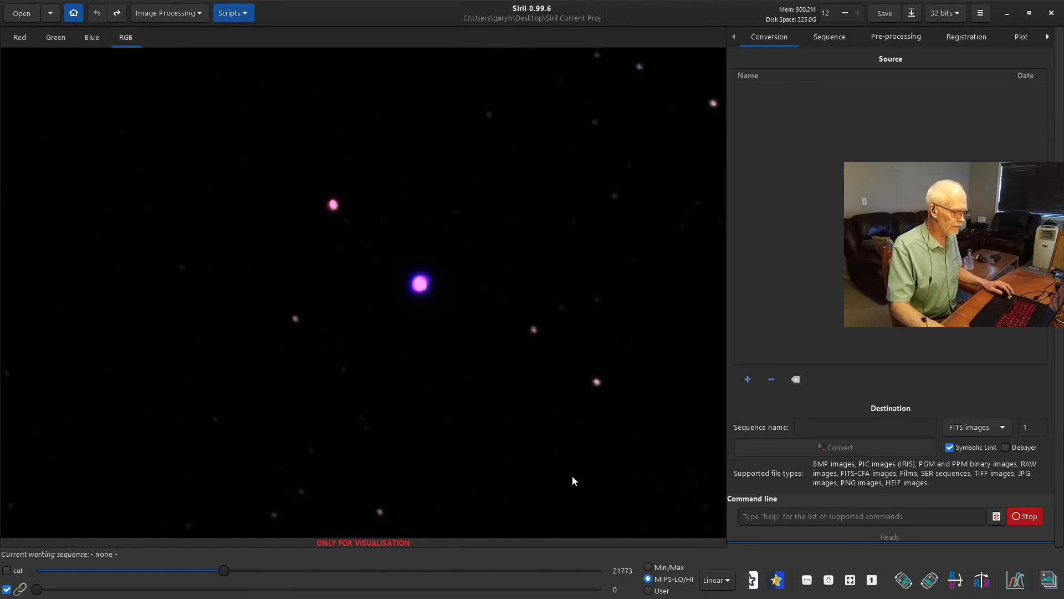
pyautogui.click(850, 579)
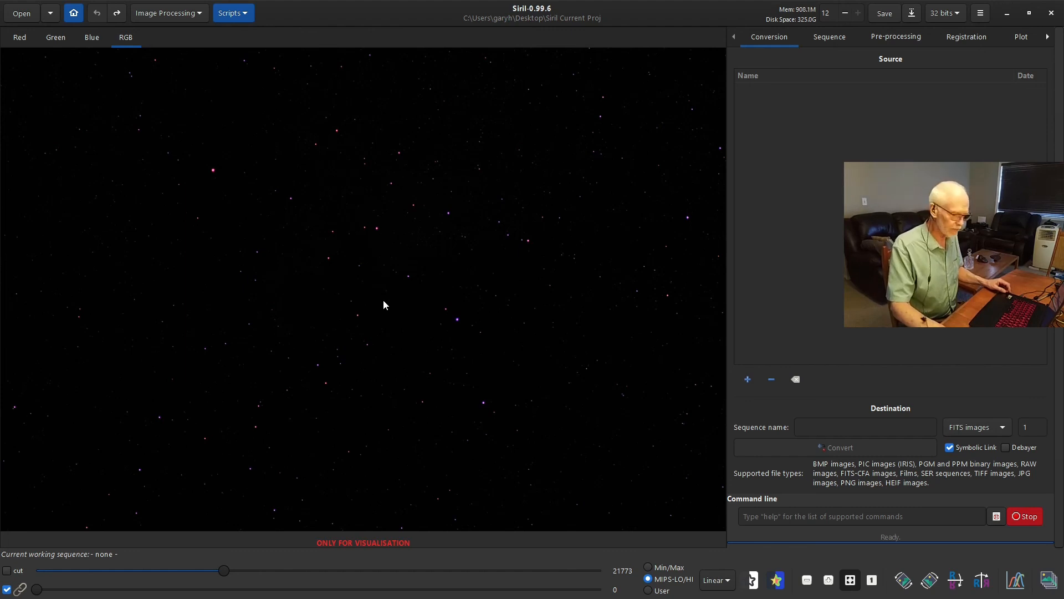
# - Review the project subfolders in the working directory chooser, highlight Cameras, and cancel without changing the folder
pyautogui.click(74, 14)
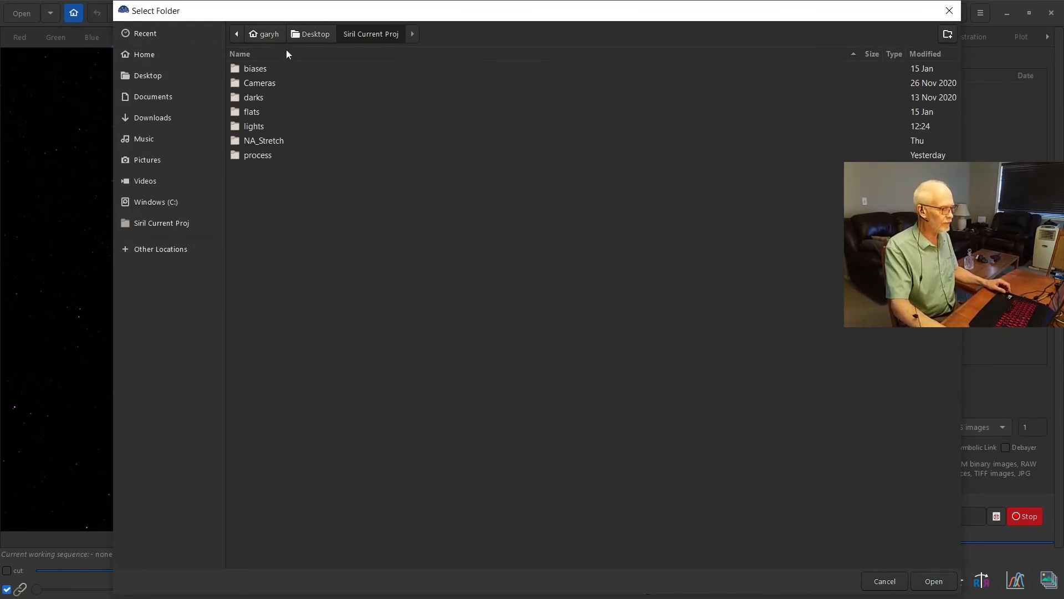
pyautogui.click(272, 85)
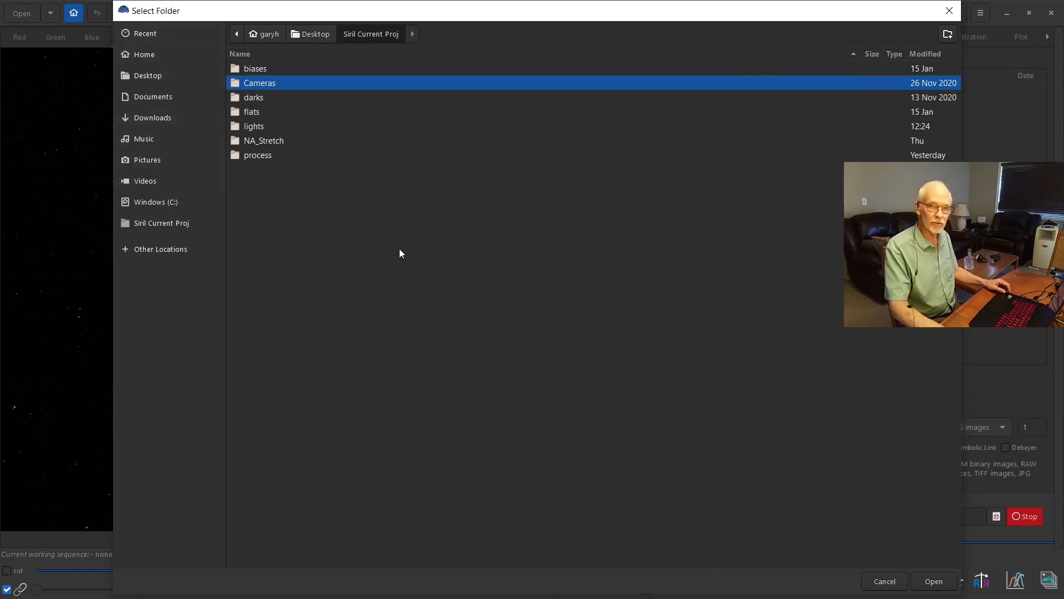
pyautogui.click(885, 580)
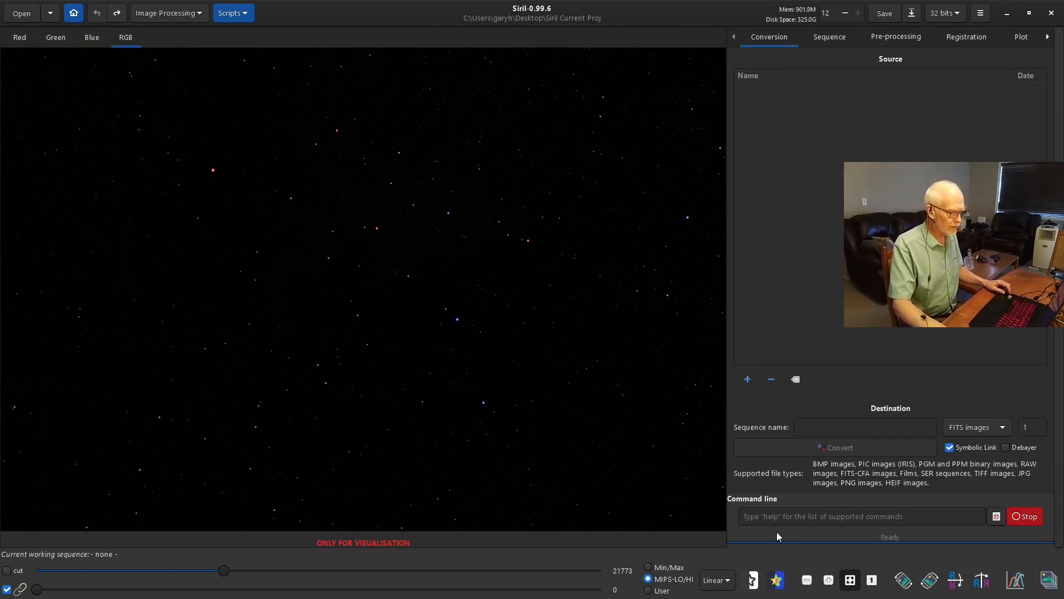
# - Review the command line, image-saving dialog and main application options without running a command or saving the image
pyautogui.click(791, 517)
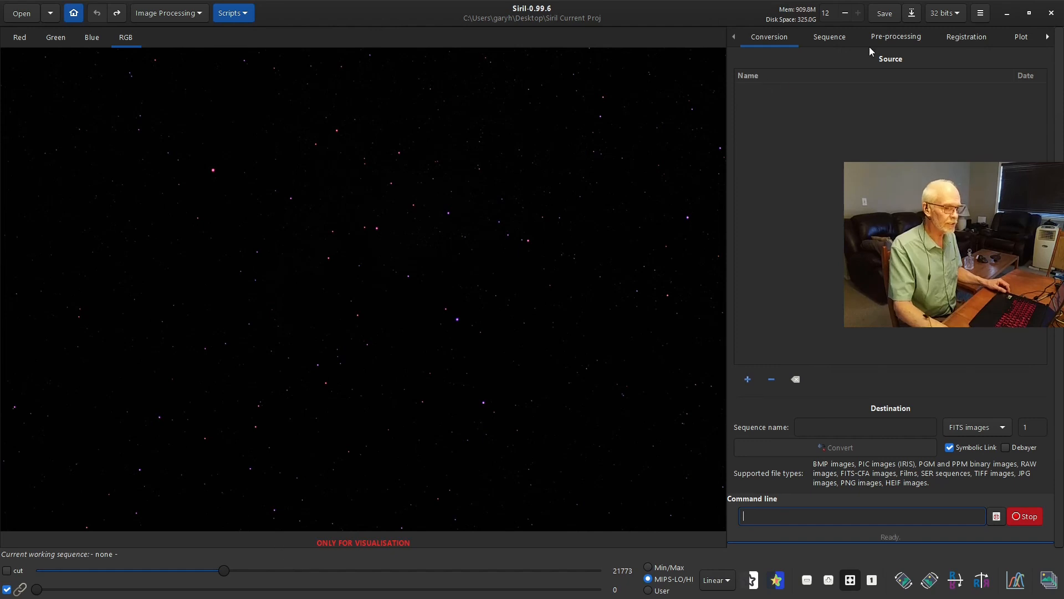
pyautogui.click(886, 20)
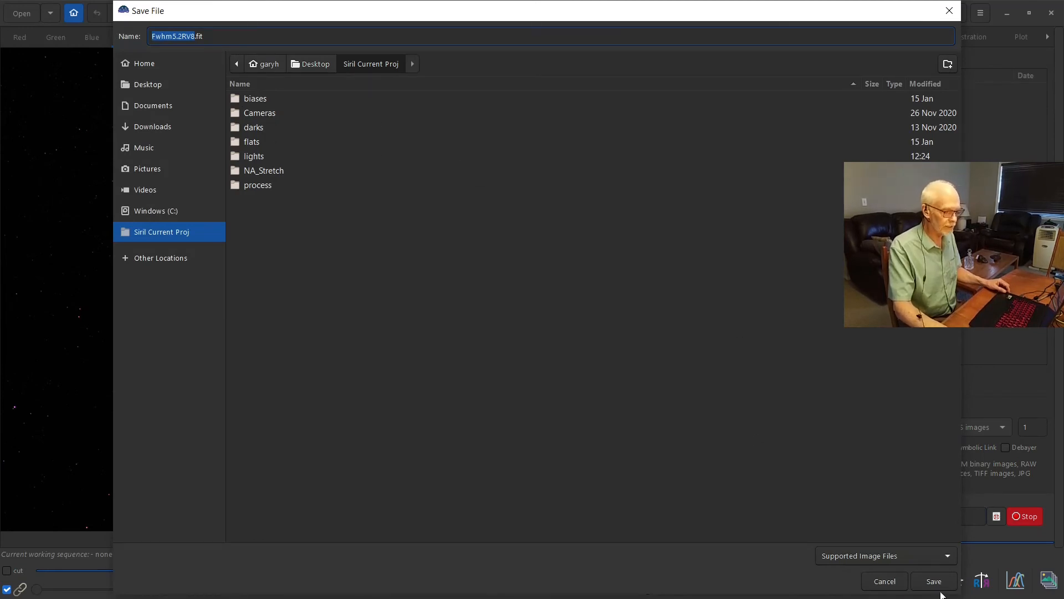
pyautogui.click(883, 581)
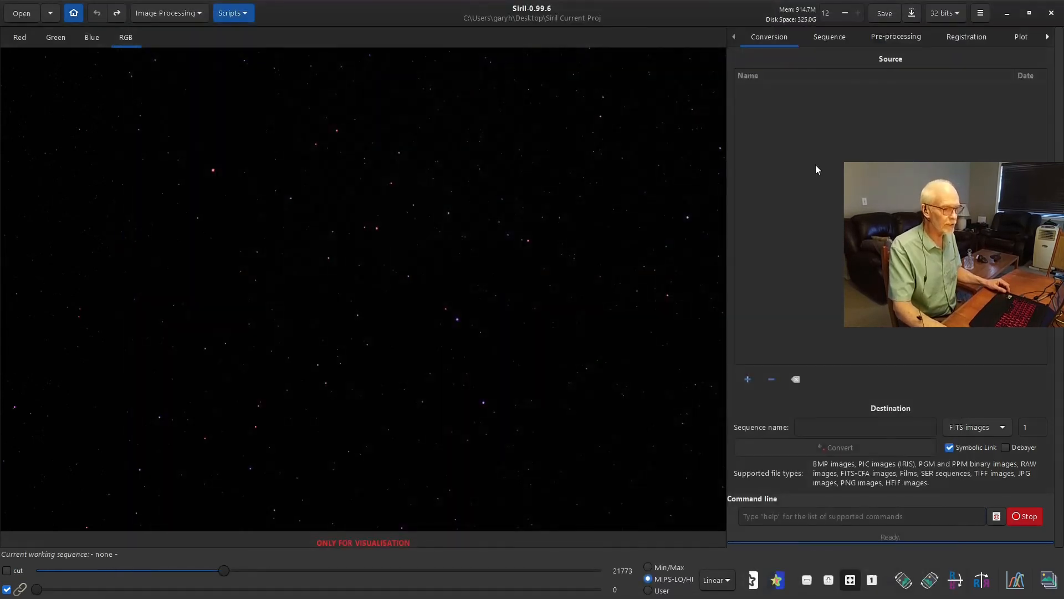
pyautogui.click(981, 13)
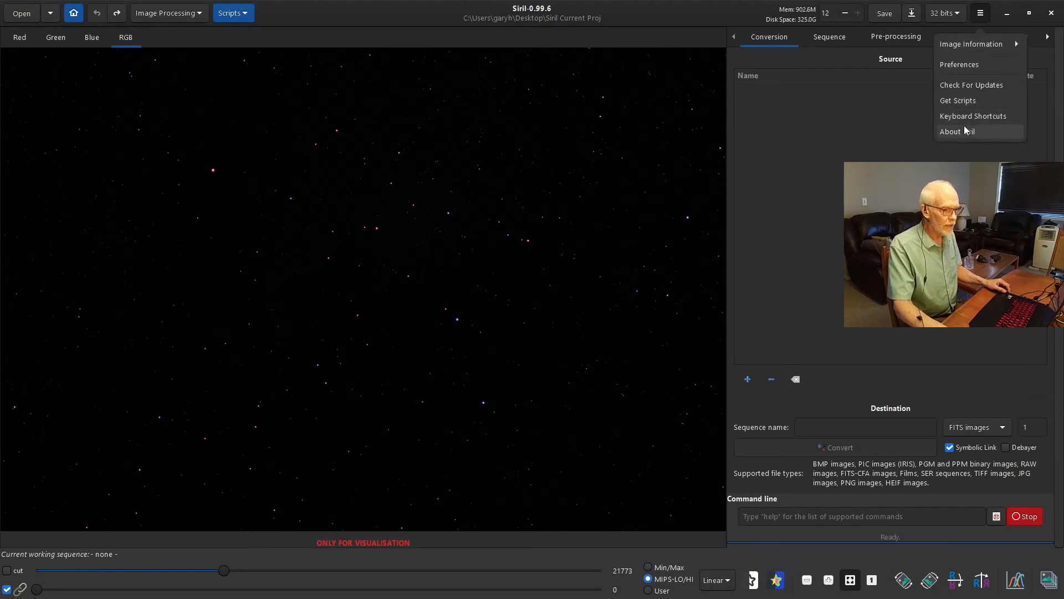
pyautogui.click(979, 16)
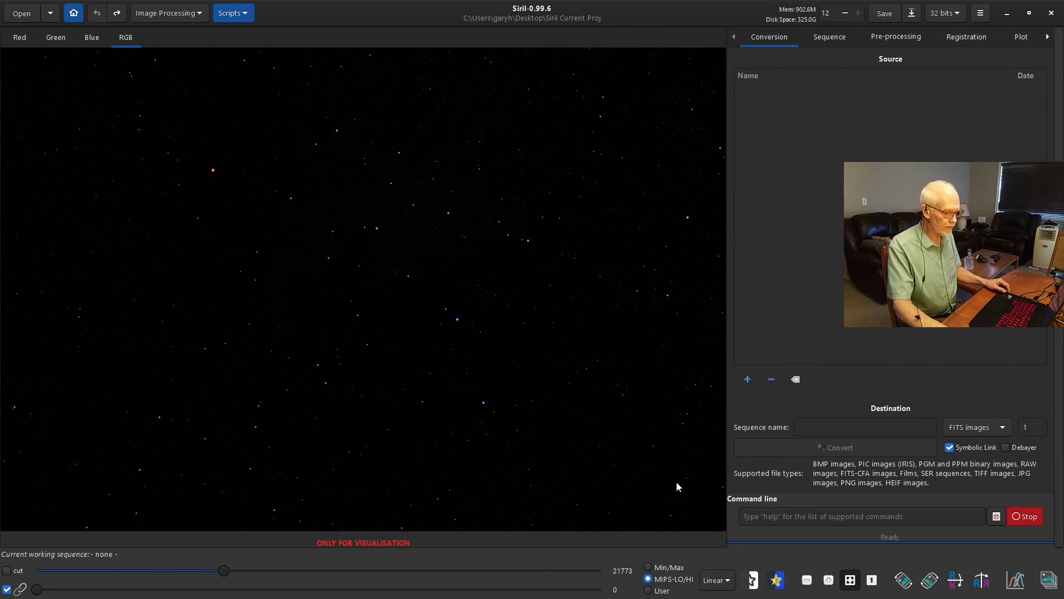